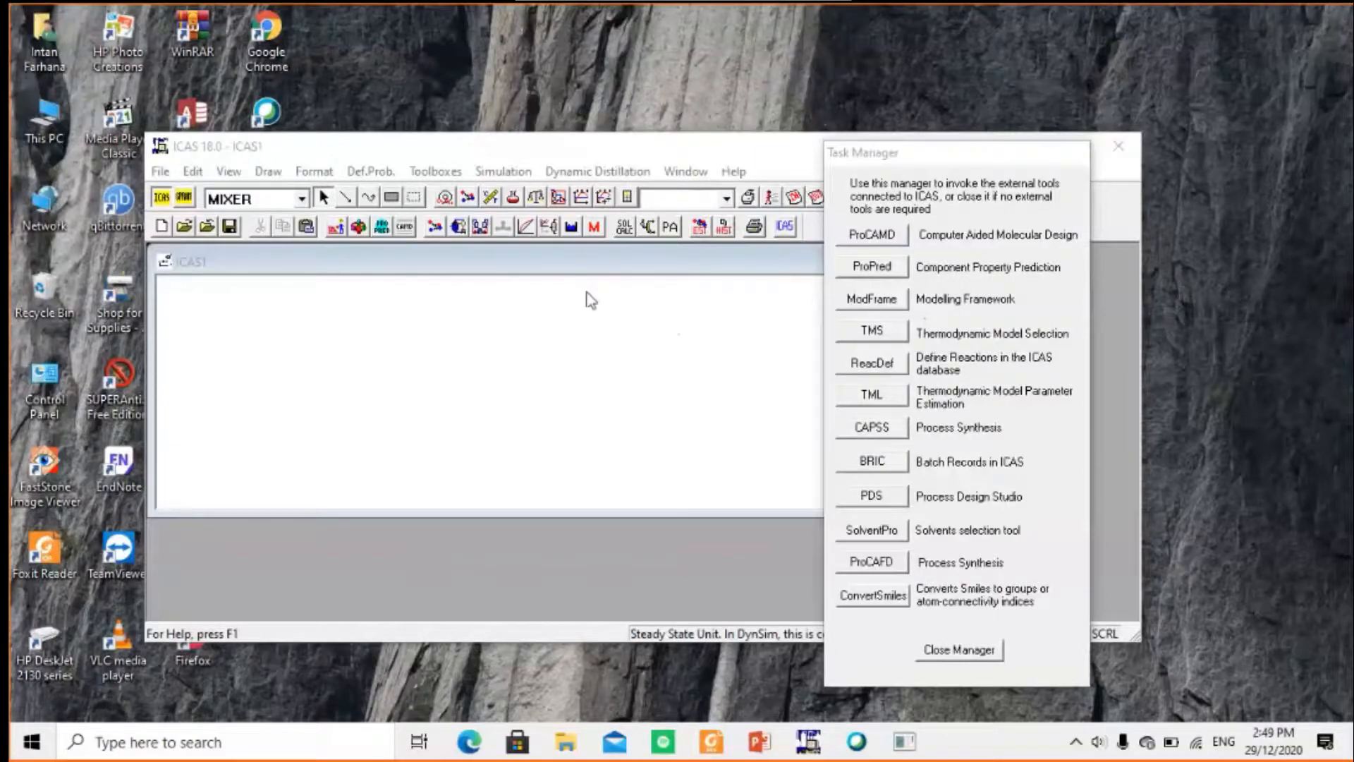
Open the CapecDB Manager database at full size and run a basic search by name for phenol
{"action": "left_click", "coordinate": [594, 227]}
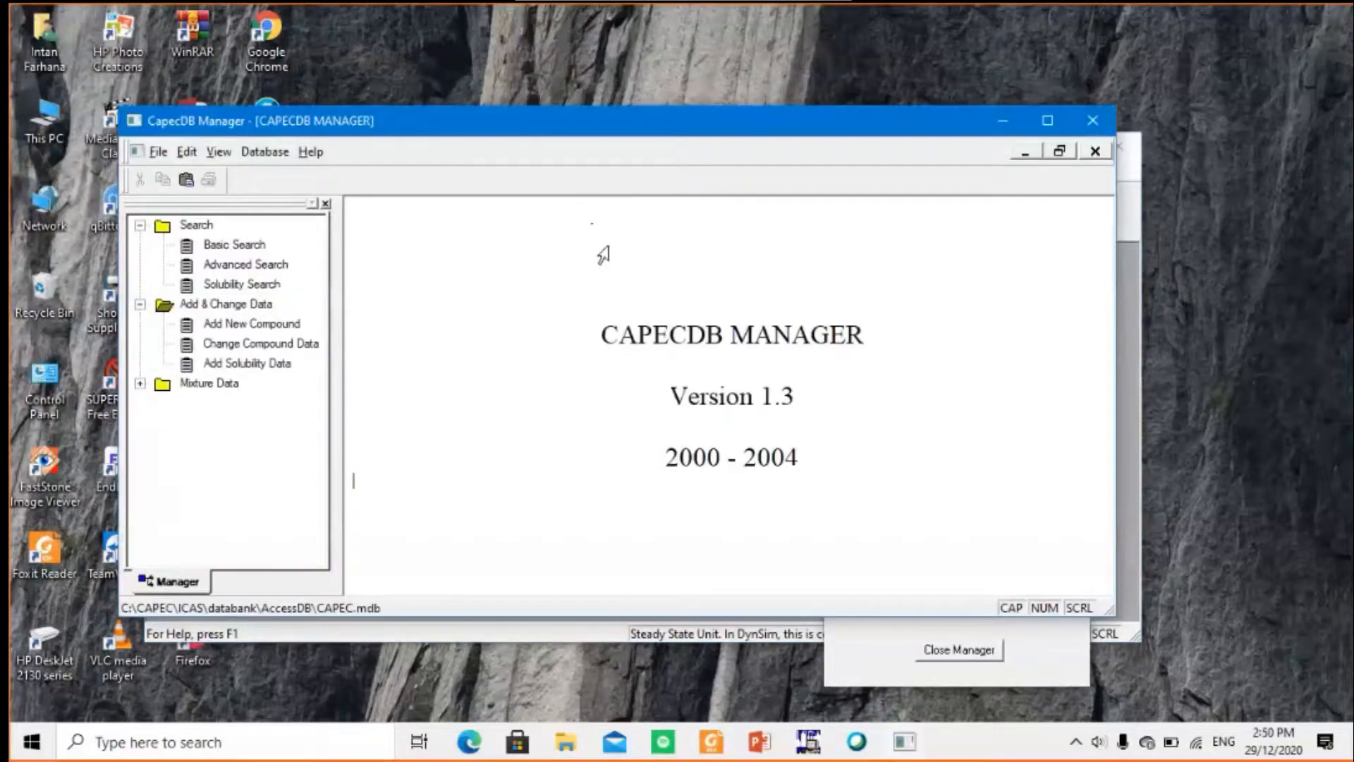
{"action": "left_click", "coordinate": [1051, 121]}
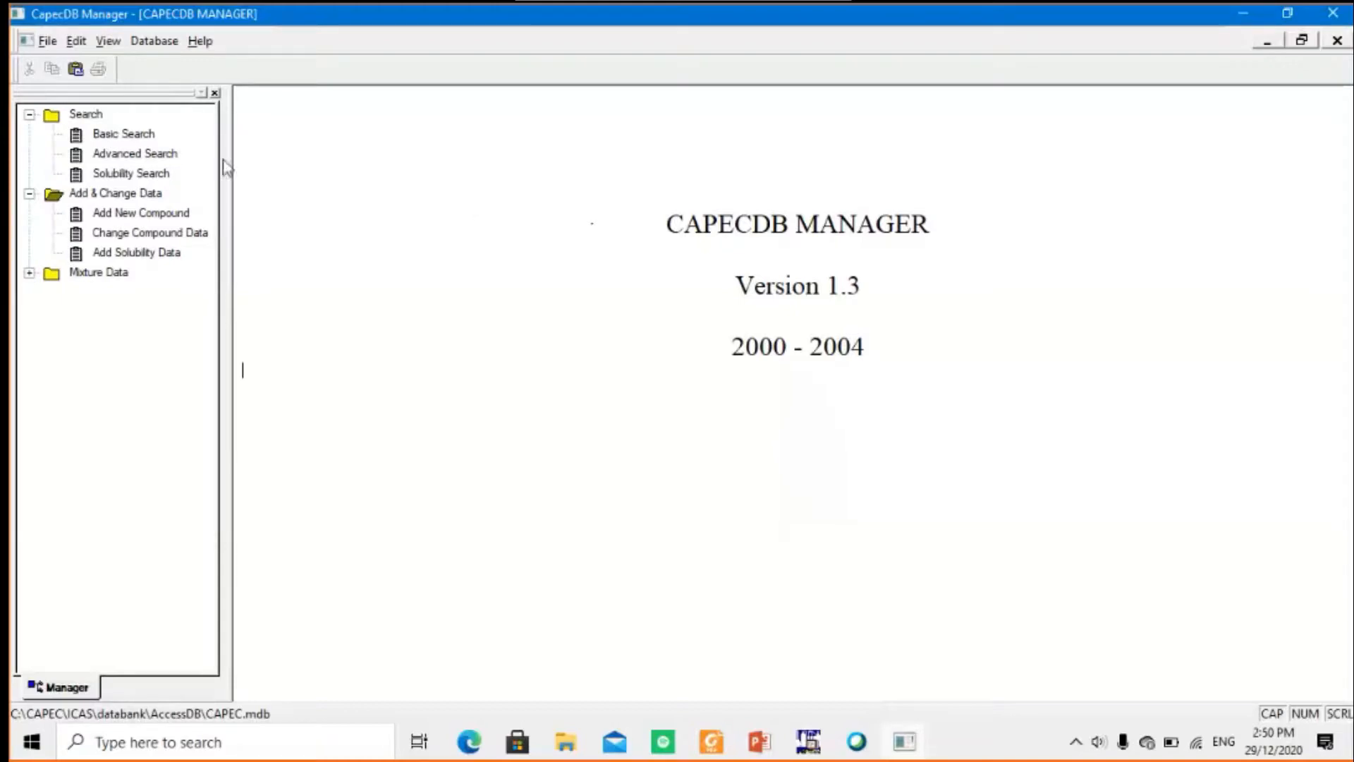
{"action": "double_click", "coordinate": [118, 138]}
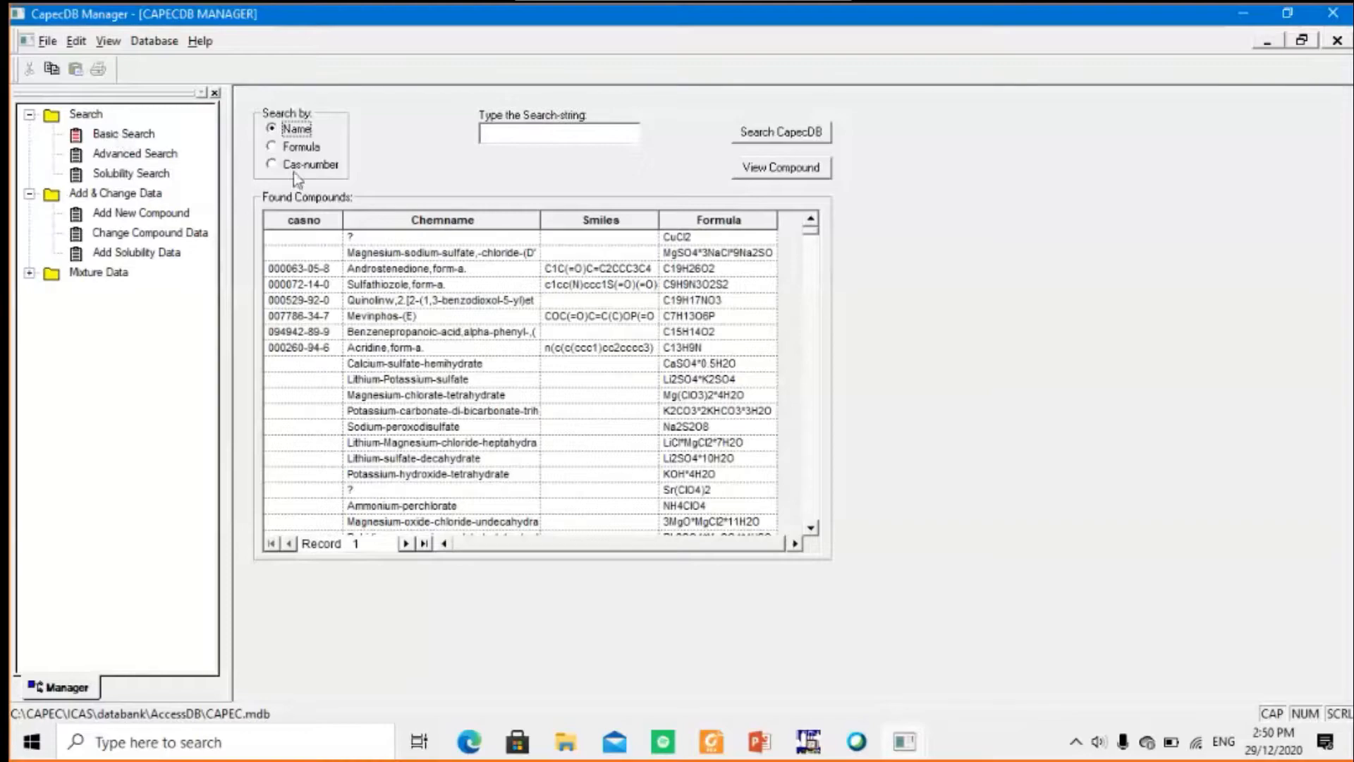
{"action": "left_click", "coordinate": [541, 139]}
{"action": "type", "text": "phenol"}
{"action": "left_click", "coordinate": [767, 138]}
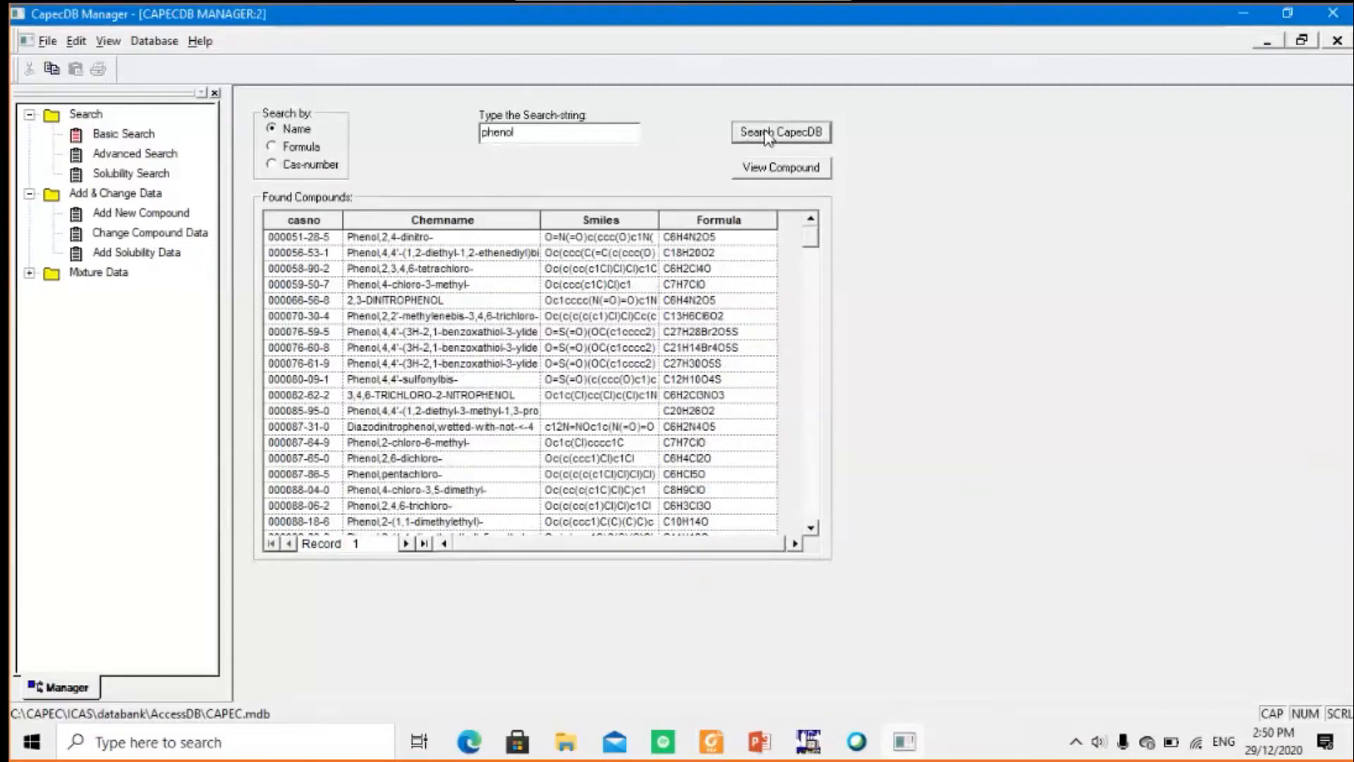
Find the plain Phenol entry at the end of the found compounds and view its compound record
{"action": "left_click", "coordinate": [423, 543]}
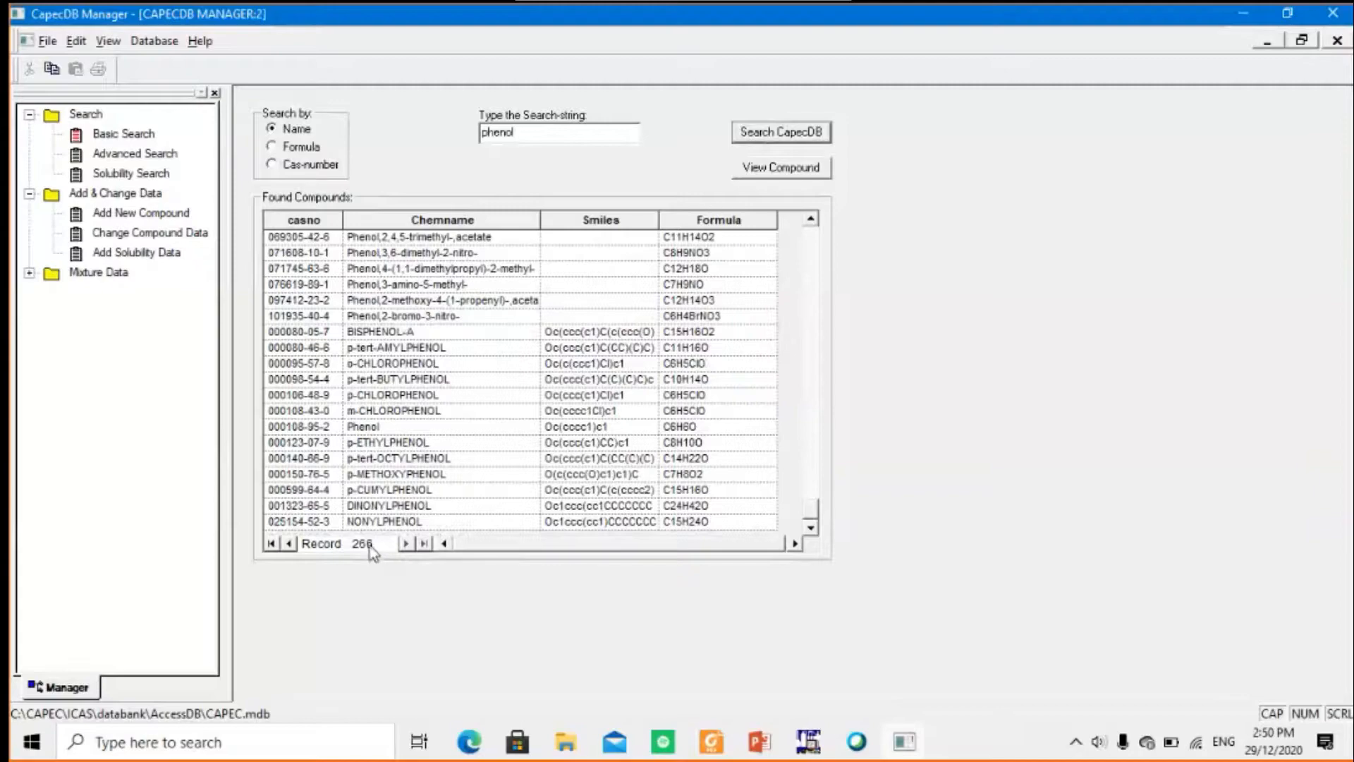
{"action": "left_click", "coordinate": [407, 430]}
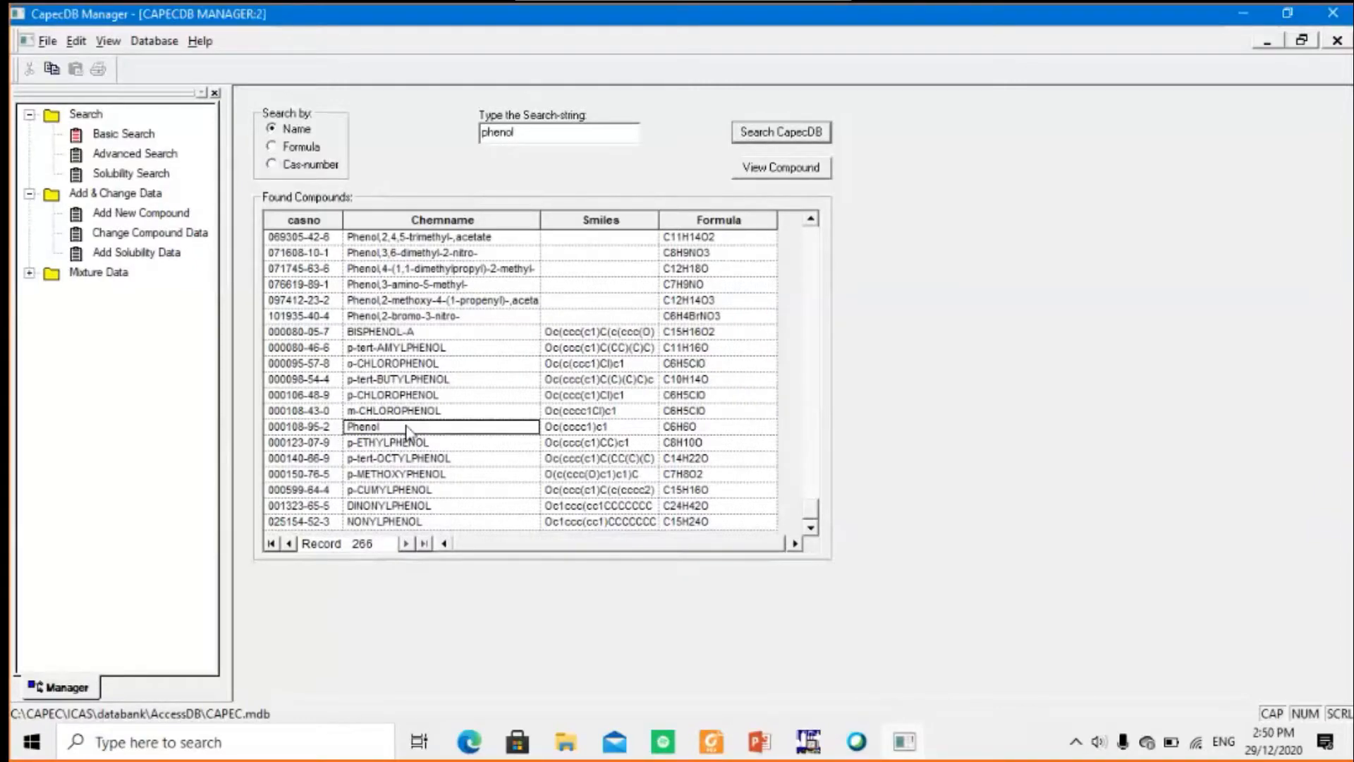
{"action": "left_click", "coordinate": [776, 169]}
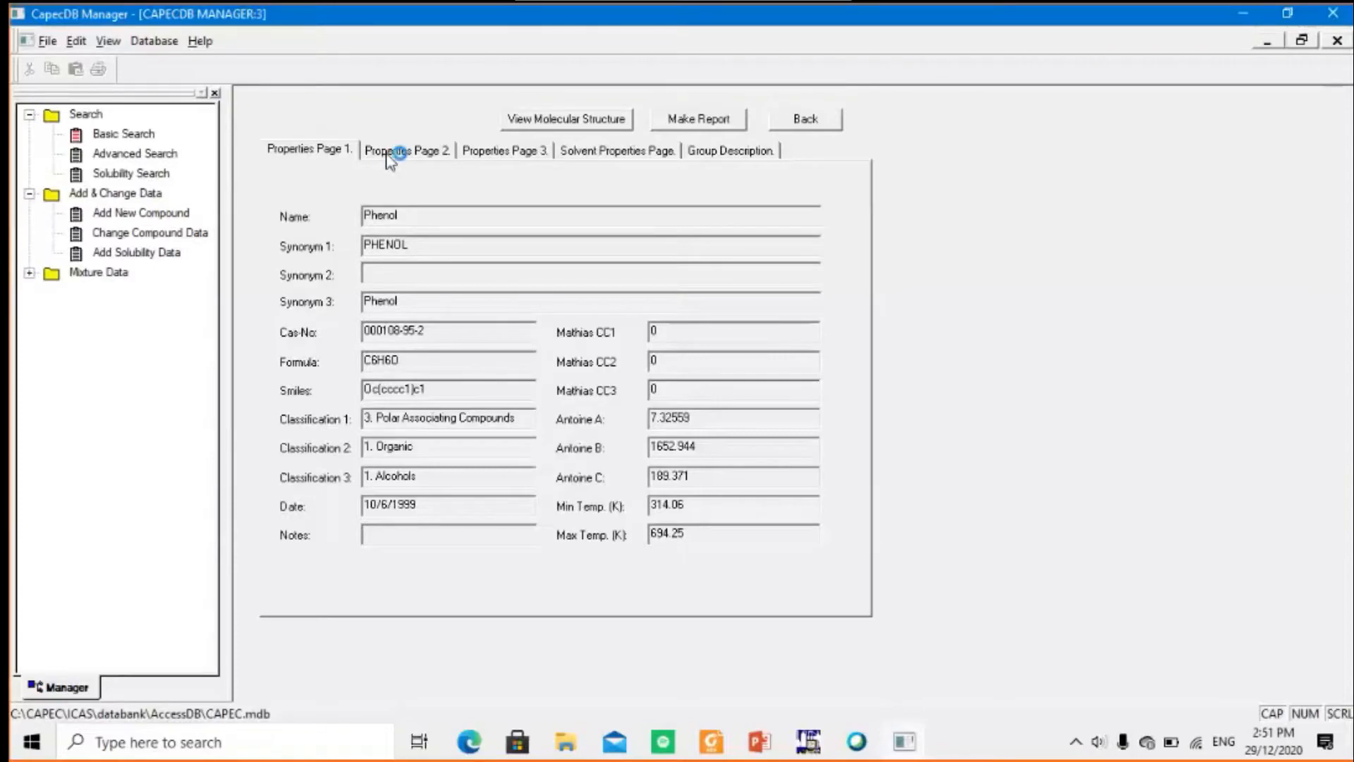
Review phenol's property pages, solvent properties and group description, ending on the first properties page
{"action": "left_click", "coordinate": [423, 150]}
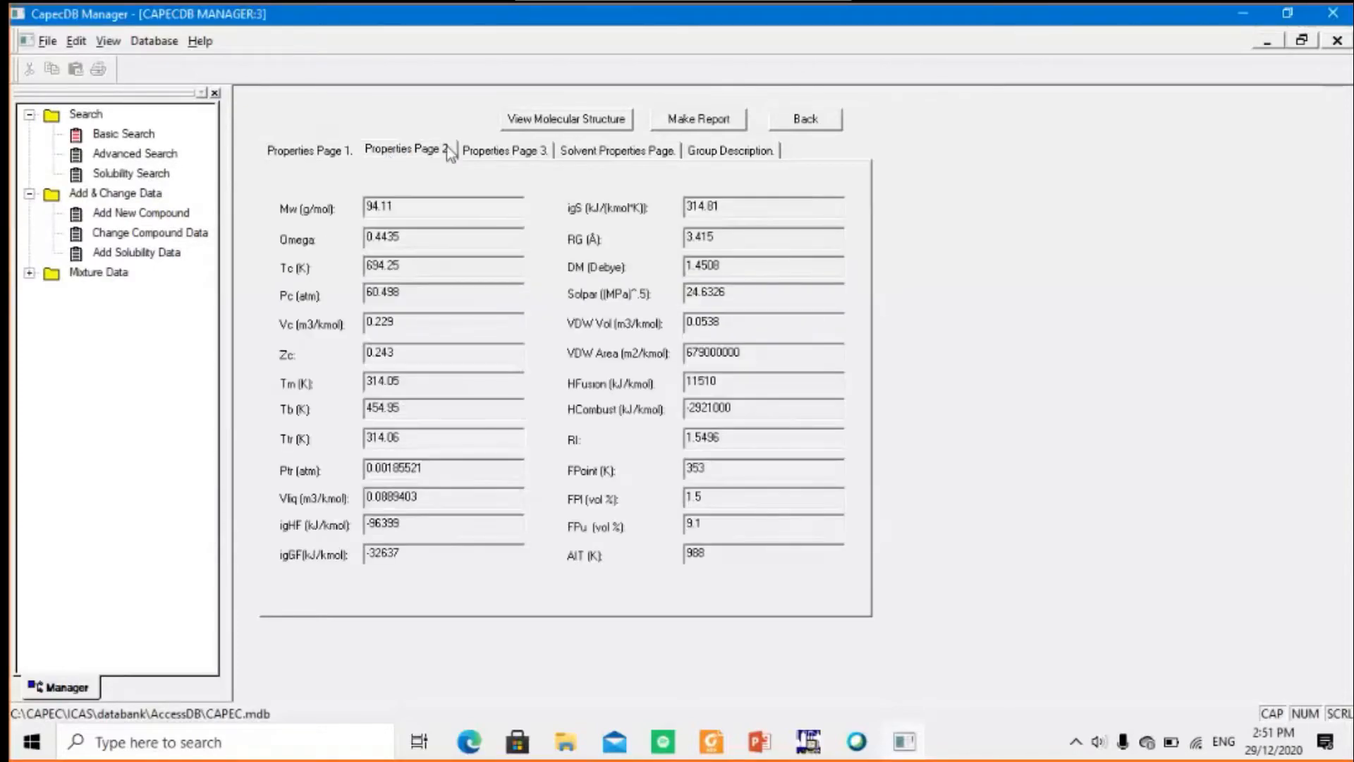
{"action": "left_click", "coordinate": [505, 150]}
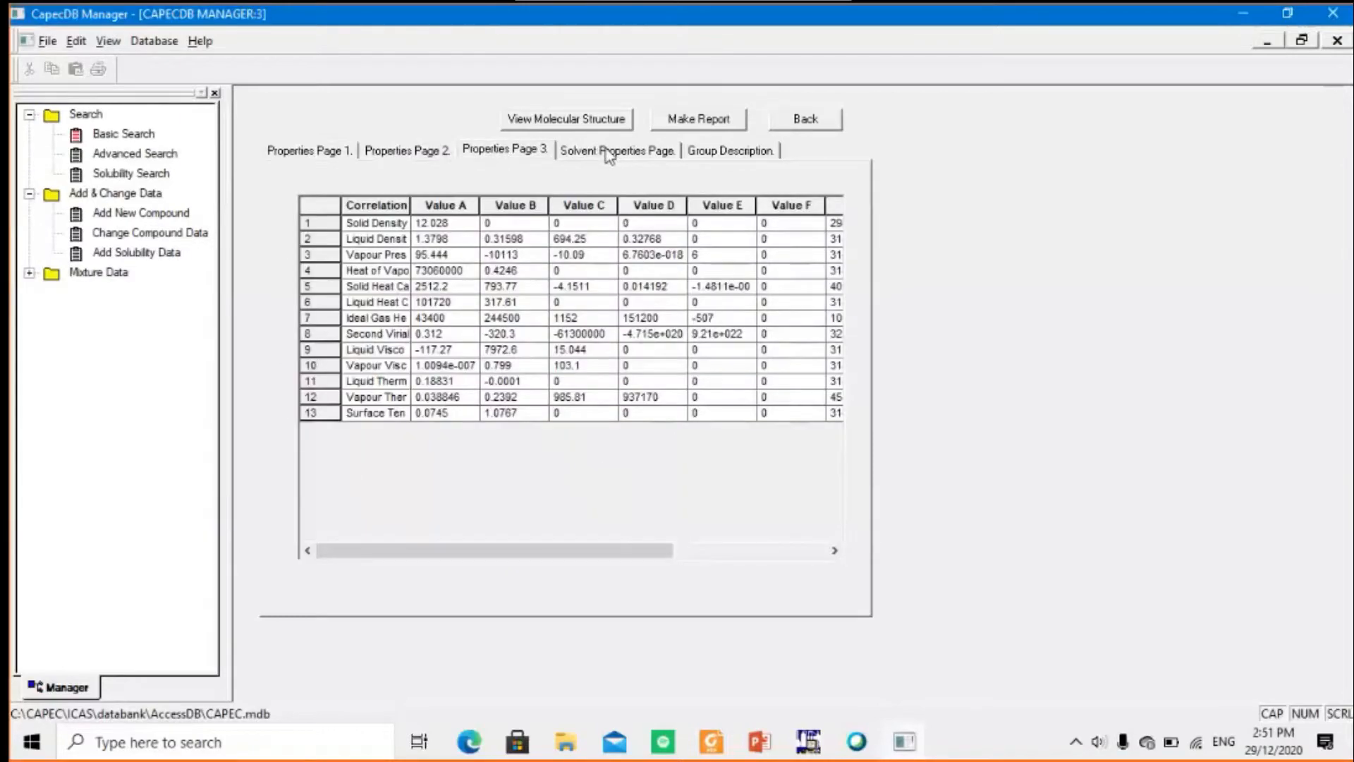
{"action": "left_click", "coordinate": [608, 151]}
{"action": "left_click", "coordinate": [704, 154]}
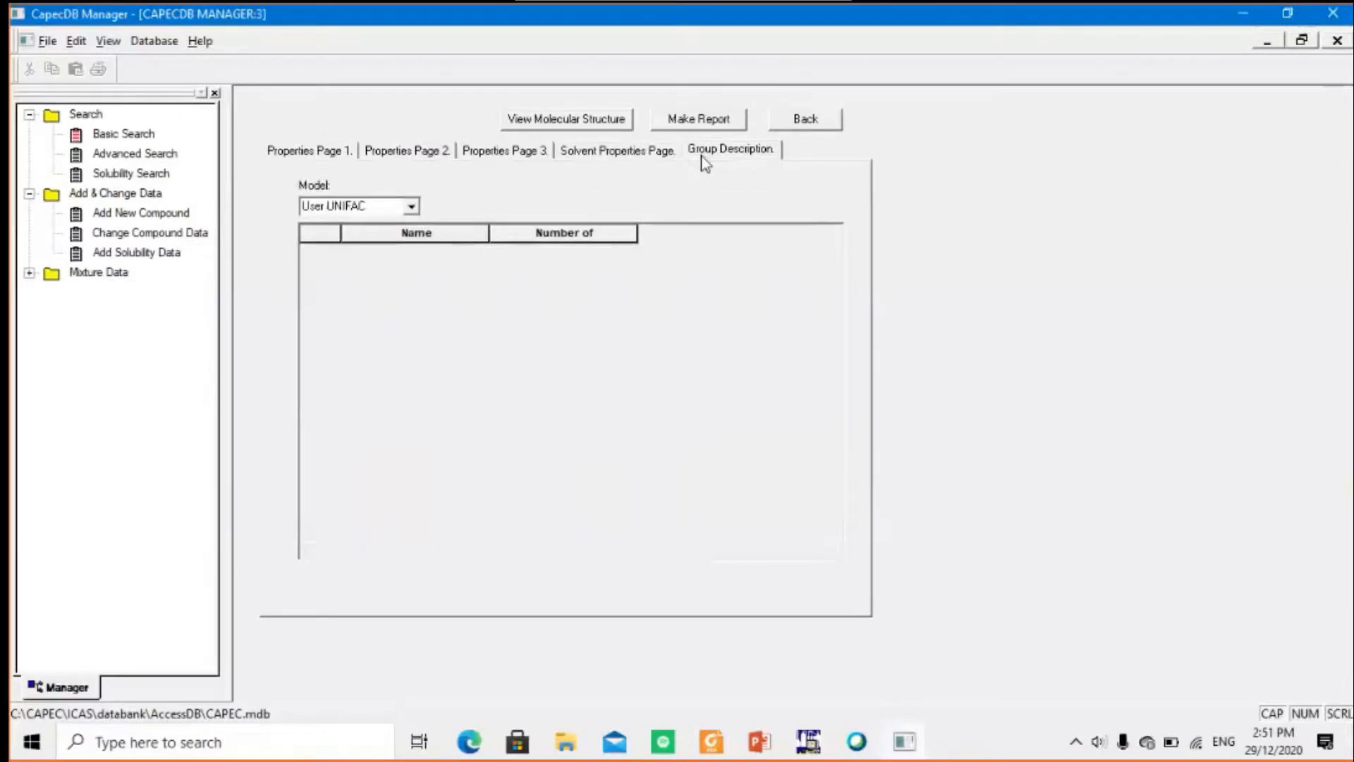
{"action": "left_click", "coordinate": [394, 150]}
{"action": "left_click", "coordinate": [342, 153]}
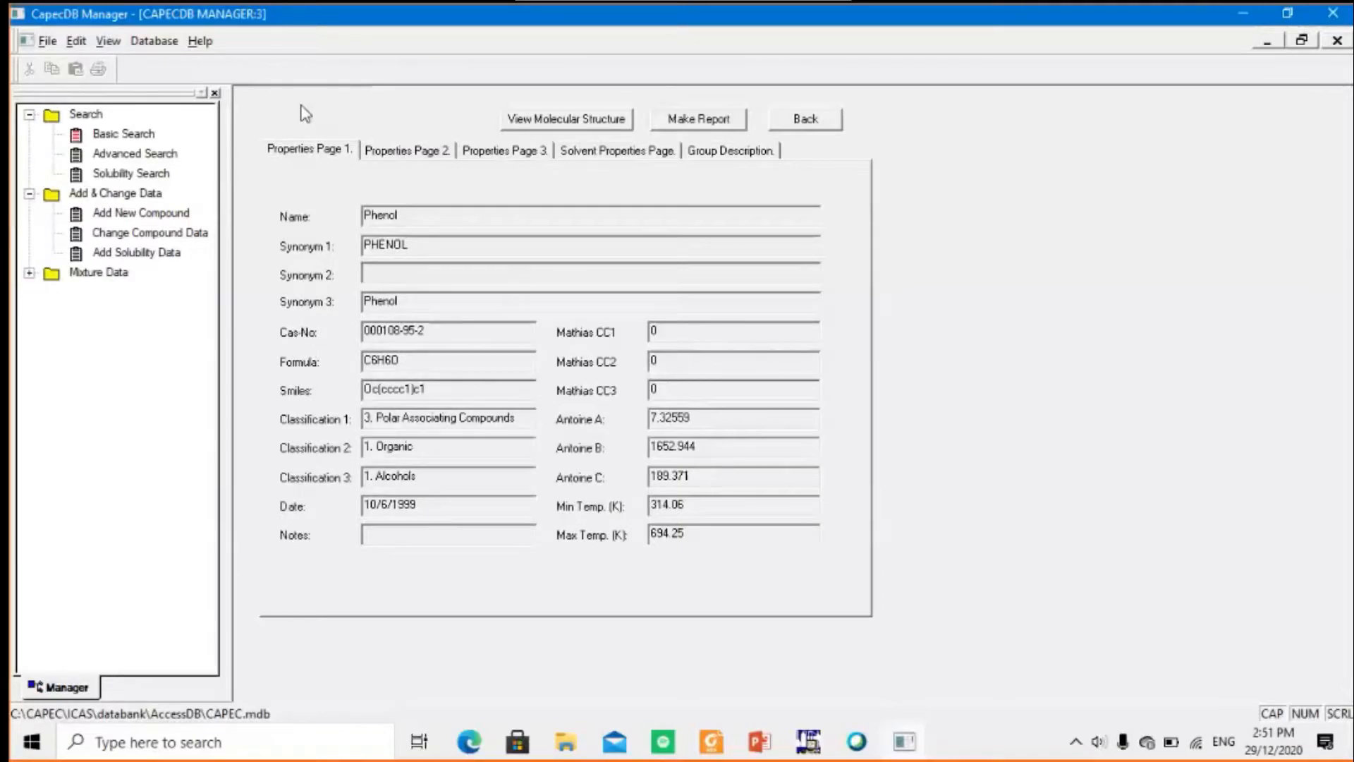
Start an advanced search and enable the first property criterion with Tm (K) as its property
{"action": "double_click", "coordinate": [134, 154]}
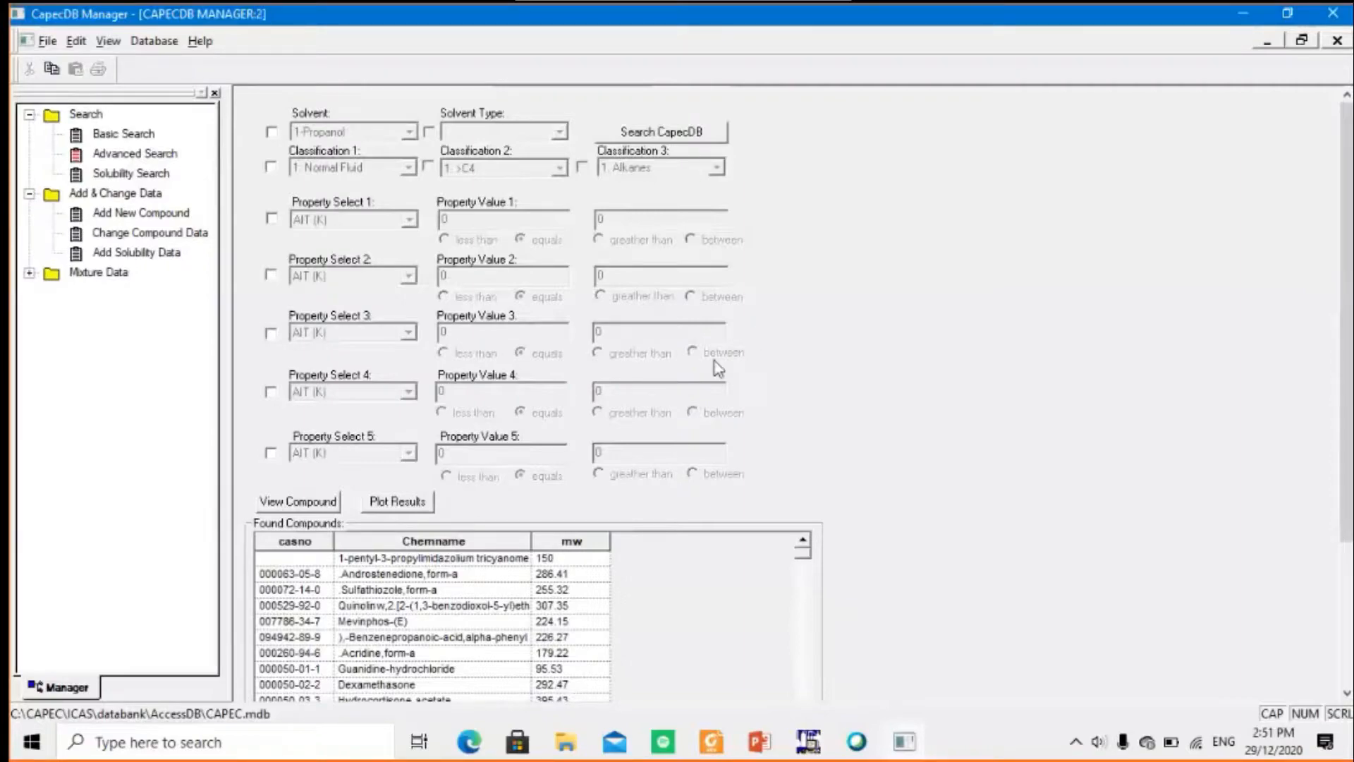
{"action": "left_click", "coordinate": [273, 219]}
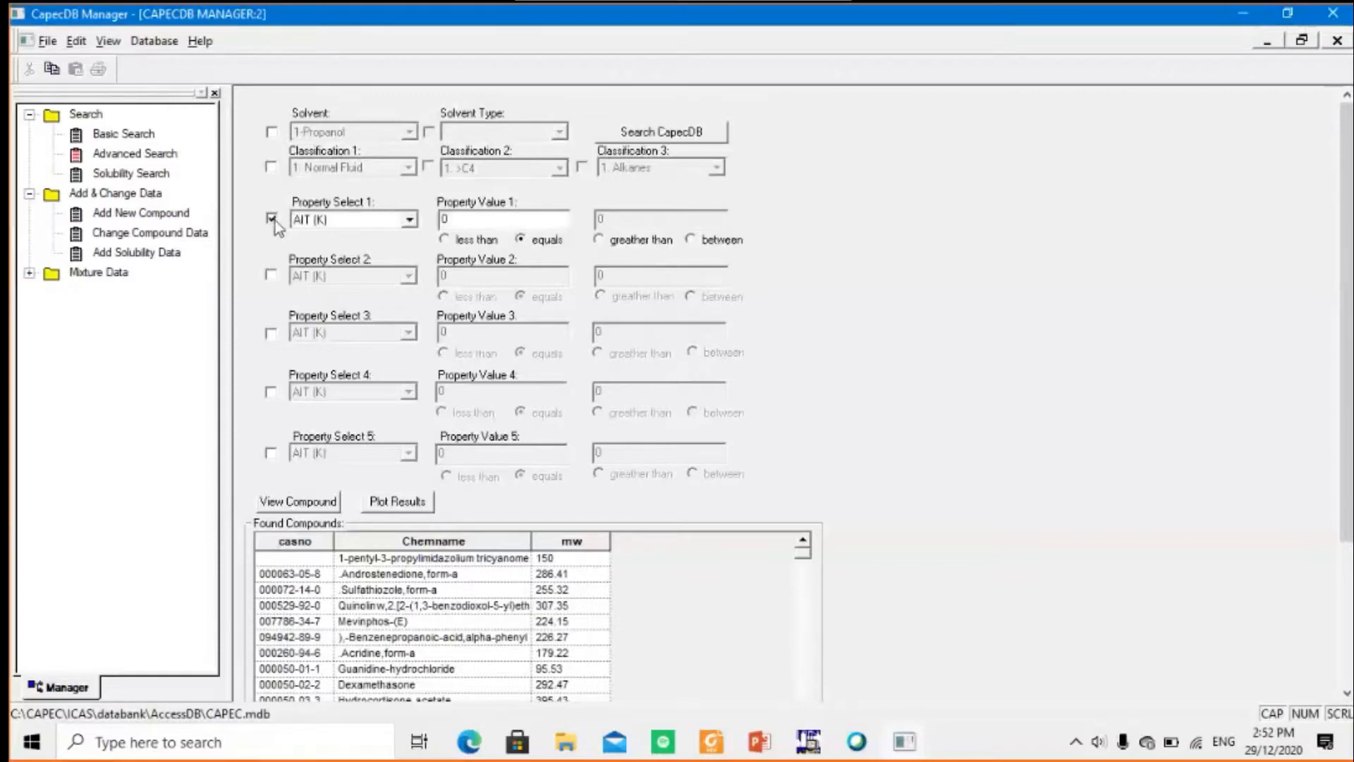
{"action": "left_click", "coordinate": [350, 219]}
{"action": "scroll", "coordinate": [347, 264], "scroll_direction": "down", "scroll_amount": 10}
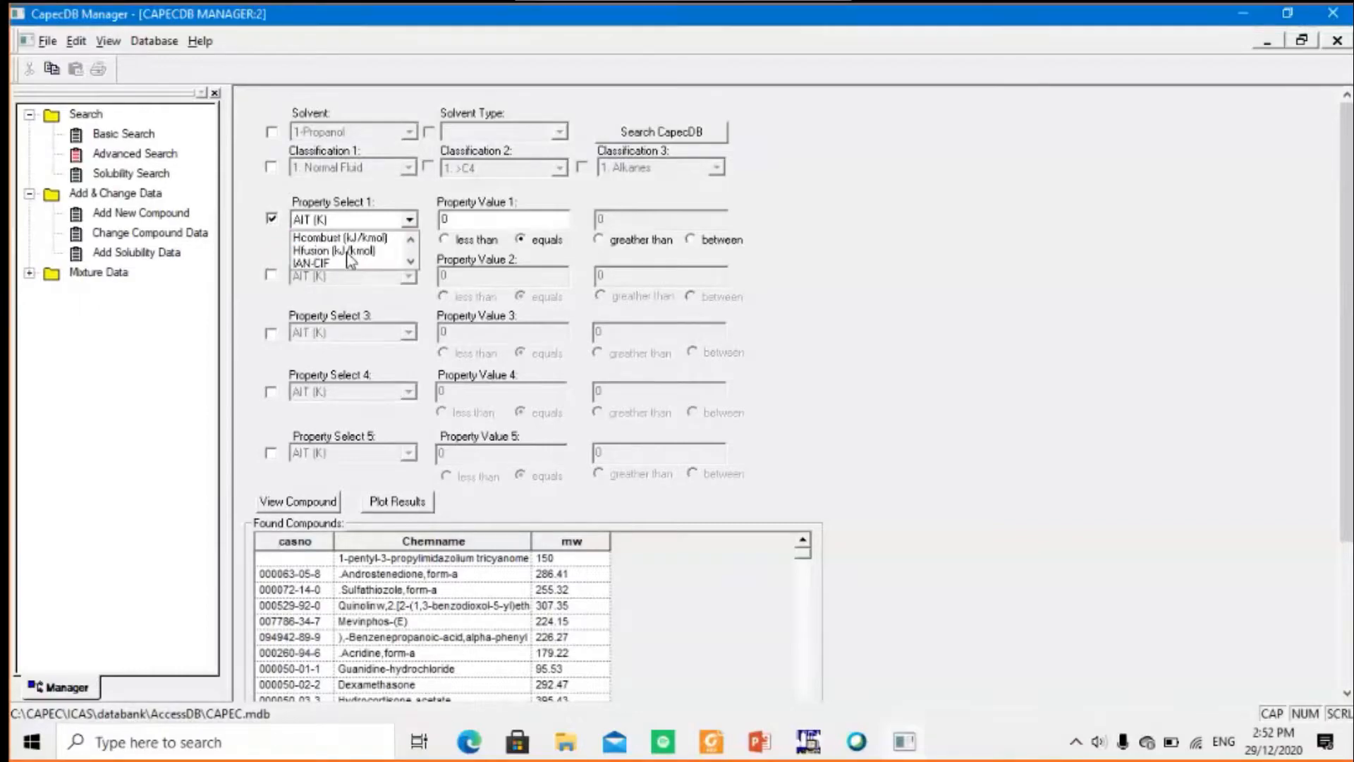
{"action": "scroll", "coordinate": [348, 261], "scroll_direction": "down", "scroll_amount": 10}
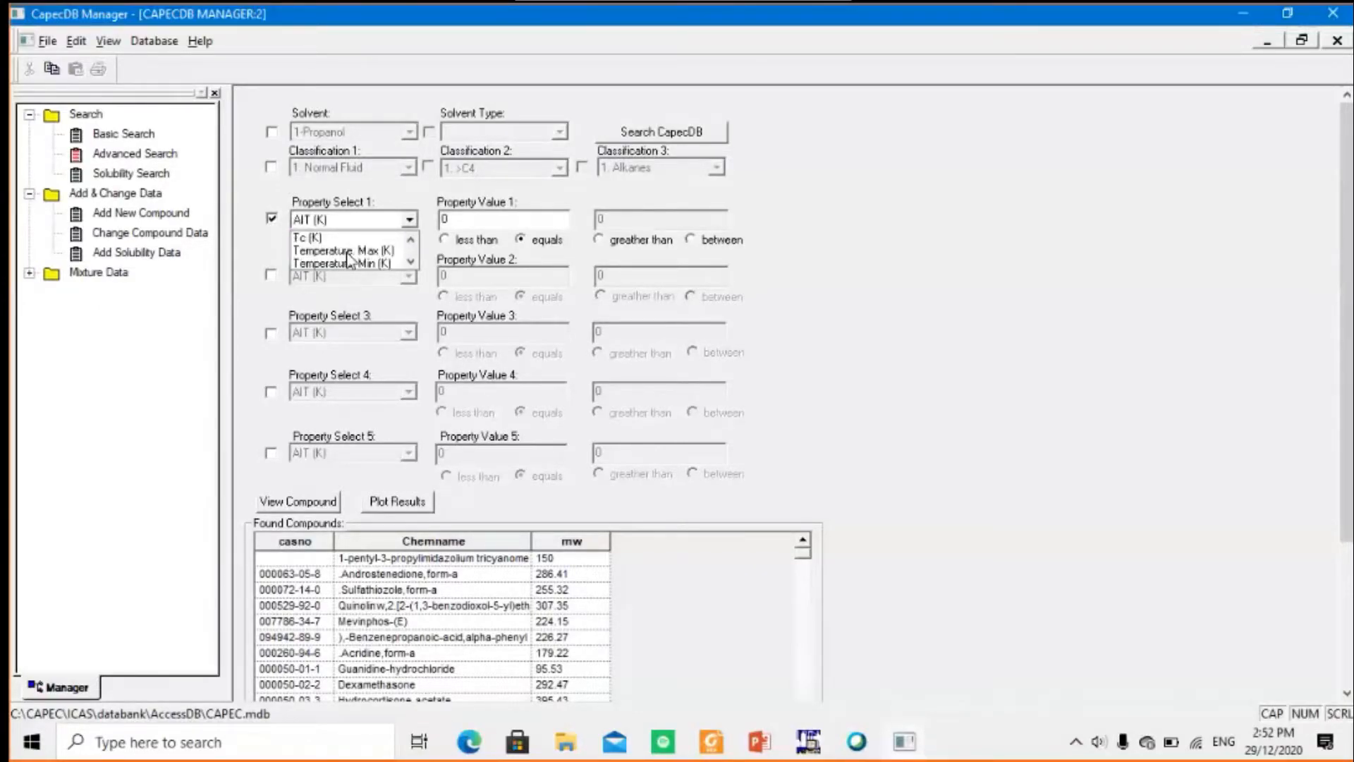
{"action": "scroll", "coordinate": [348, 260], "scroll_direction": "down", "scroll_amount": 6}
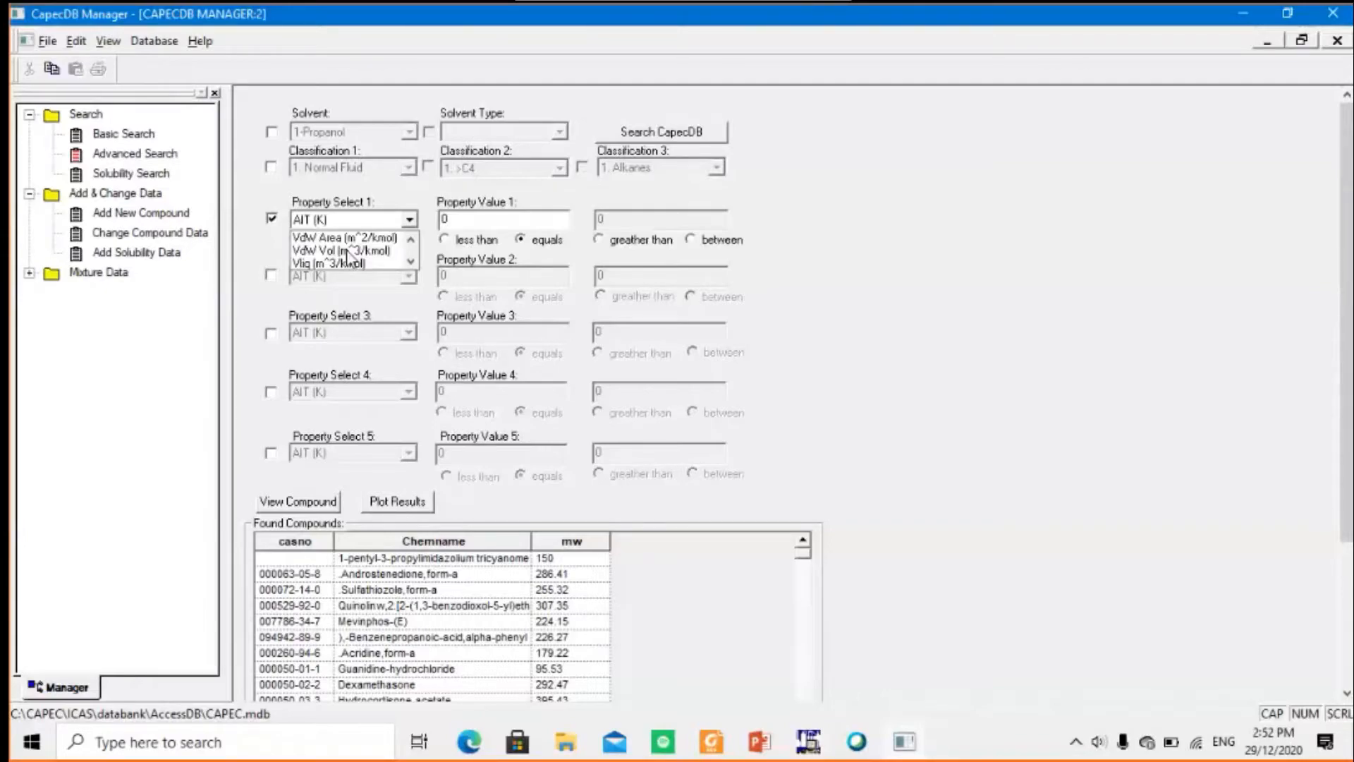
{"action": "scroll", "coordinate": [346, 260], "scroll_direction": "up", "scroll_amount": 4}
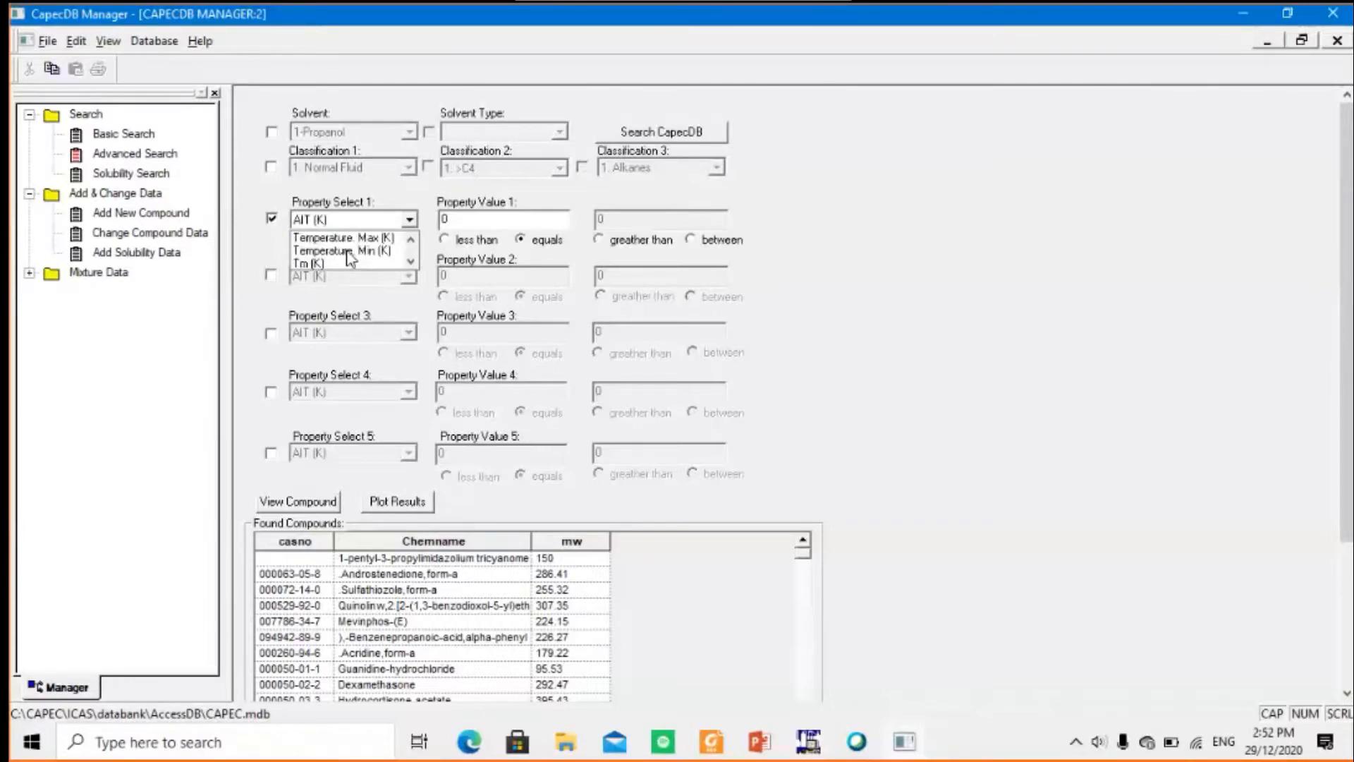
{"action": "left_click", "coordinate": [312, 264]}
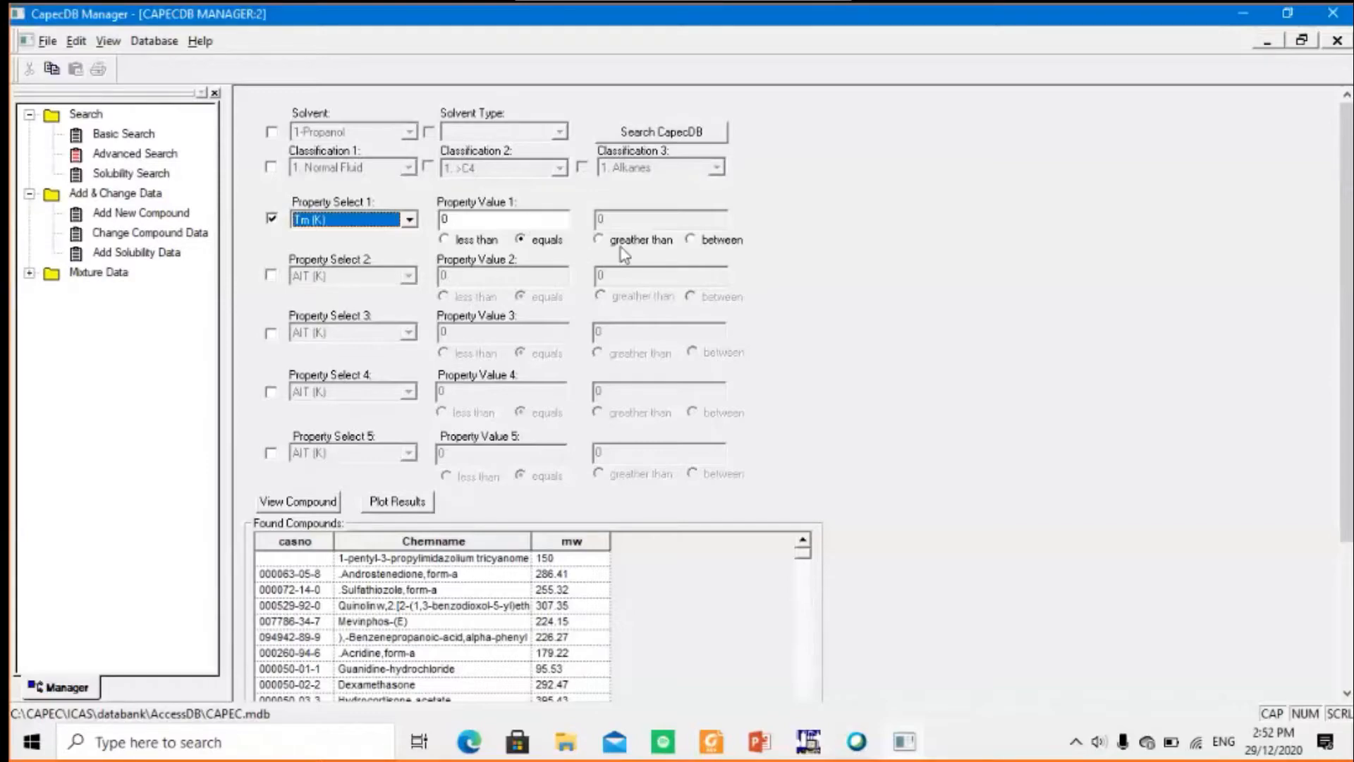
Restrict the Tm criterion to values less than 250 K
{"action": "left_click", "coordinate": [448, 240]}
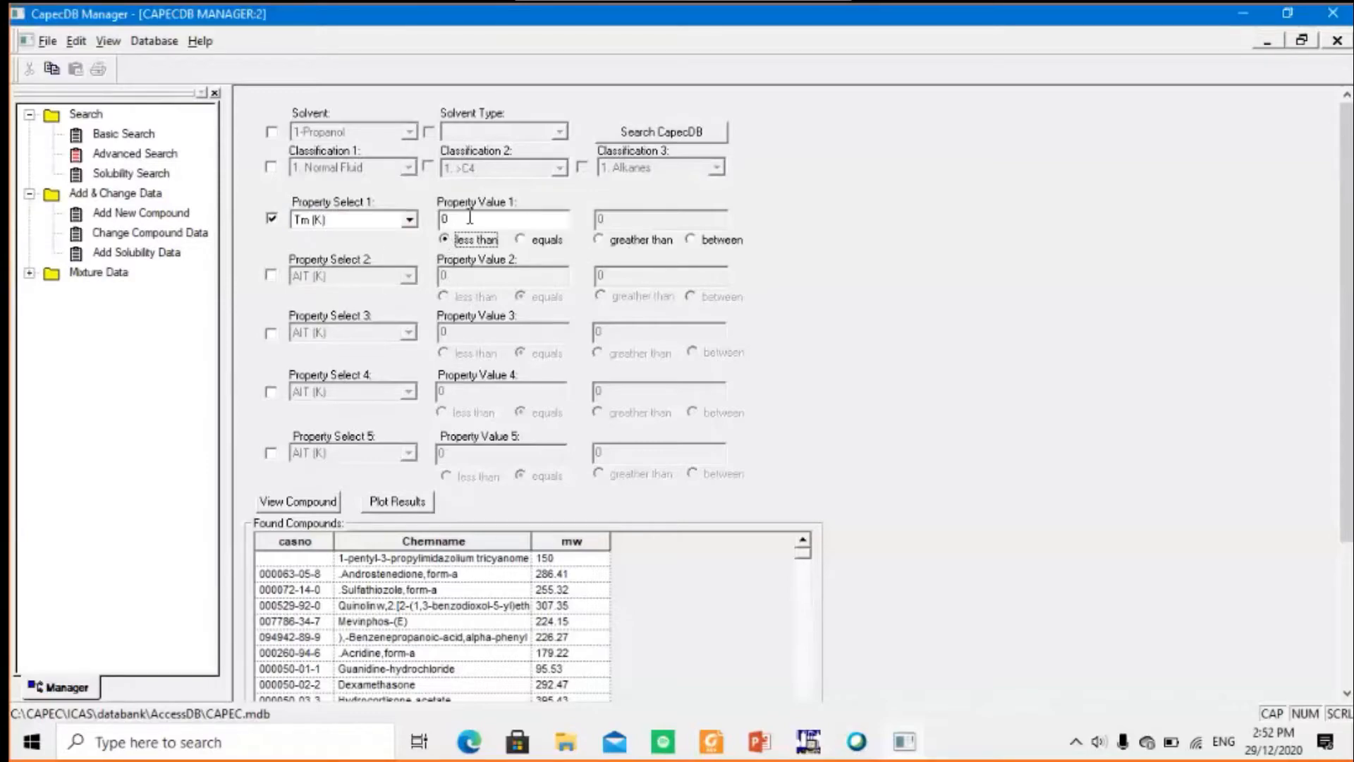
{"action": "left_click", "coordinate": [471, 219]}
{"action": "key", "text": "BackSpace"}
{"action": "type", "text": "250"}
Enable the second property criterion and choose SolPar (kJ/m^3)^(1/2) as its property
{"action": "left_click", "coordinate": [271, 274]}
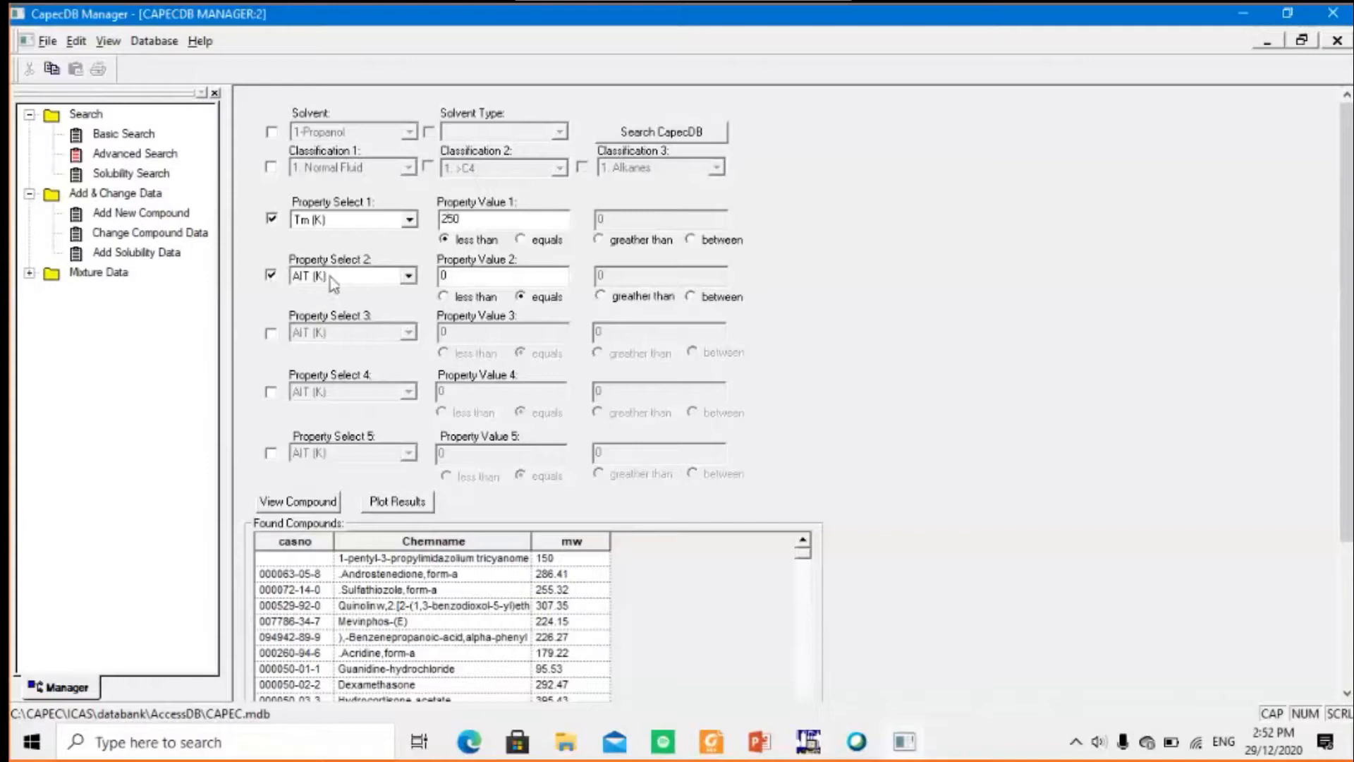
{"action": "left_click", "coordinate": [332, 277]}
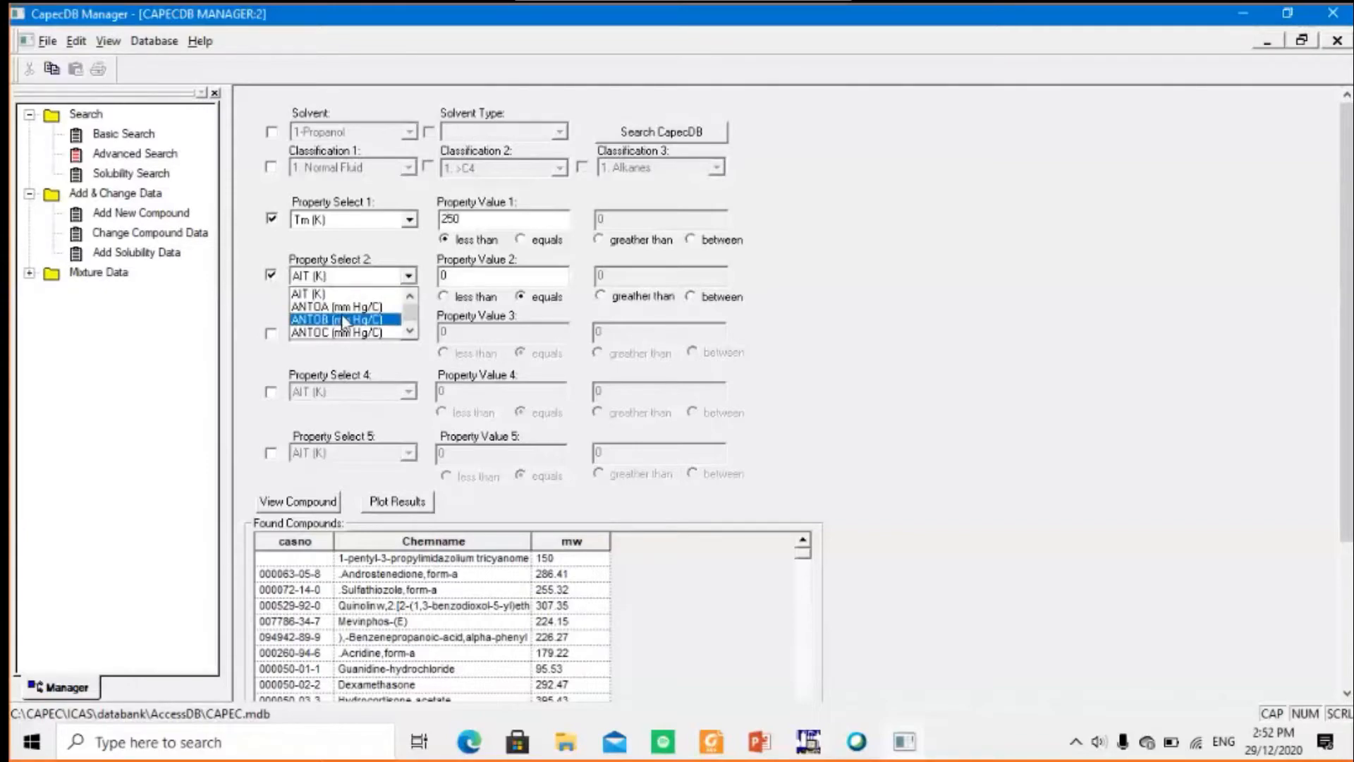
{"action": "scroll", "coordinate": [343, 323], "scroll_direction": "down", "scroll_amount": 8}
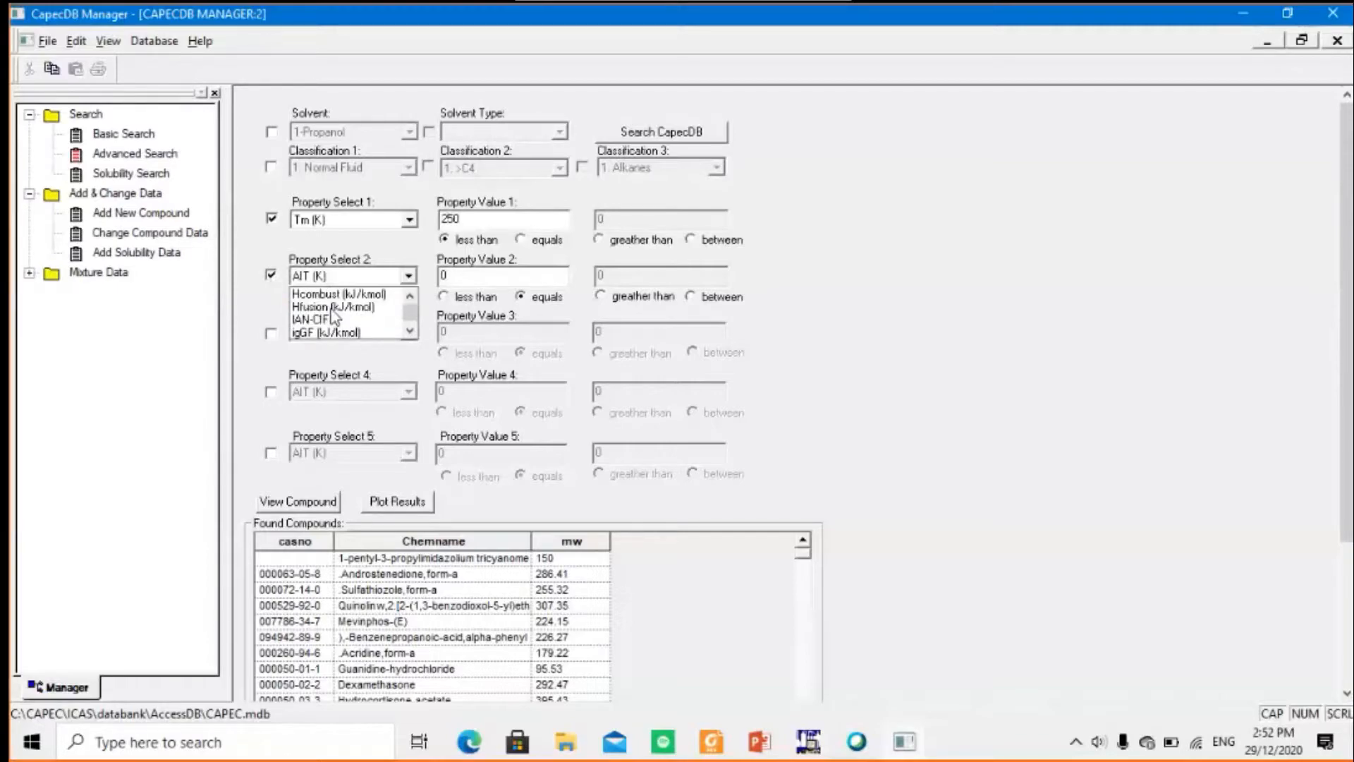
{"action": "scroll", "coordinate": [335, 315], "scroll_direction": "down", "scroll_amount": 2}
{"action": "scroll", "coordinate": [336, 310], "scroll_direction": "up", "scroll_amount": 1}
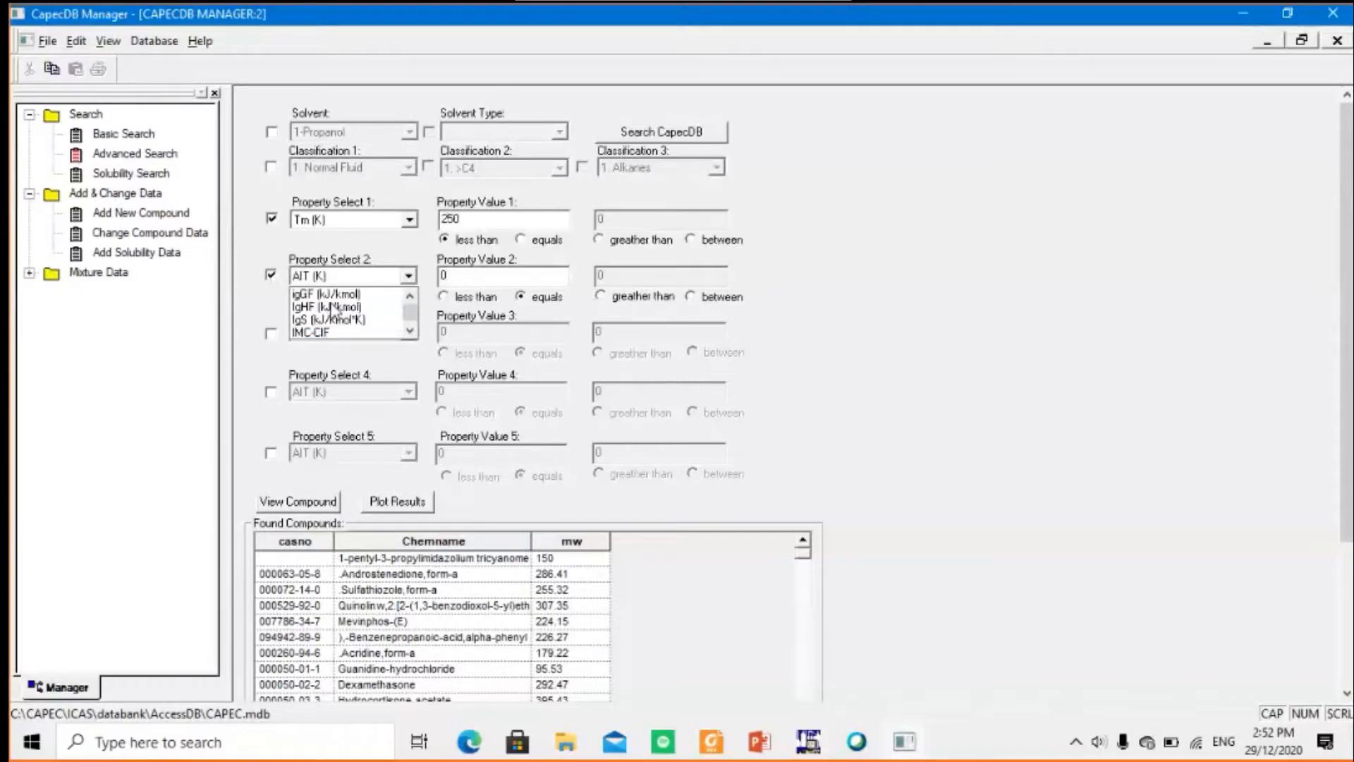
{"action": "scroll", "coordinate": [335, 312], "scroll_direction": "down", "scroll_amount": 5}
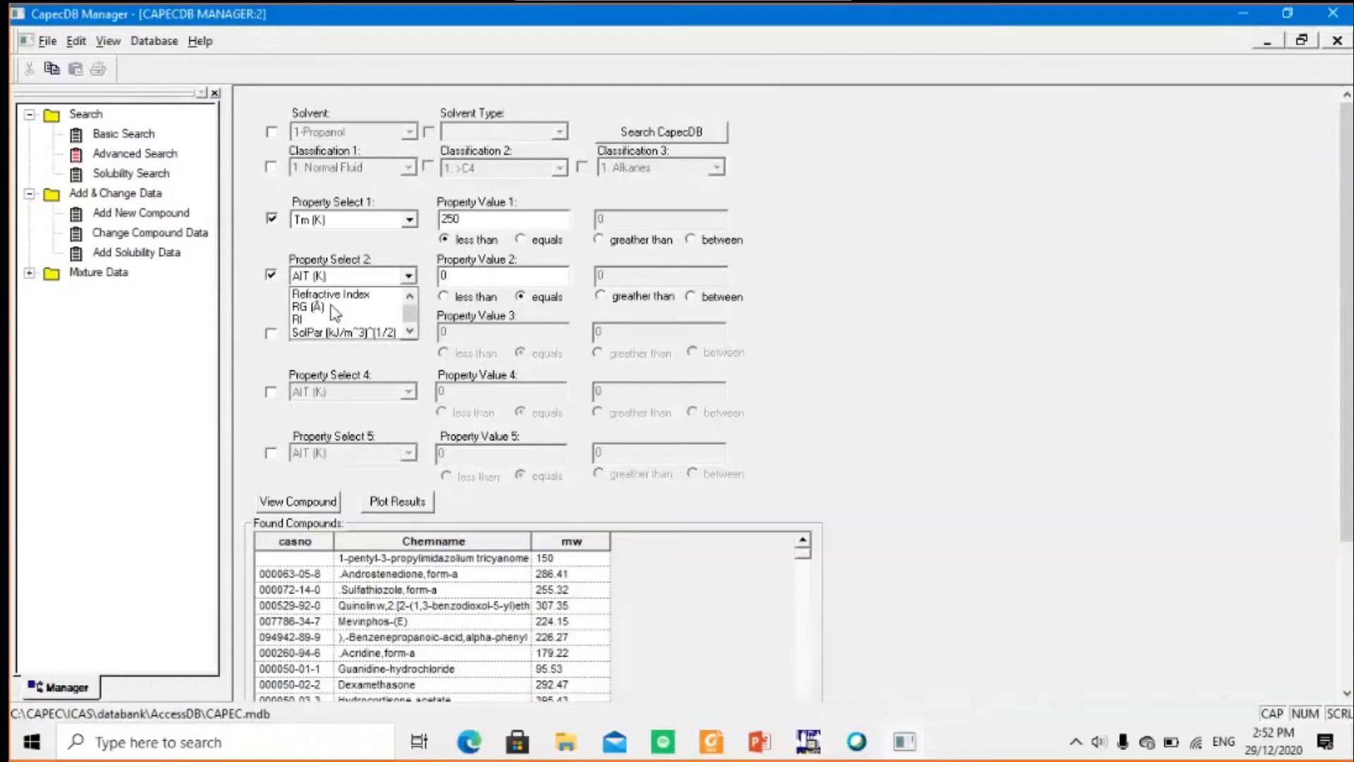
{"action": "scroll", "coordinate": [335, 313], "scroll_direction": "down", "scroll_amount": 1}
{"action": "left_click", "coordinate": [333, 294]}
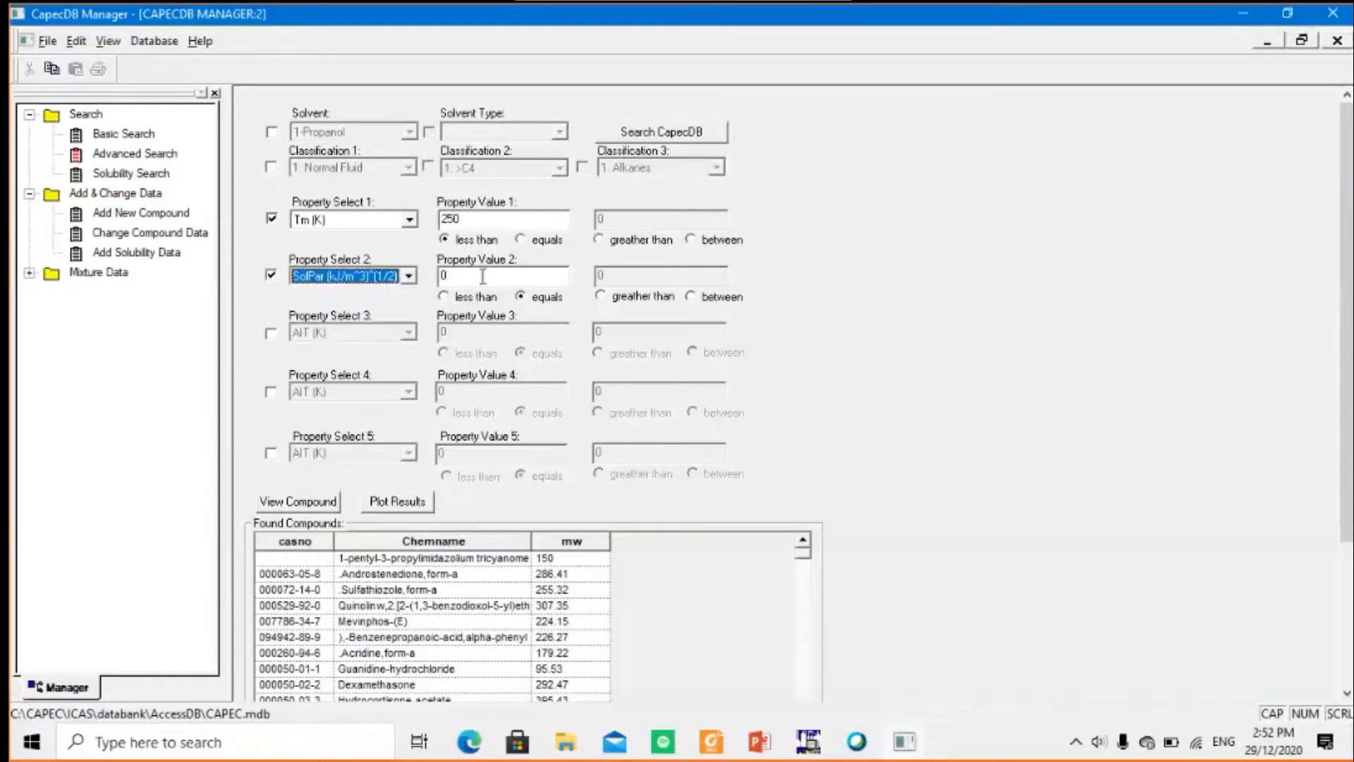
Restrict the solubility parameter criterion to values between 22 and 26
{"action": "left_click", "coordinate": [691, 296]}
{"action": "left_click", "coordinate": [462, 277]}
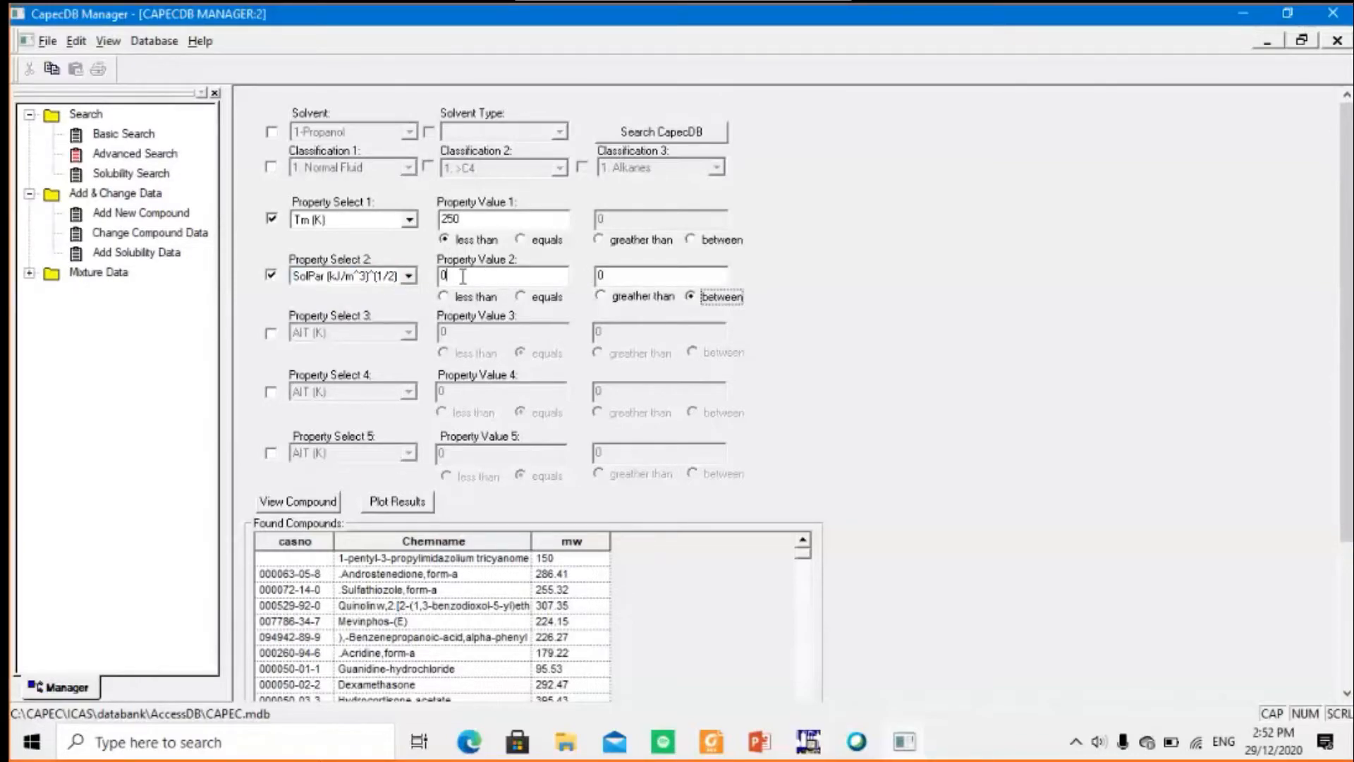
{"action": "key", "text": "BackSpace"}
{"action": "type", "text": "22"}
{"action": "left_click", "coordinate": [615, 274]}
{"action": "key", "text": "BackSpace"}
{"action": "type", "text": "26"}
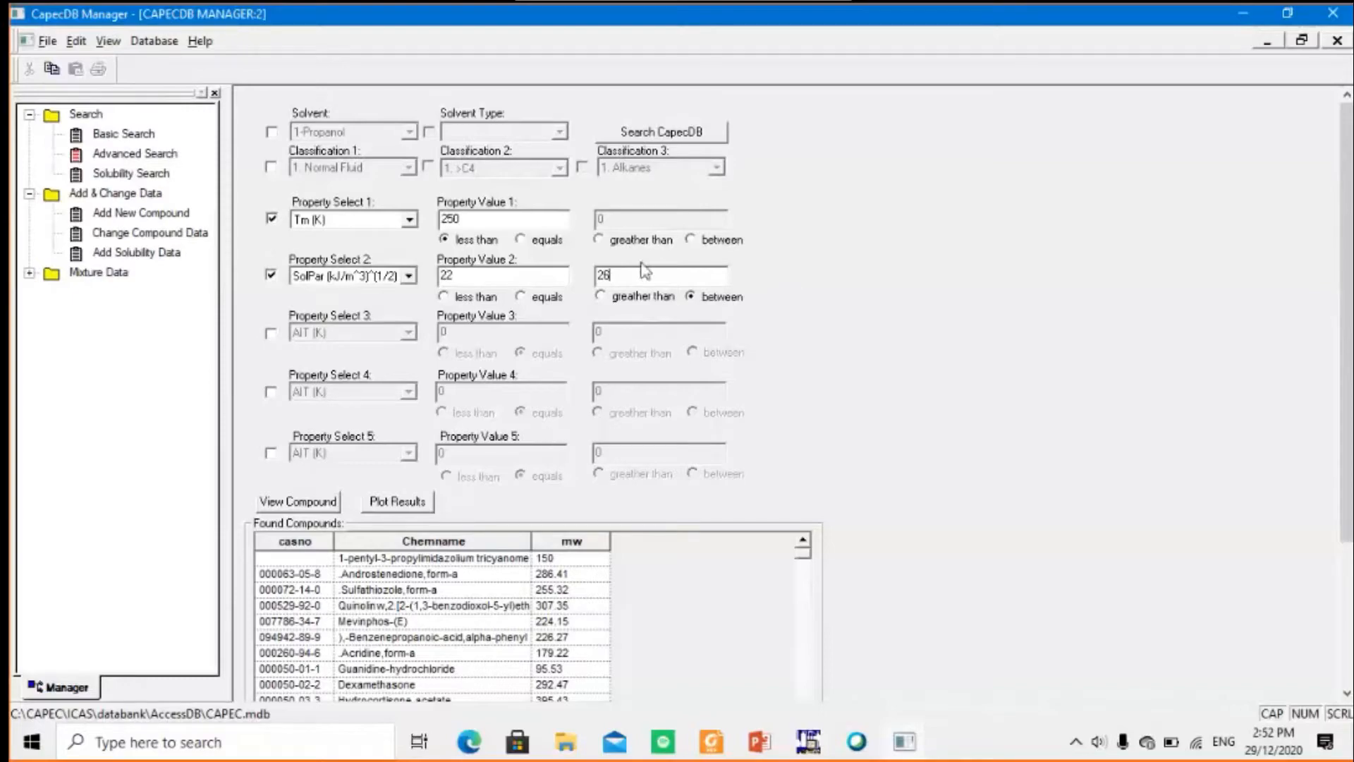
Run the advanced search with both criteria and go to the last record of the found compounds
{"action": "left_click", "coordinate": [704, 133]}
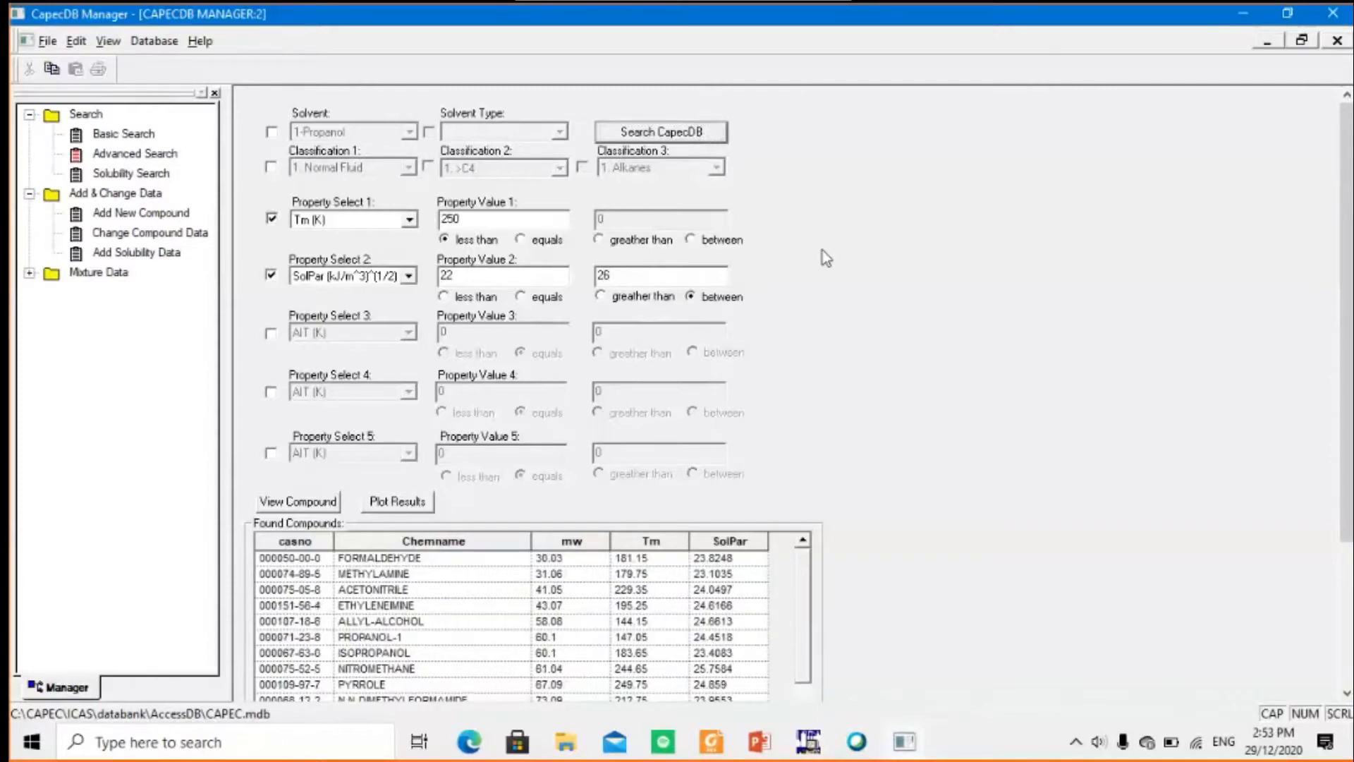
{"action": "scroll", "coordinate": [826, 258], "scroll_direction": "down", "scroll_amount": 3}
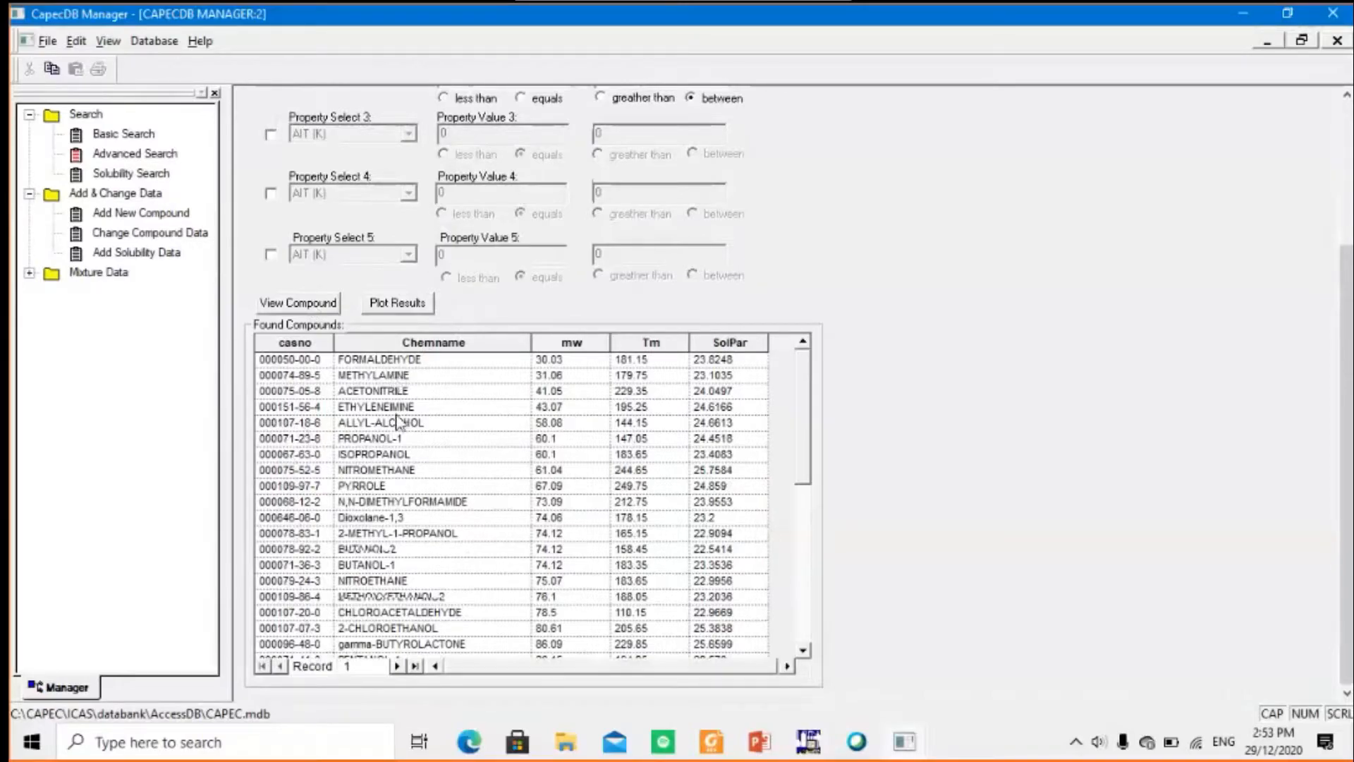
{"action": "left_click", "coordinate": [416, 667]}
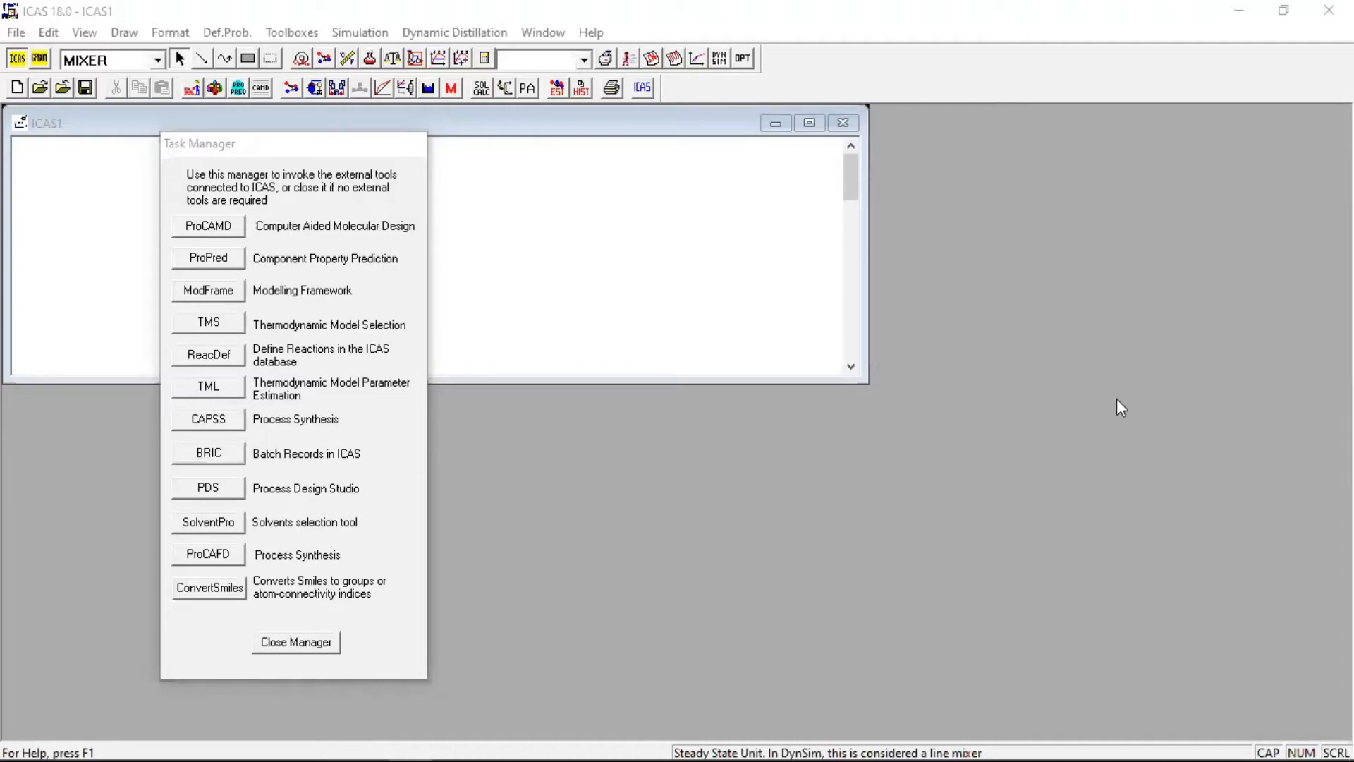
Launch ProCAMD from the ICAS Task Manager and title the problem "solvent substitution (solvents for phenol) -SLE"
{"action": "left_click", "coordinate": [199, 230]}
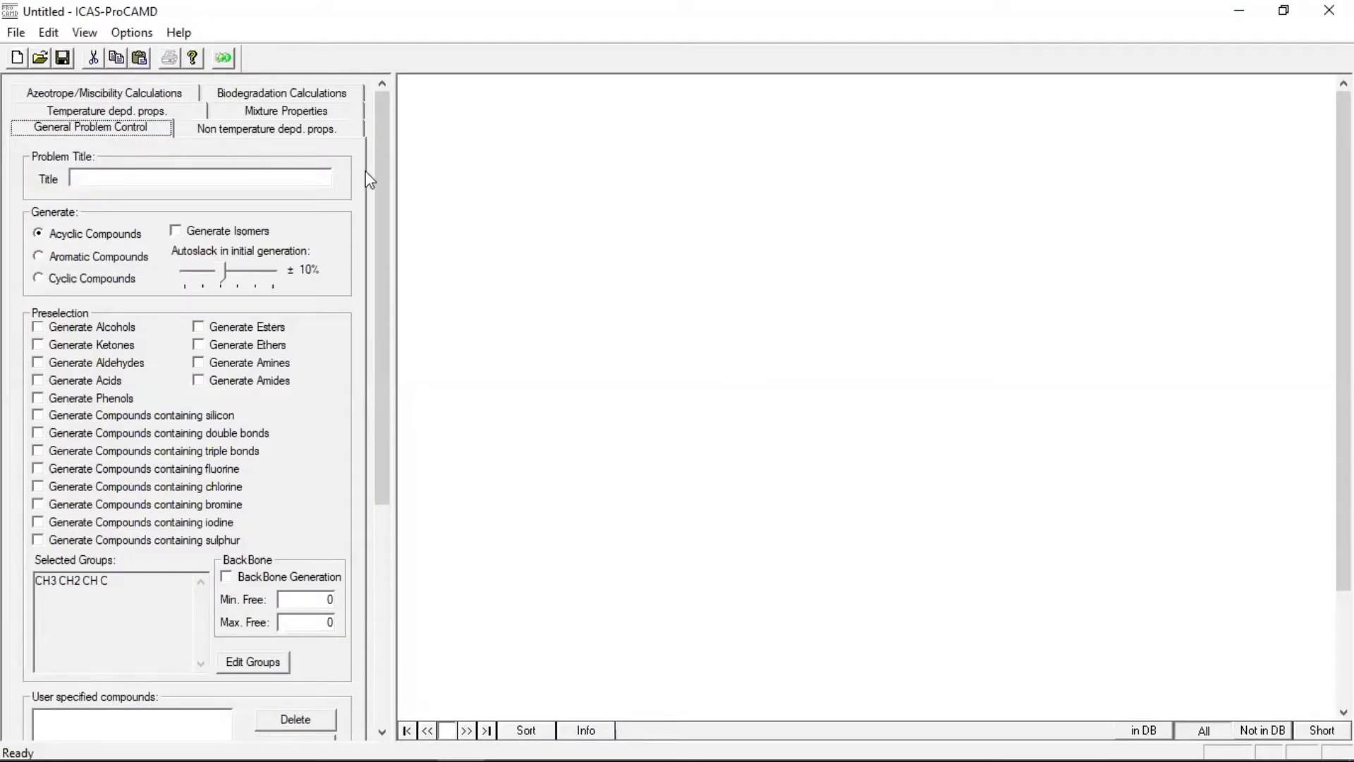
{"action": "left_click", "coordinate": [217, 175]}
{"action": "type", "text": "solvents"}
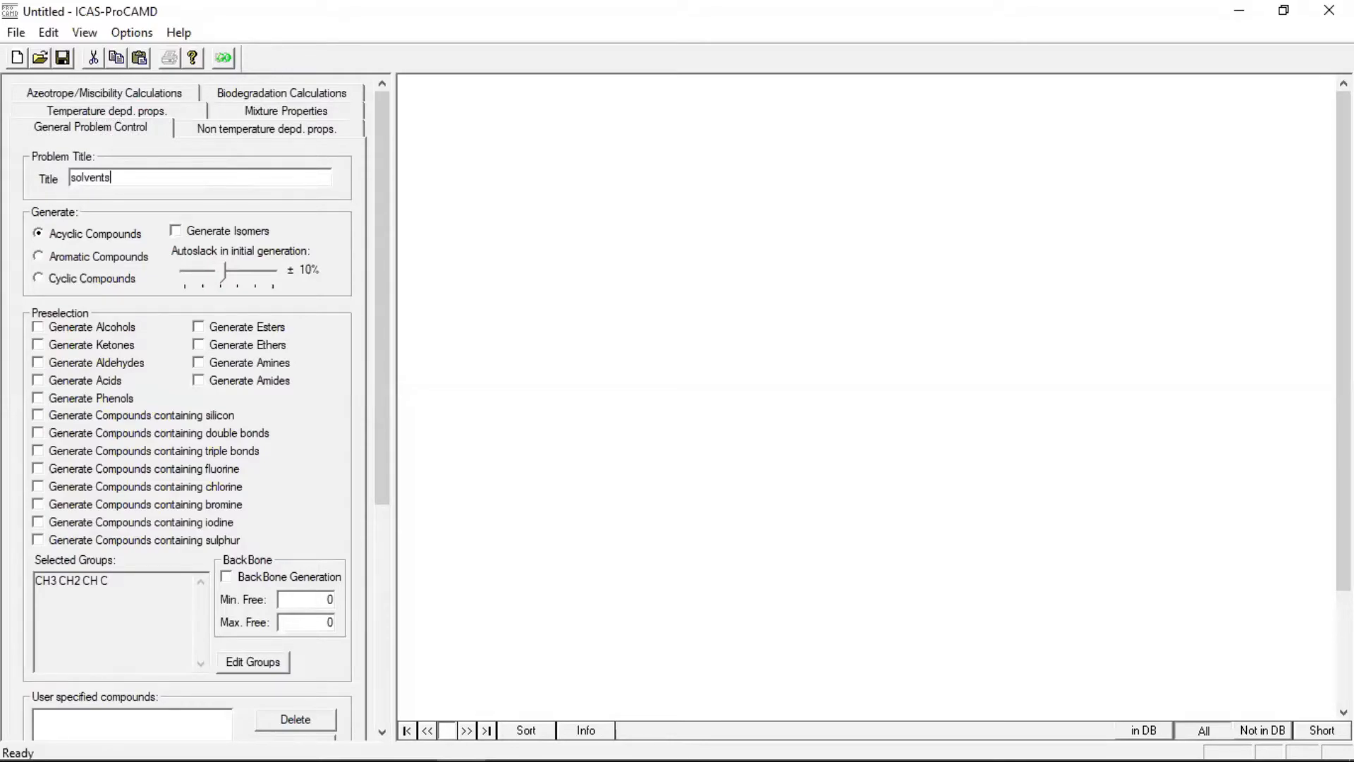
{"action": "key", "text": "BackSpace"}
{"action": "type", "text": "subsitution"}
{"action": "left_click", "coordinate": [127, 177]}
{"action": "type", "text": "tion (solvents for phe"}
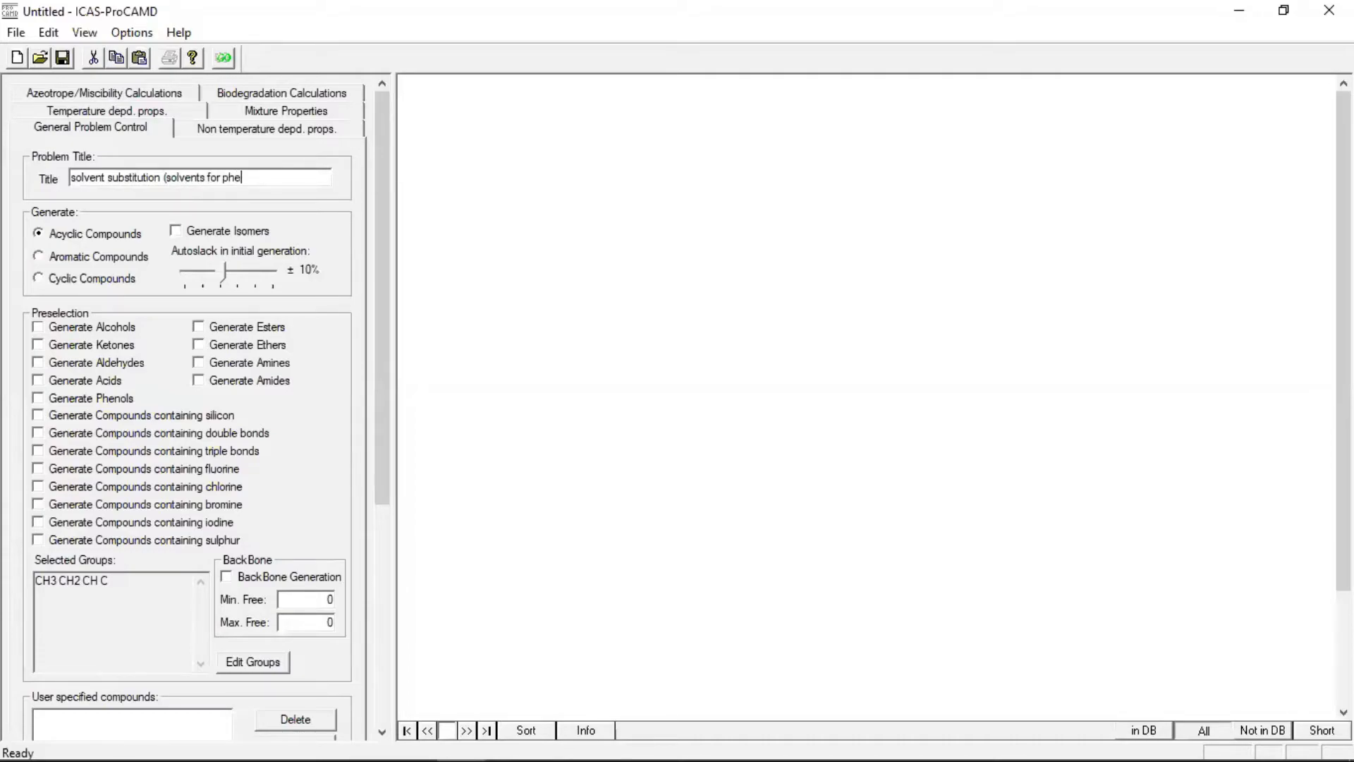
{"action": "type", "text": "nol) -SLE"}
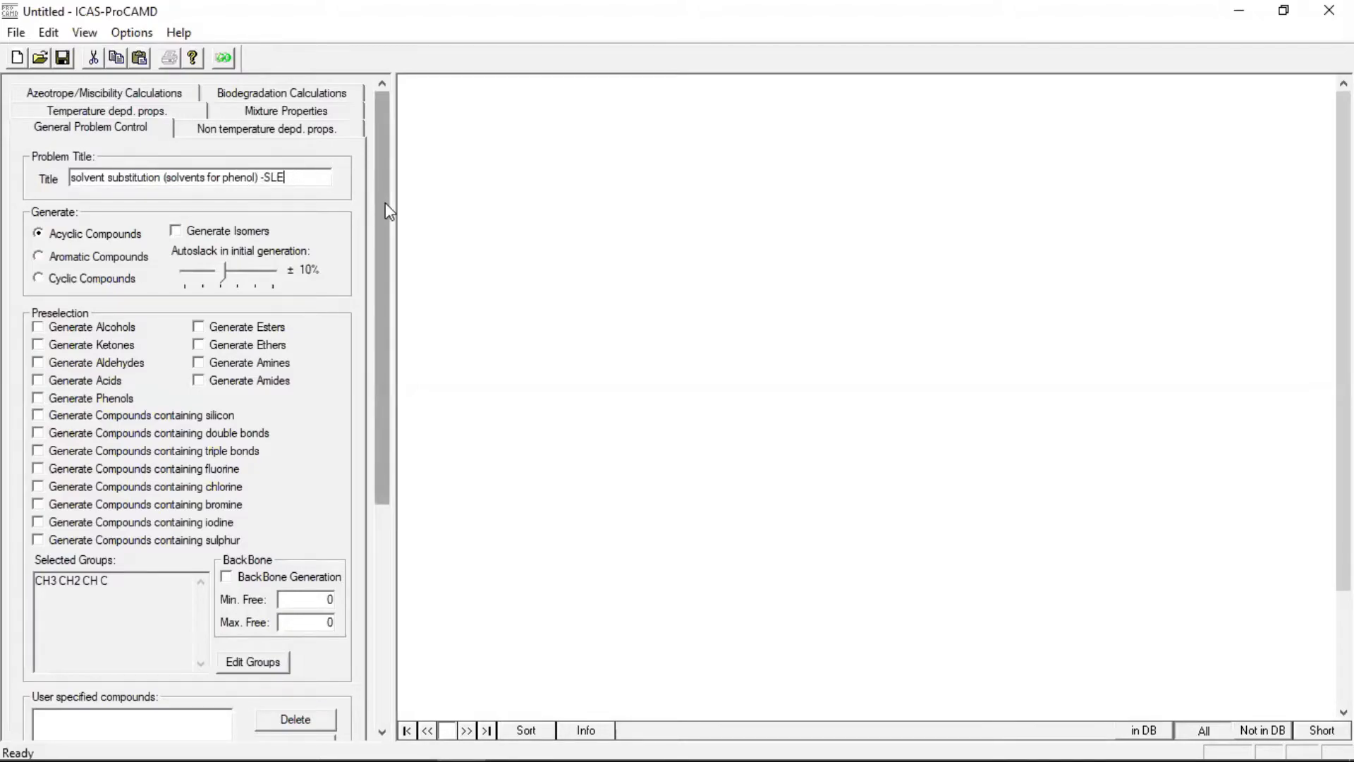
{"action": "scroll", "coordinate": [385, 202], "scroll_direction": "down", "scroll_amount": 2}
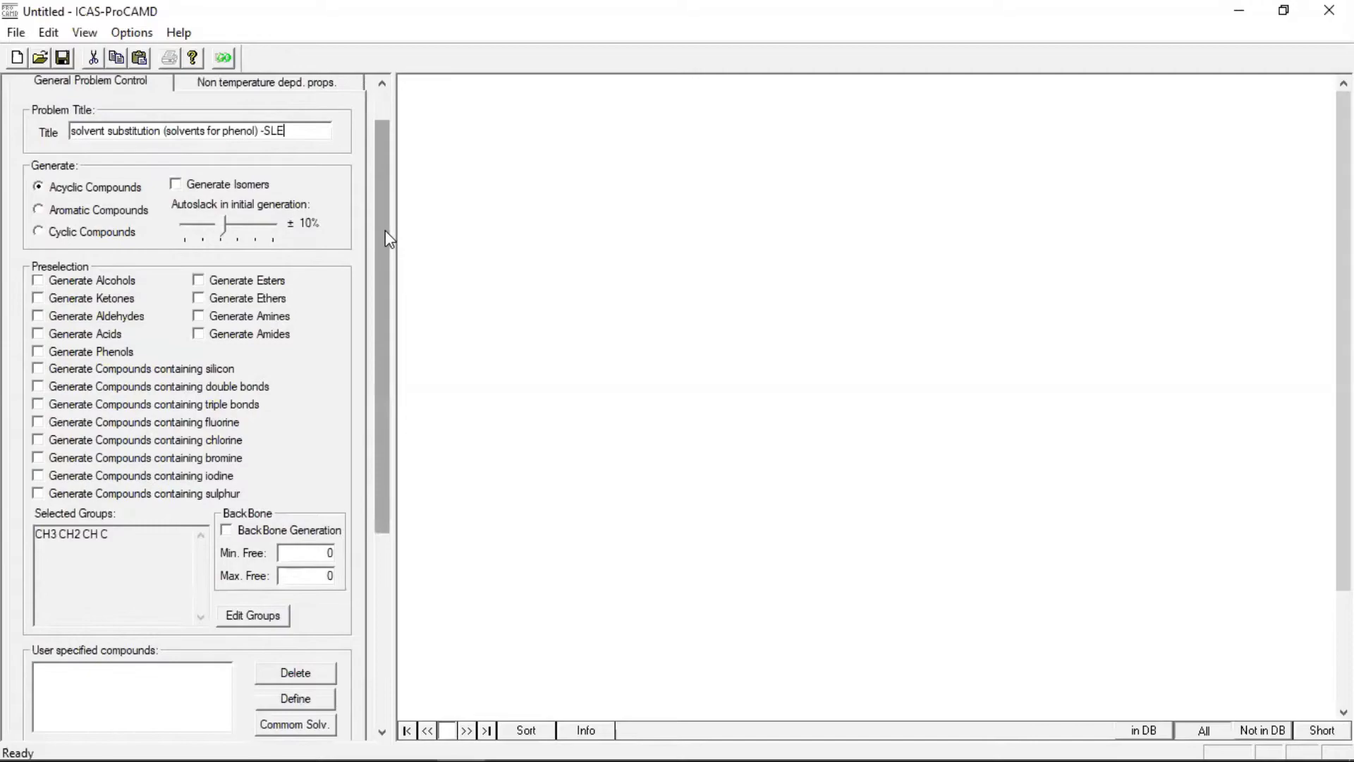
Enable isomer generation and preselect alcohols, ketones, aldehydes and ethers as the compound types to generate
{"action": "left_click", "coordinate": [174, 185]}
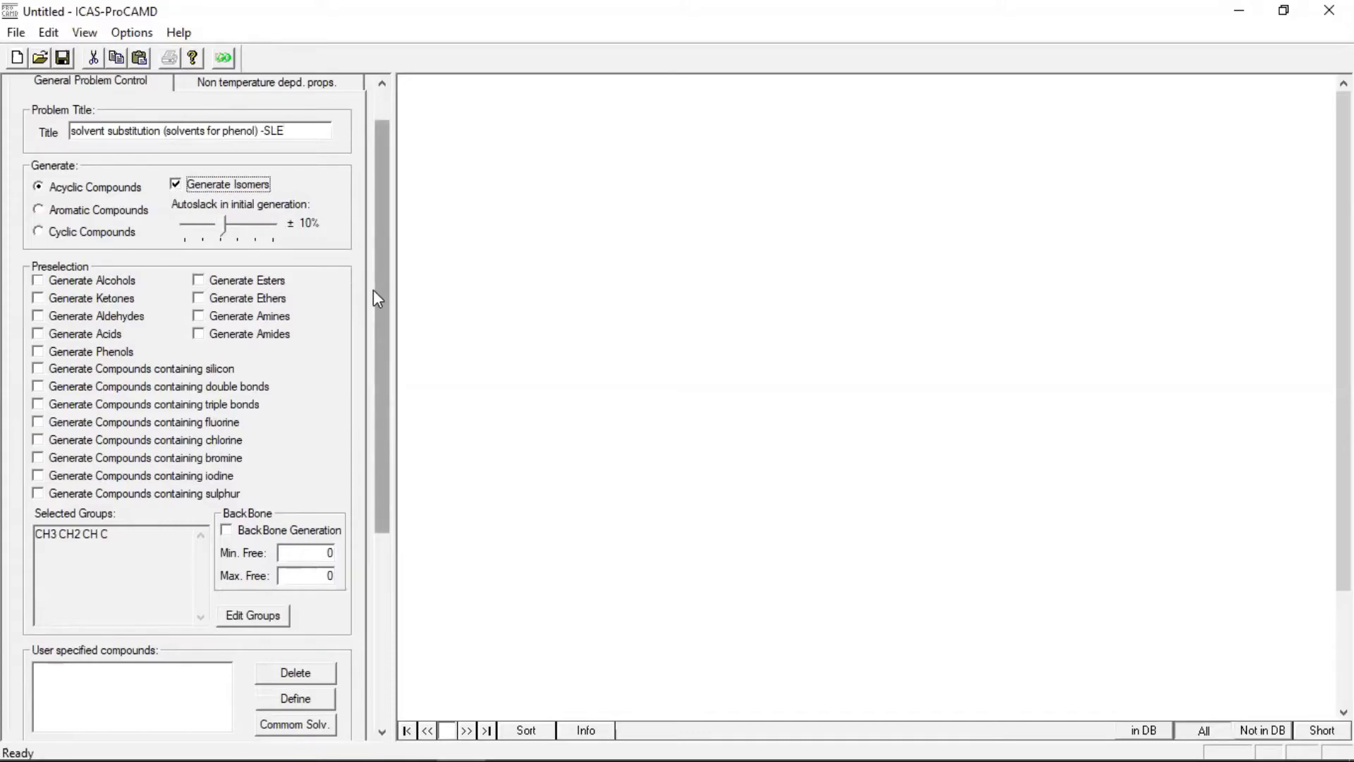
{"action": "scroll", "coordinate": [35, 218], "scroll_direction": "down", "scroll_amount": 1}
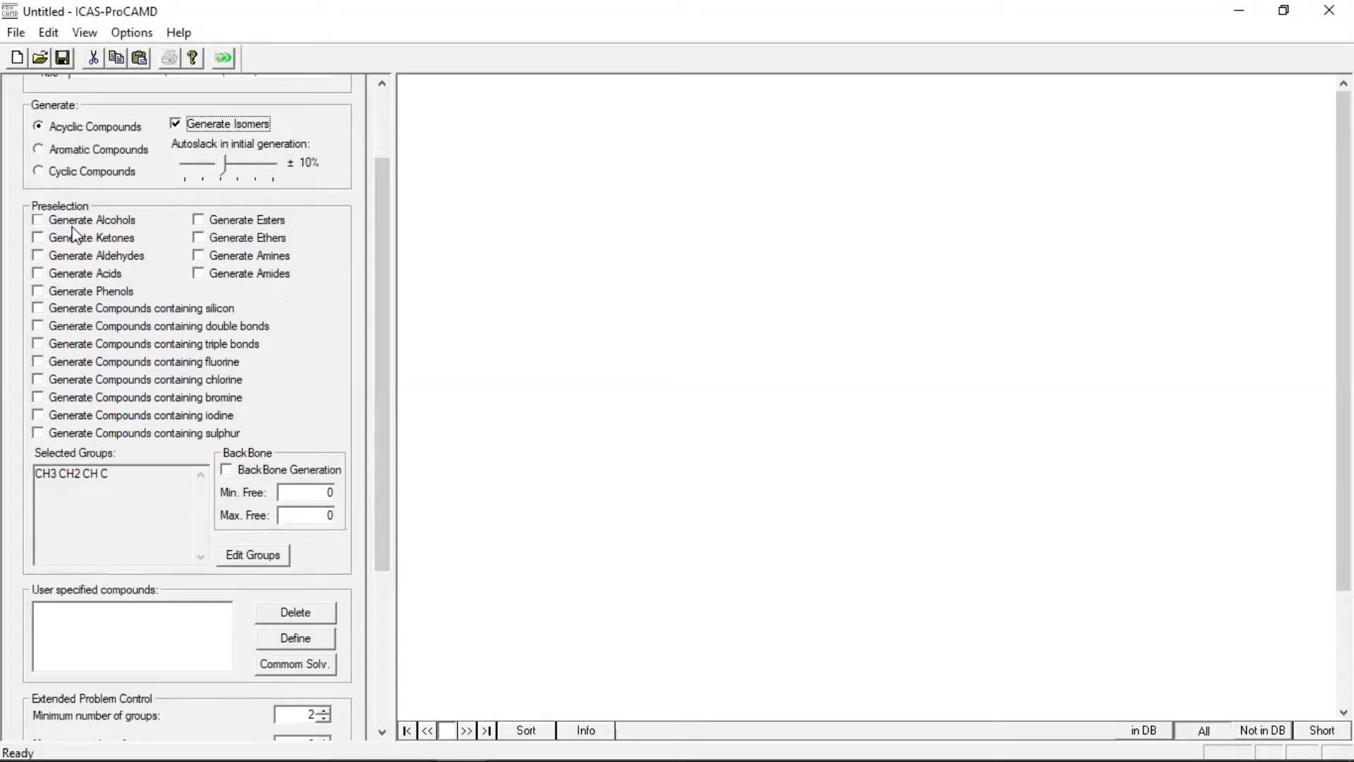
{"action": "left_click", "coordinate": [37, 220]}
{"action": "left_click", "coordinate": [37, 238]}
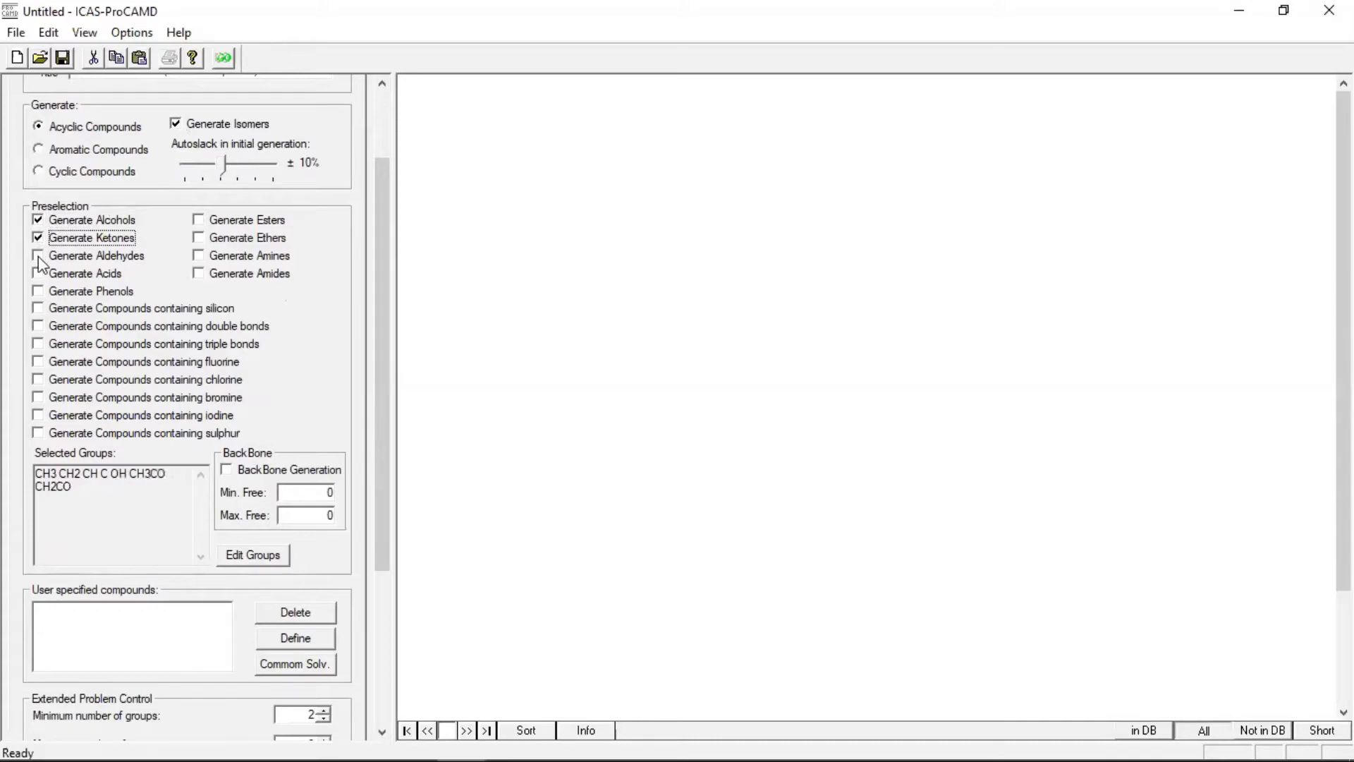
{"action": "left_click", "coordinate": [38, 255]}
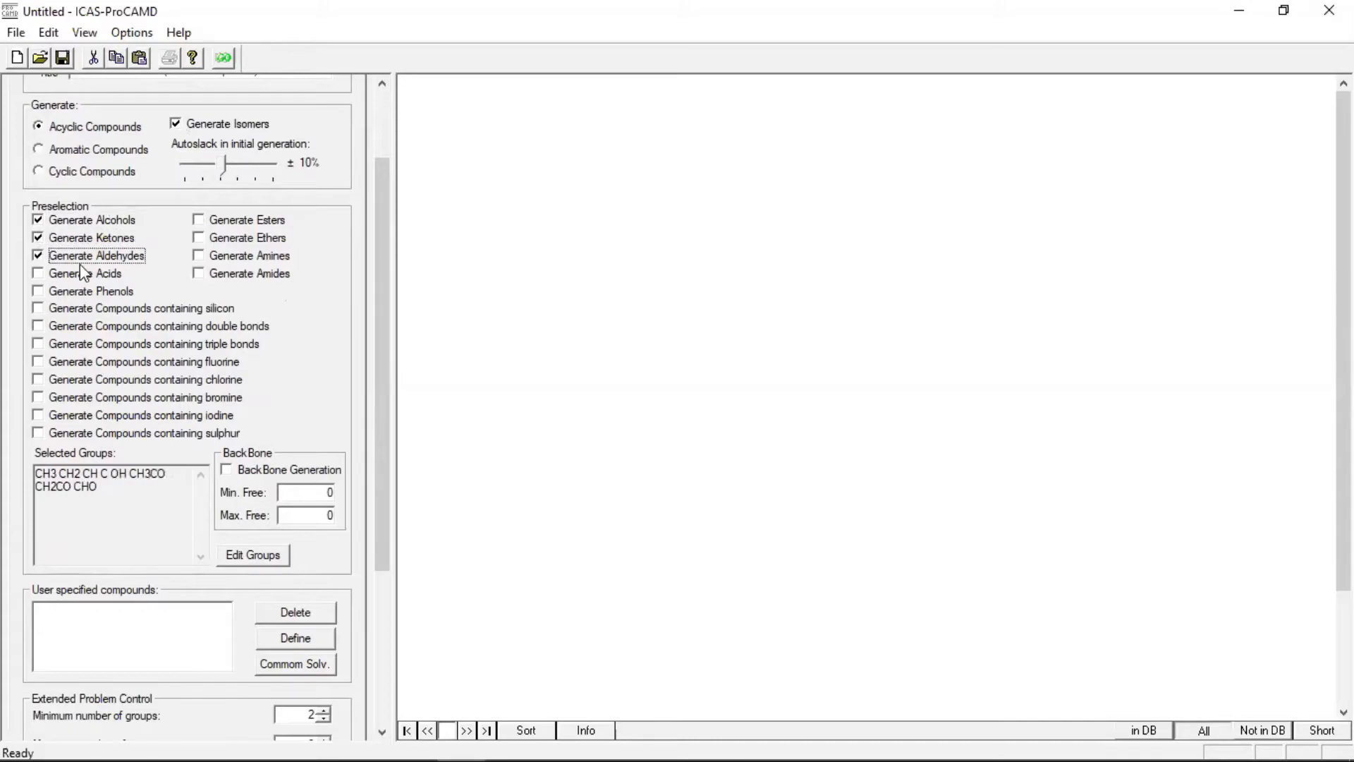
{"action": "left_click", "coordinate": [198, 238]}
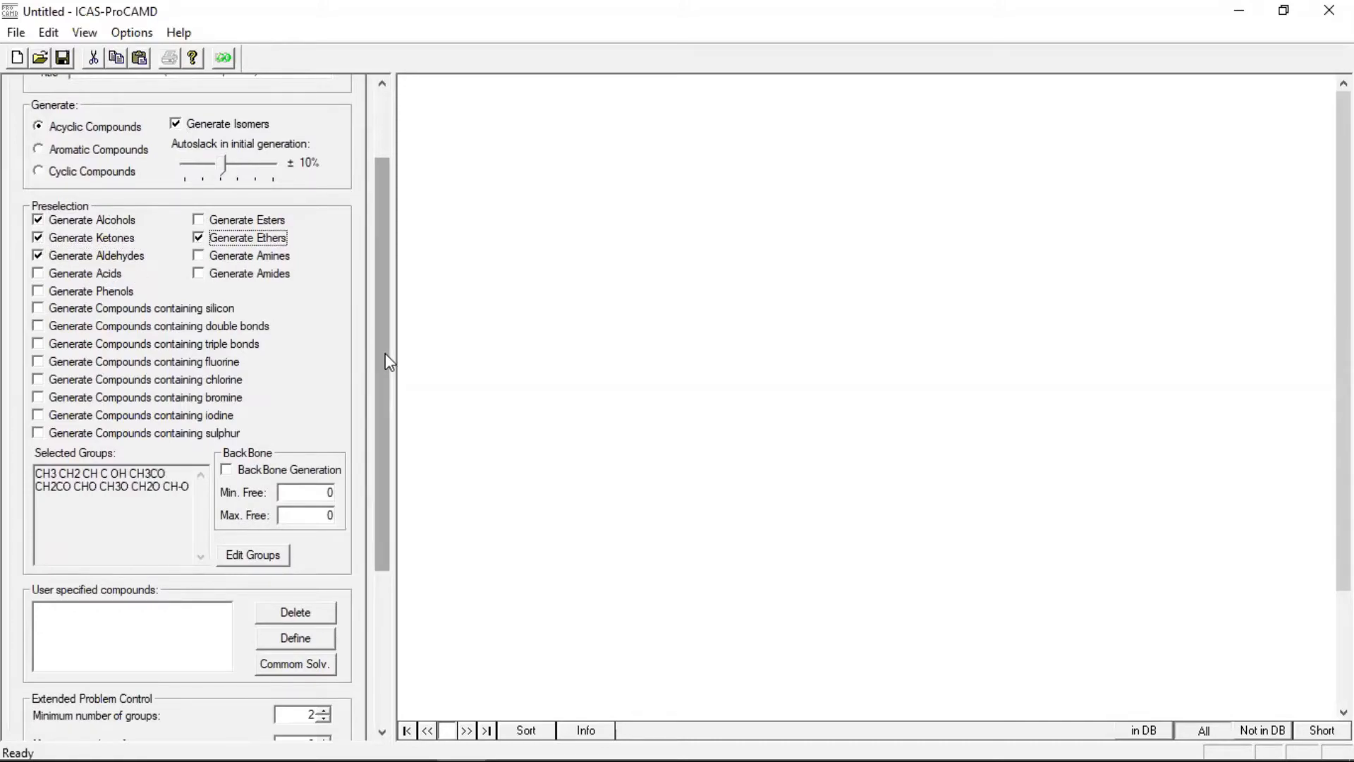
Add Normal Boiling Point, Normal Melting Point, Total Solubility Parameter and LogP (Octanol/Water) as non-temperature-dependent property constraints
{"action": "scroll", "coordinate": [385, 353], "scroll_direction": "up", "scroll_amount": 3}
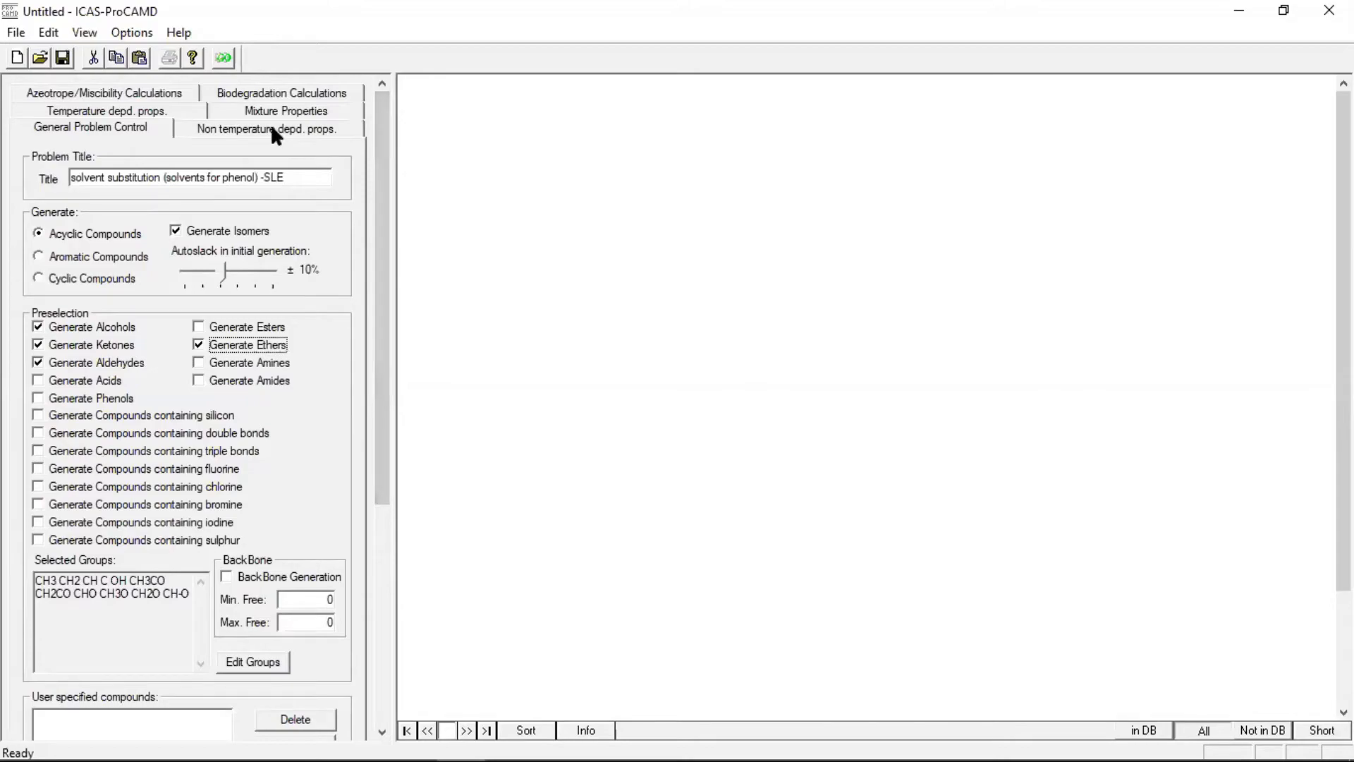
{"action": "left_click", "coordinate": [275, 133]}
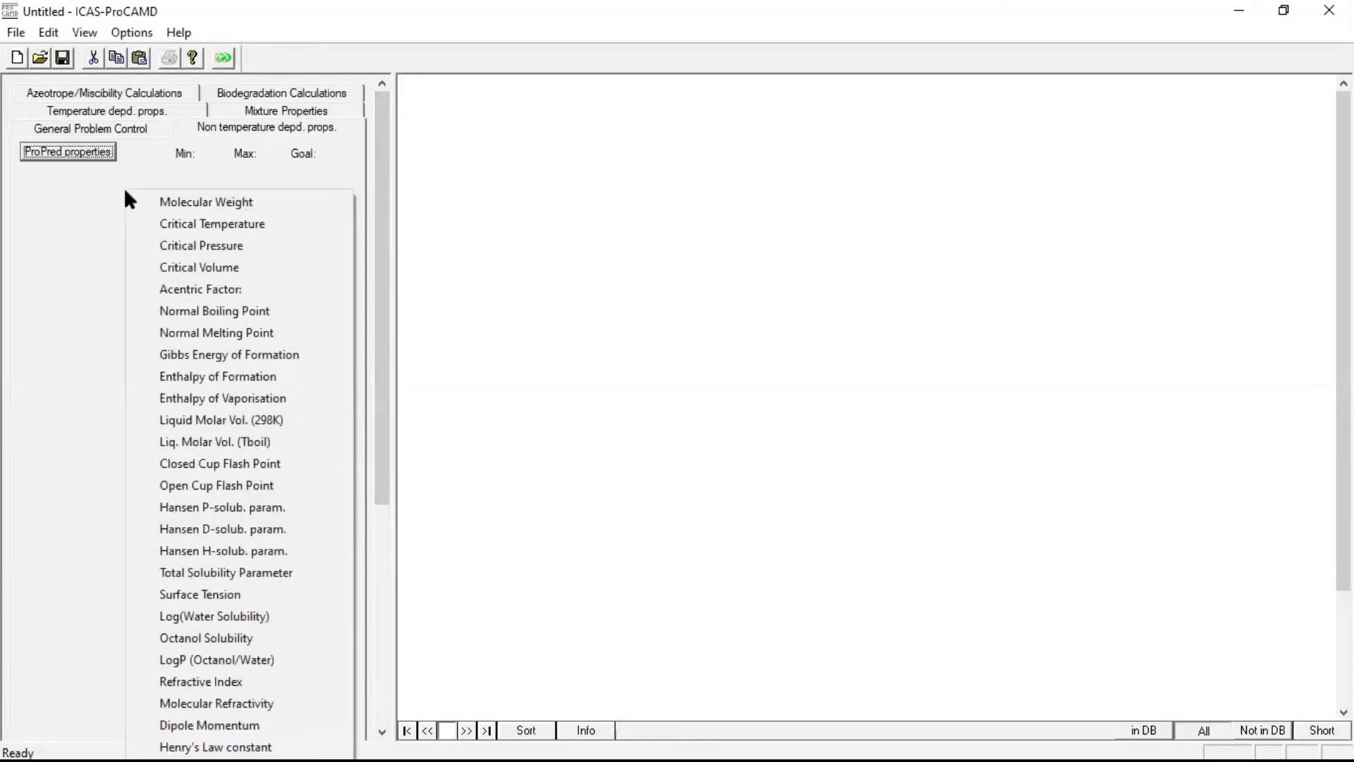
{"action": "left_click", "coordinate": [149, 313]}
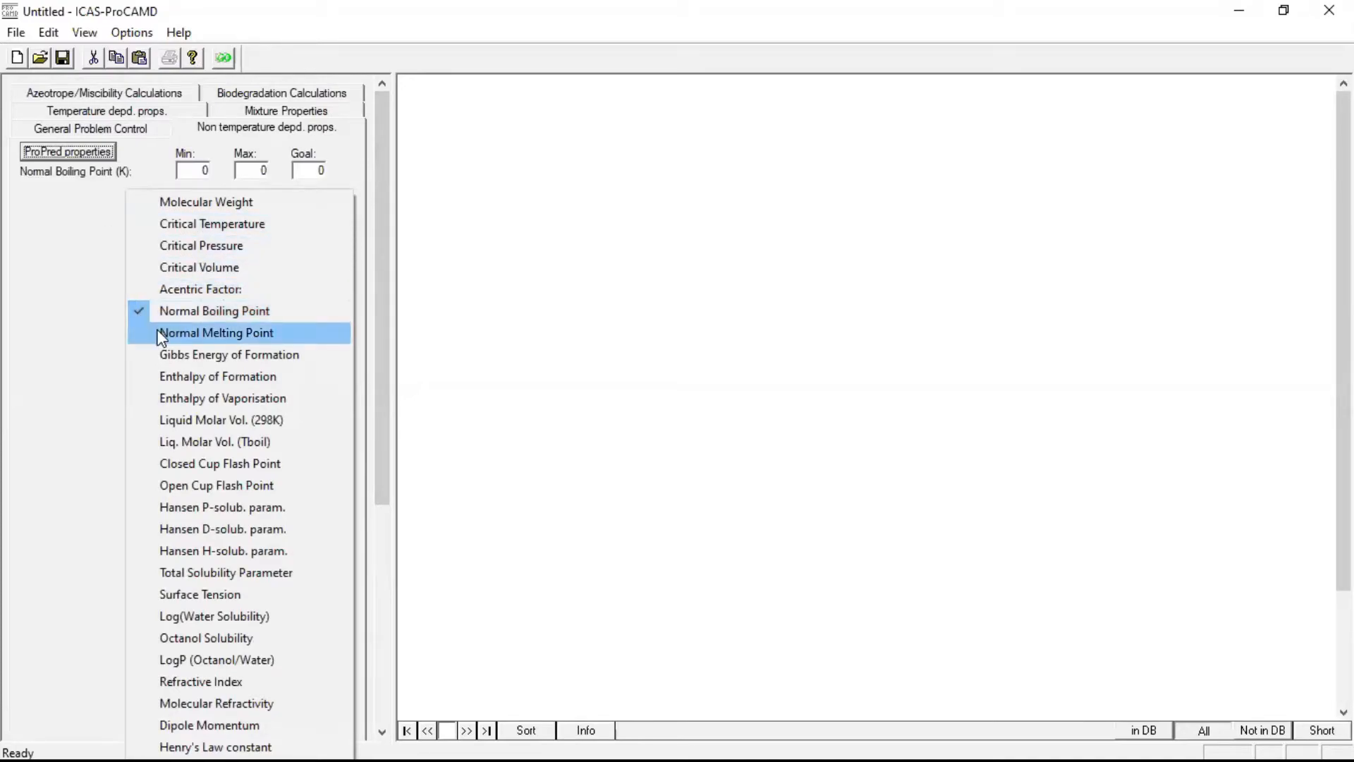
{"action": "left_click", "coordinate": [157, 333]}
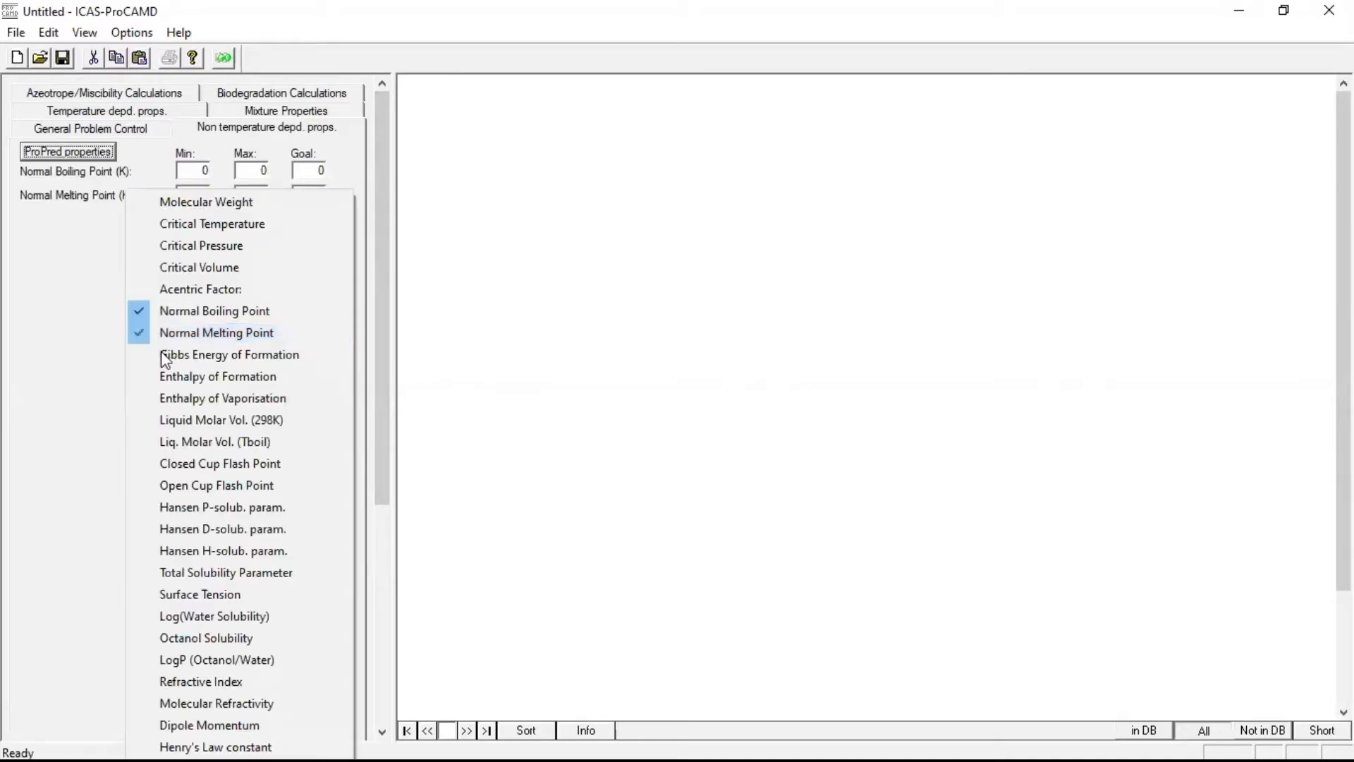
{"action": "left_click", "coordinate": [155, 574]}
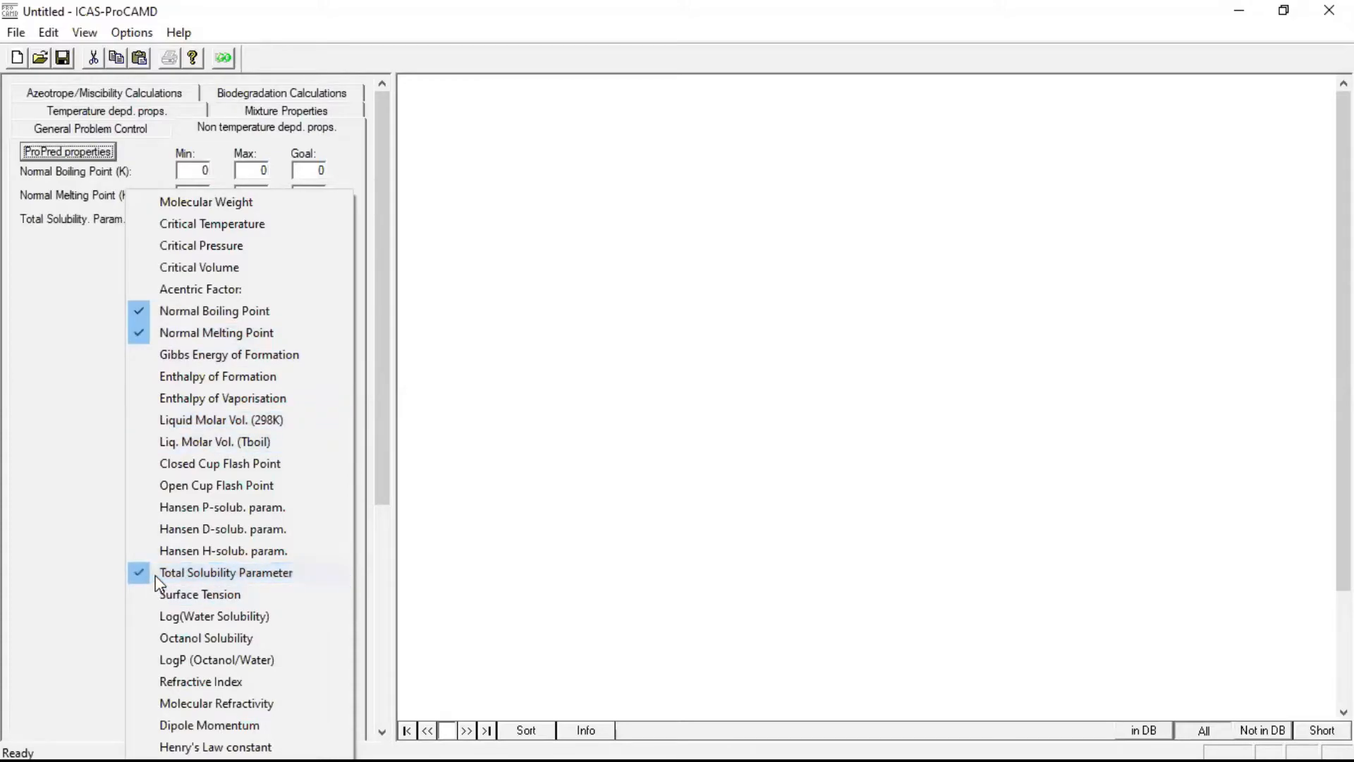
{"action": "left_click", "coordinate": [153, 661]}
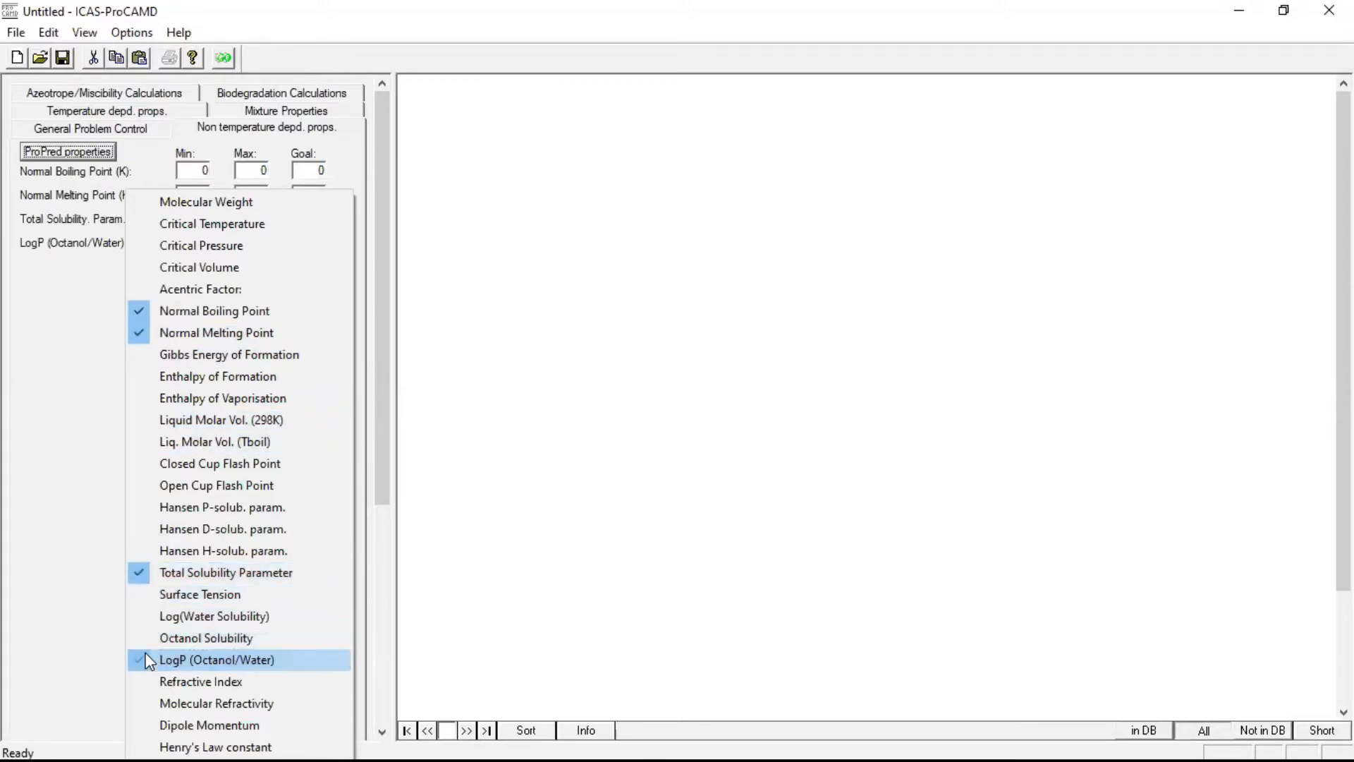
{"action": "left_click", "coordinate": [97, 438]}
Set the normal boiling point constraint to a minimum of 323 K, a maximum of 373 K and a goal of 353.2 K
{"action": "double_click", "coordinate": [194, 173]}
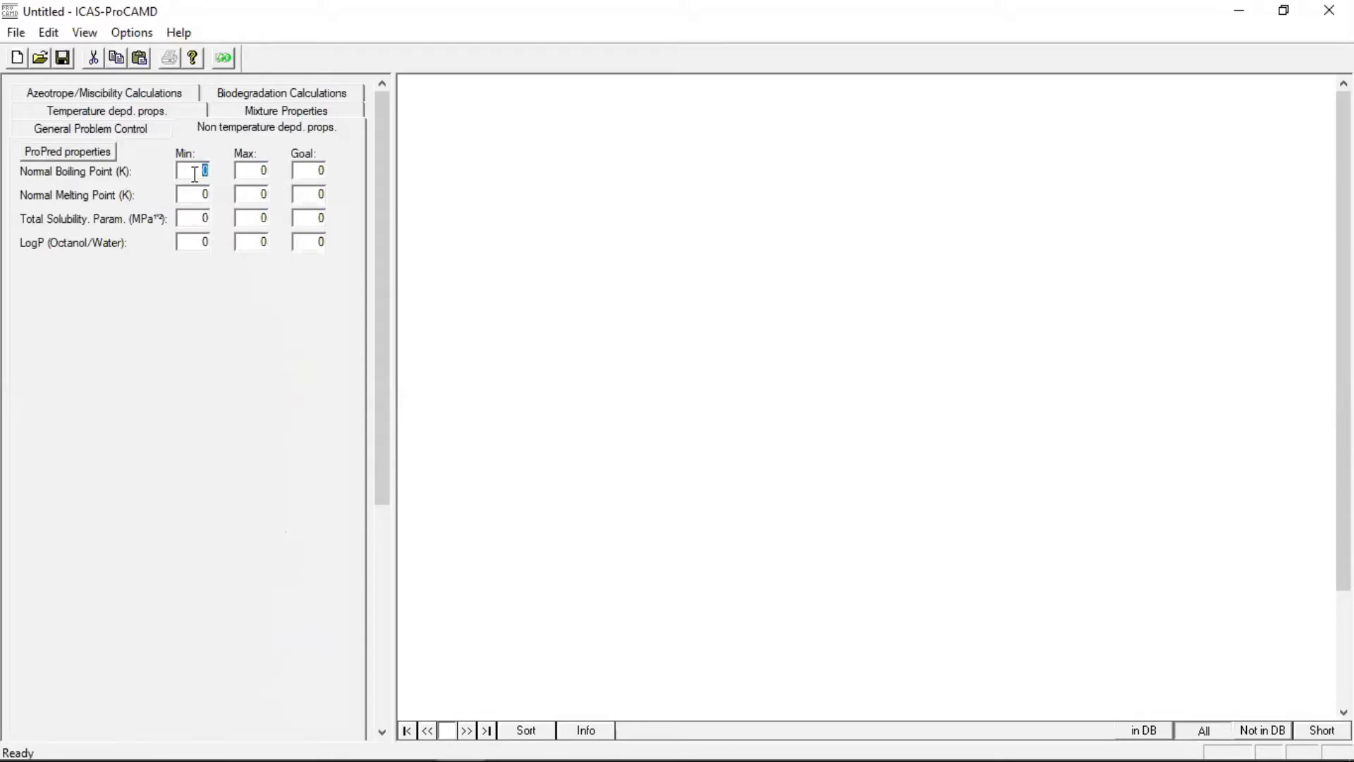
{"action": "type", "text": "323"}
{"action": "double_click", "coordinate": [263, 172]}
{"action": "type", "text": "373"}
{"action": "double_click", "coordinate": [316, 171]}
{"action": "type", "text": "353.2"}
Set the maximum normal melting point to 314 K
{"action": "double_click", "coordinate": [193, 194]}
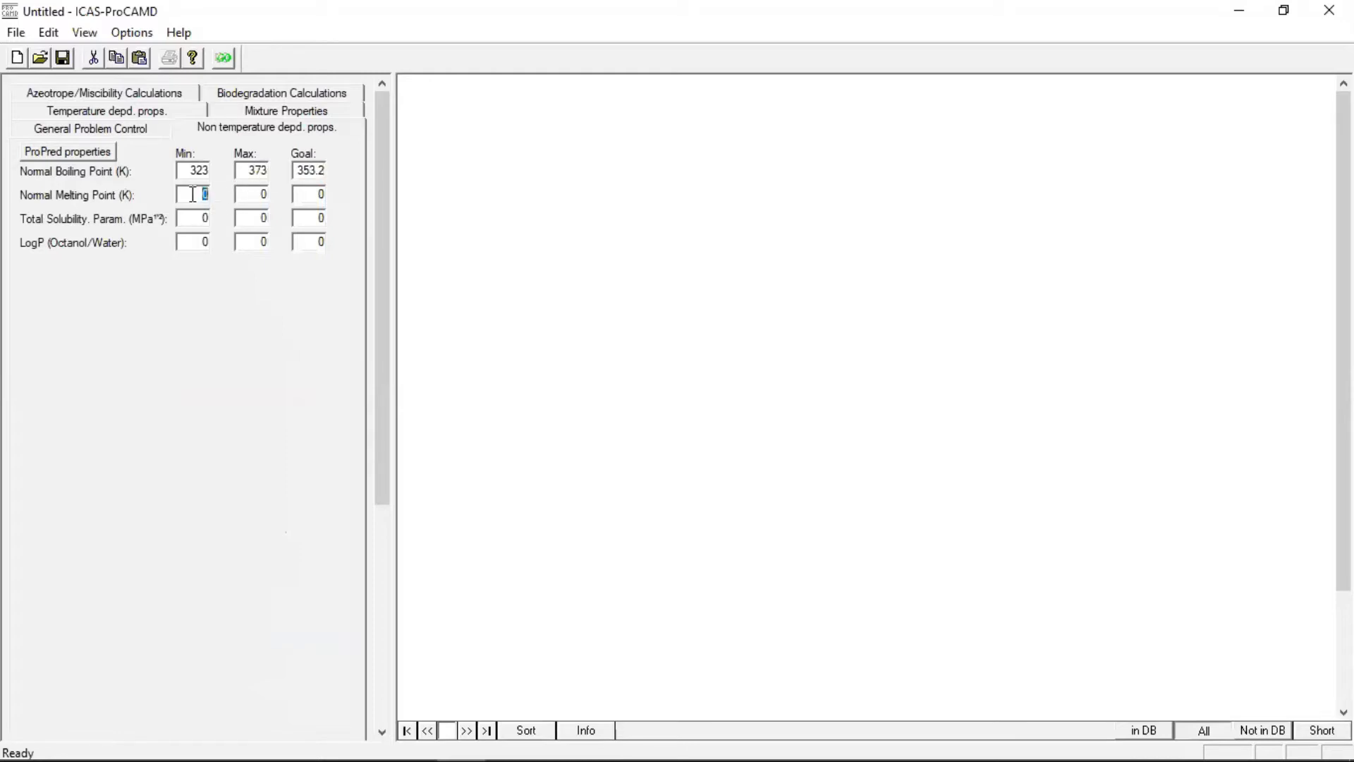
{"action": "double_click", "coordinate": [244, 194]}
{"action": "type", "text": "314"}
Set the total solubility parameter constraint to a minimum of 22, a maximum of 26 and a goal of 24.6
{"action": "double_click", "coordinate": [200, 218]}
{"action": "type", "text": "22"}
{"action": "double_click", "coordinate": [259, 219]}
{"action": "type", "text": "2624.6"}
Set the LogP (Octanol/Water) constraint to a minimum of 1.5, a maximum of 2 and a goal of 2.13
{"action": "double_click", "coordinate": [193, 242]}
{"action": "type", "text": "1.5"}
{"action": "double_click", "coordinate": [252, 236]}
{"action": "type", "text": "2"}
{"action": "double_click", "coordinate": [315, 241]}
{"action": "type", "text": "2.13"}
Disable the maximum and goal values of the normal boiling point constraint
{"action": "right_click", "coordinate": [88, 172]}
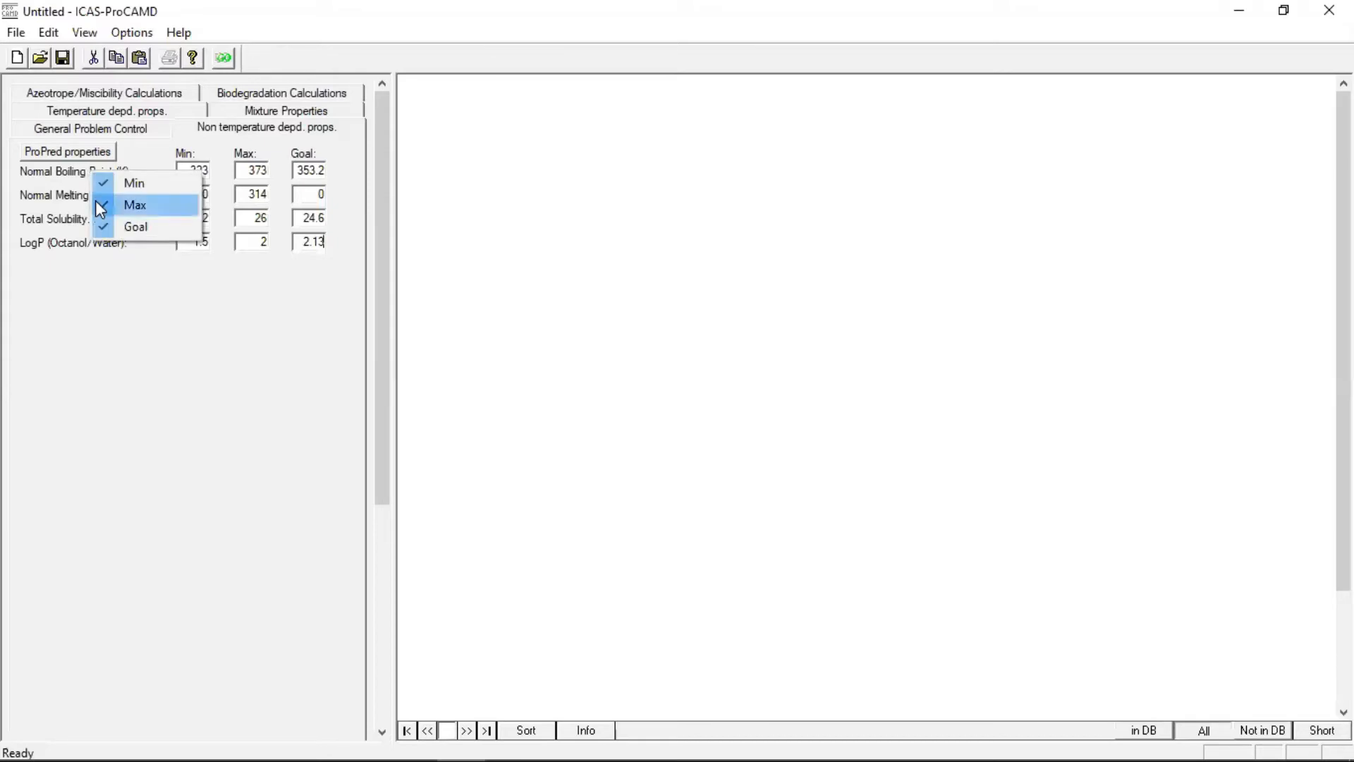
{"action": "left_click", "coordinate": [95, 203]}
{"action": "right_click", "coordinate": [96, 200]}
{"action": "left_click", "coordinate": [102, 224]}
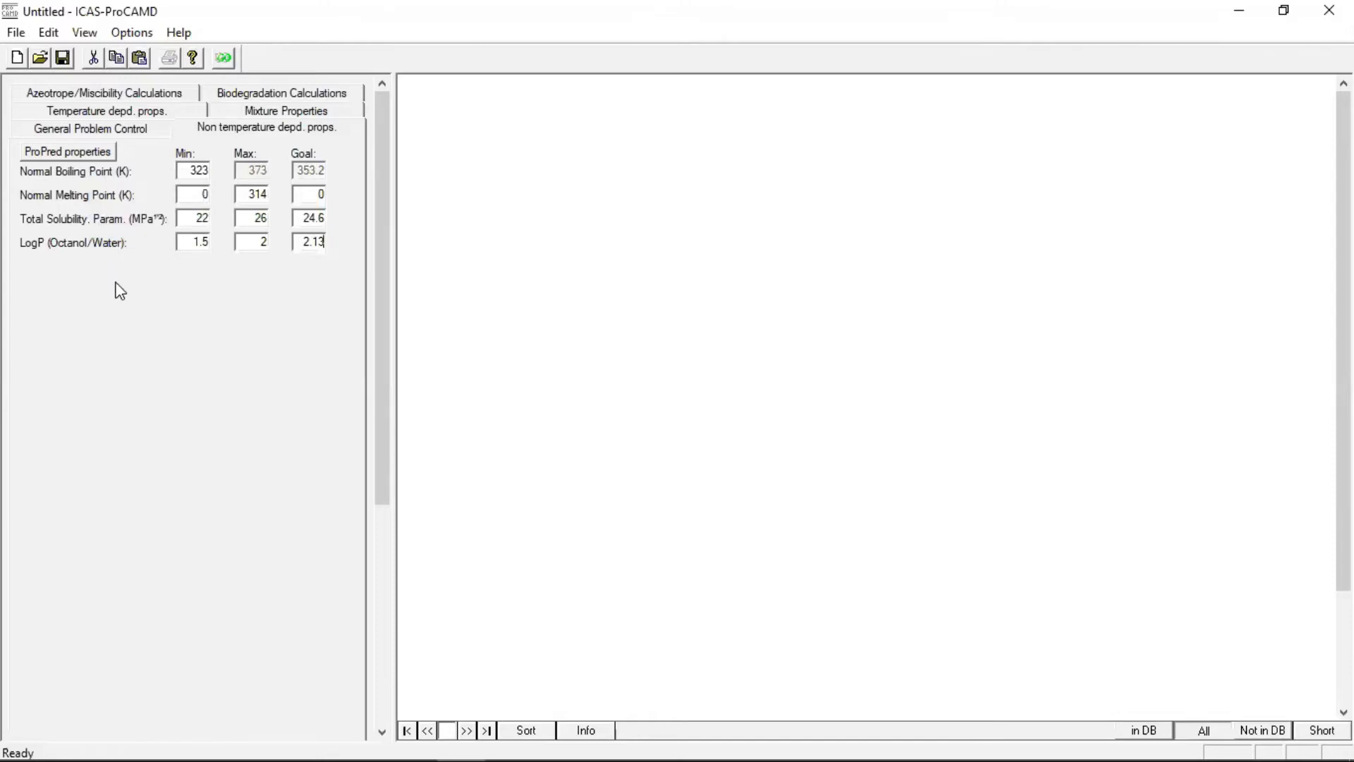
Disable the minimum and goal values of the normal melting point constraint, keeping only its maximum active
{"action": "right_click", "coordinate": [90, 192]}
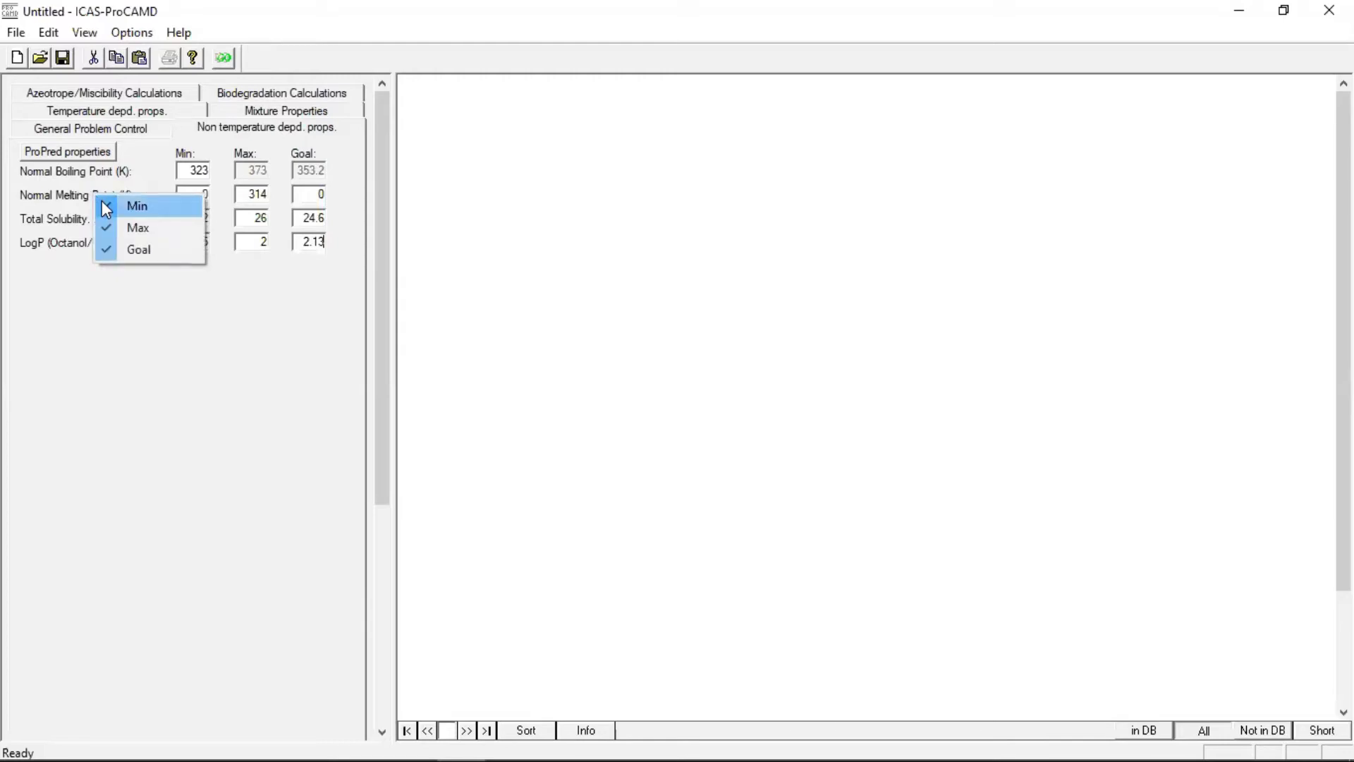
{"action": "left_click", "coordinate": [101, 200]}
{"action": "right_click", "coordinate": [99, 196]}
{"action": "left_click", "coordinate": [107, 249]}
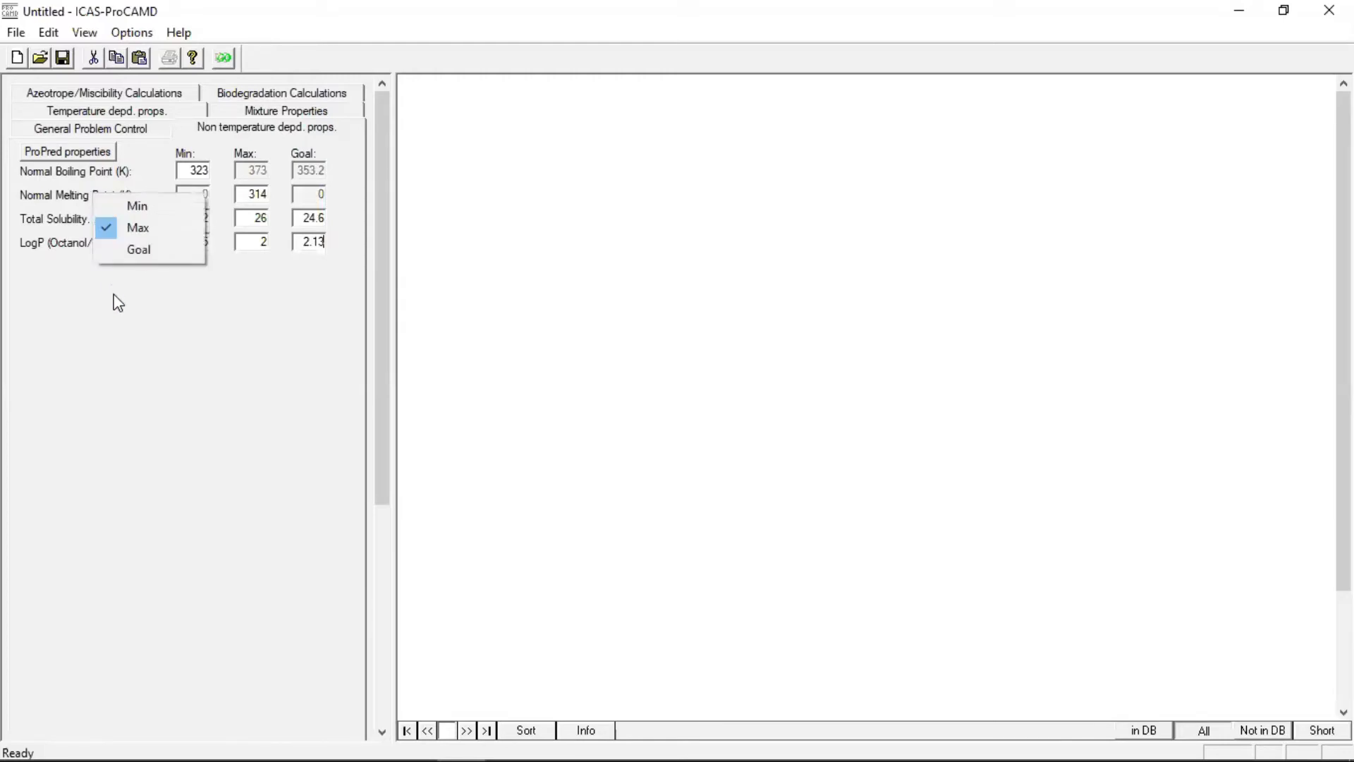
{"action": "left_click", "coordinate": [113, 294]}
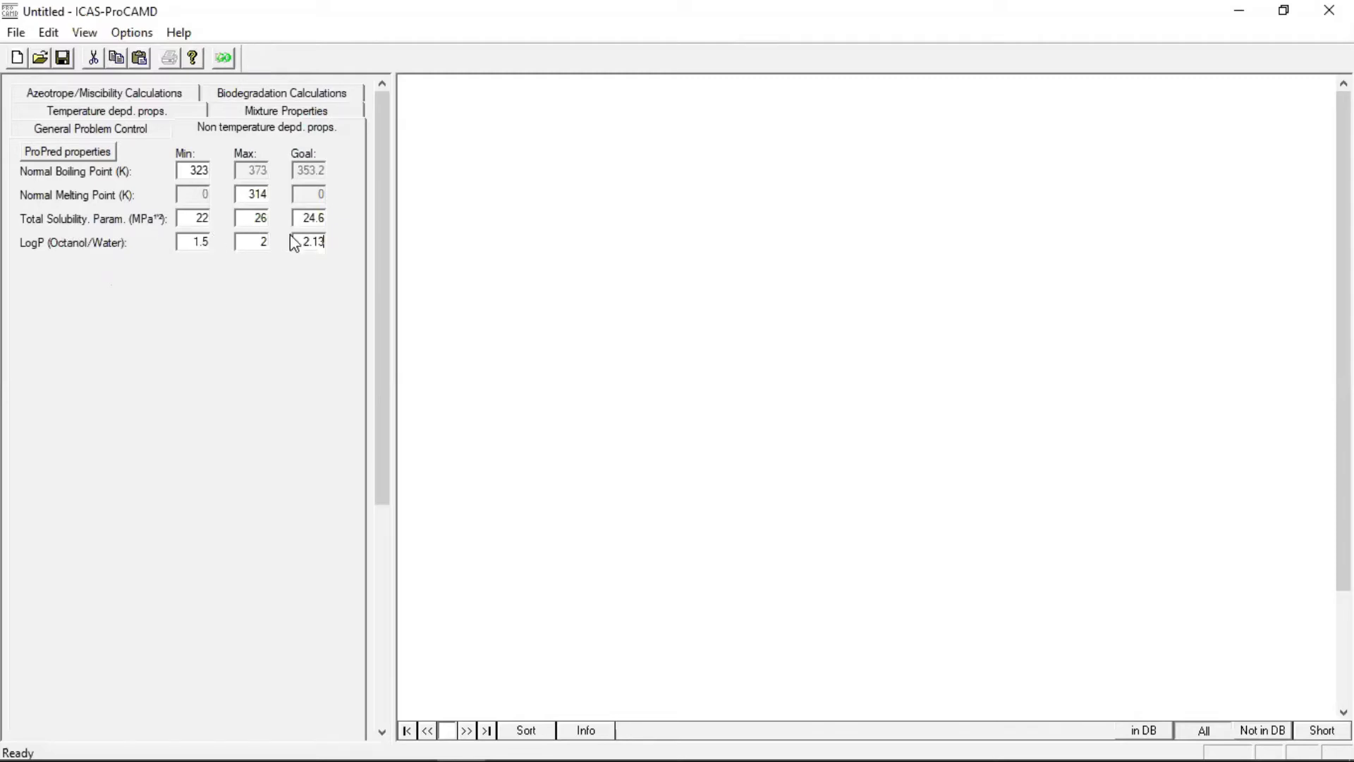
Disable the goal value of the total solubility parameter constraint
{"action": "right_click", "coordinate": [112, 223]}
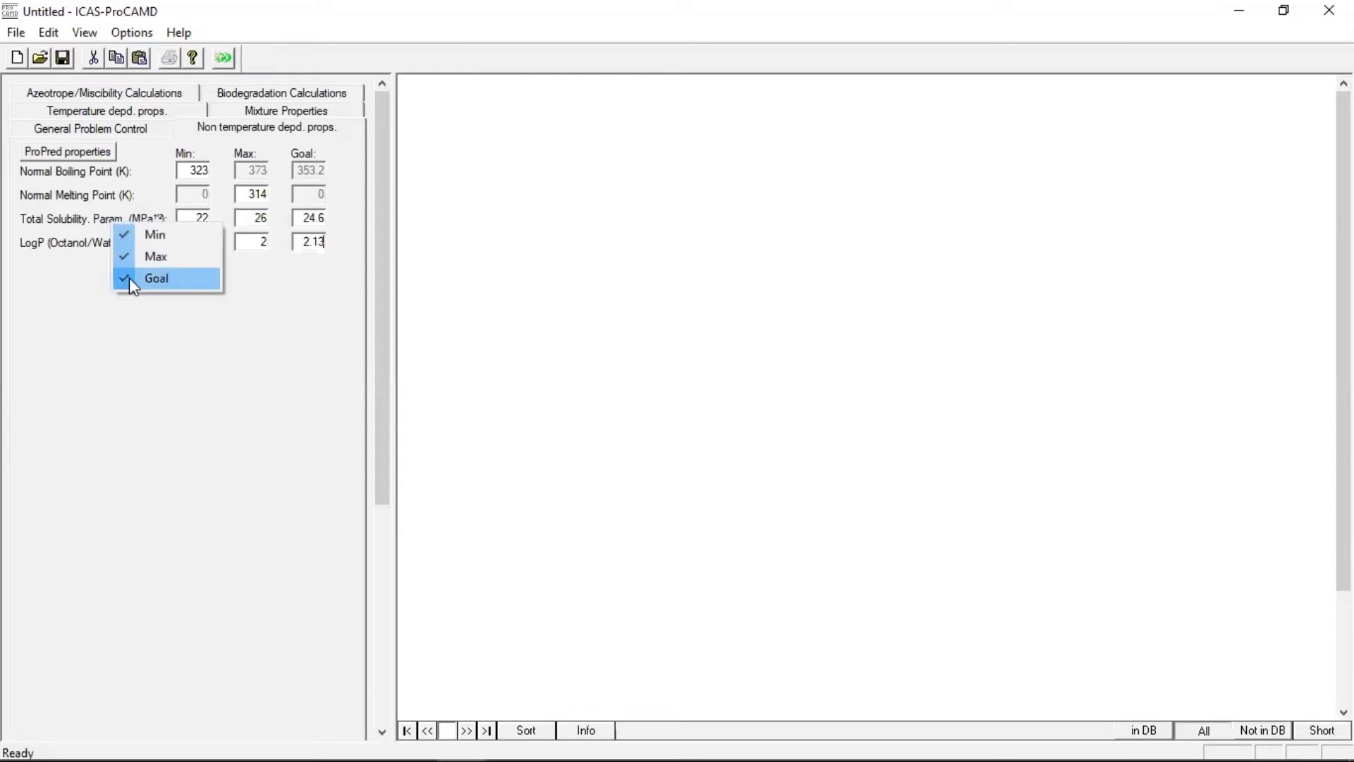
{"action": "left_click", "coordinate": [129, 277]}
{"action": "right_click", "coordinate": [112, 223]}
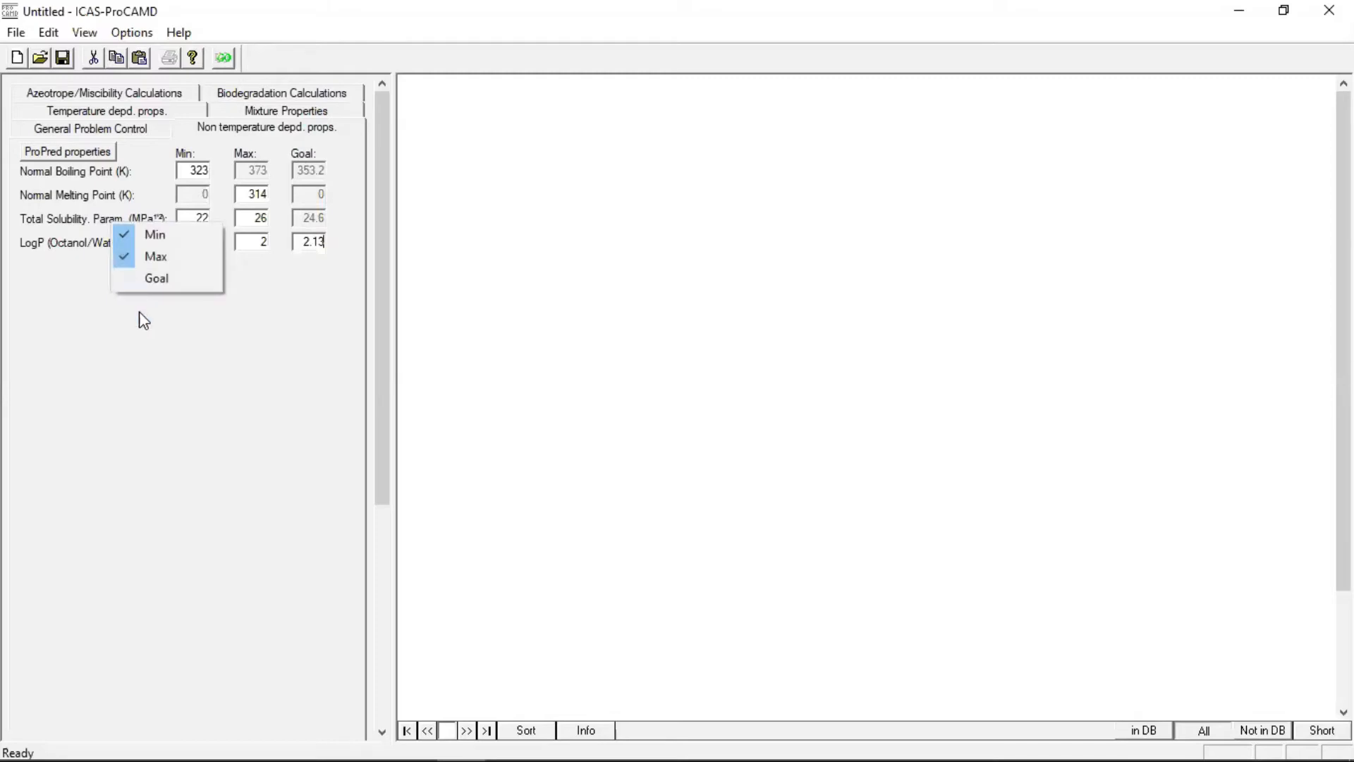
{"action": "left_click", "coordinate": [191, 341]}
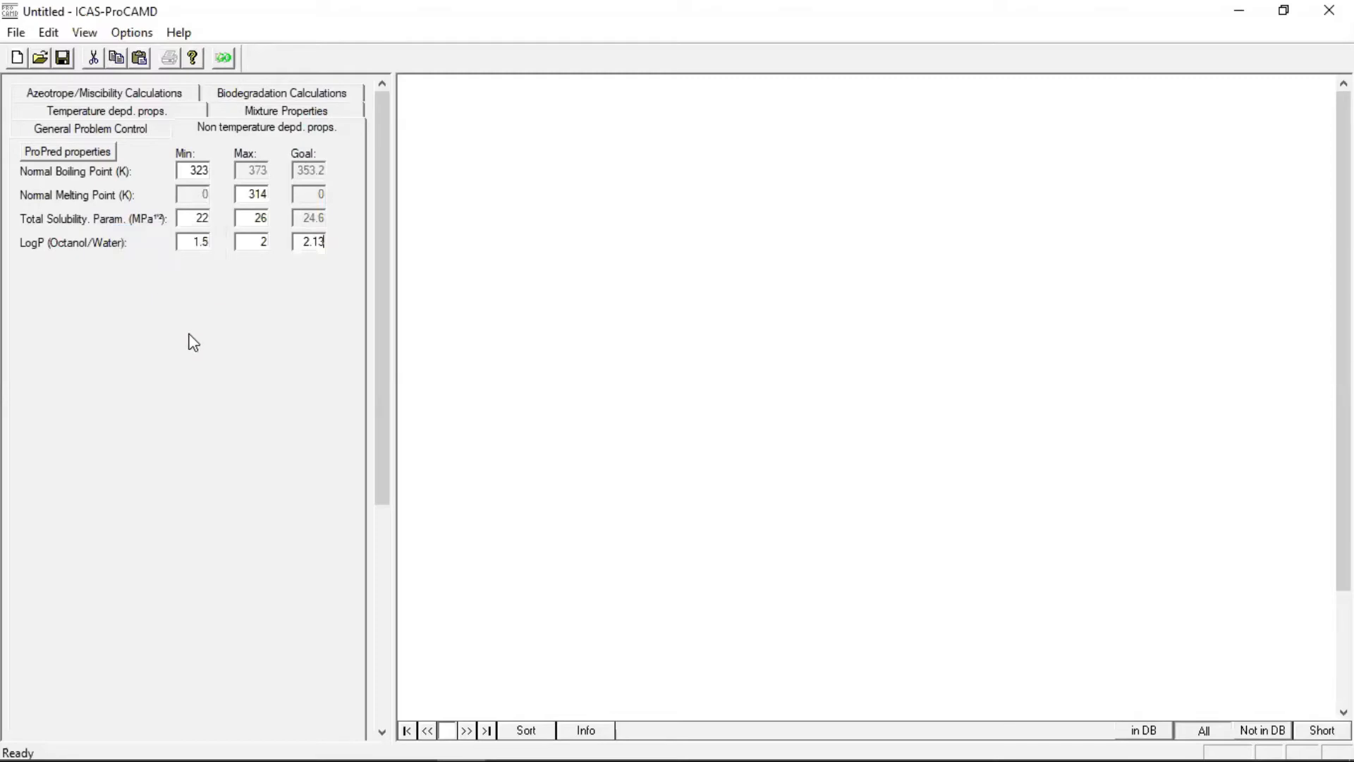
Disable the minimum, maximum and goal values of the LogP (Octanol/Water) constraint
{"action": "right_click", "coordinate": [97, 248]}
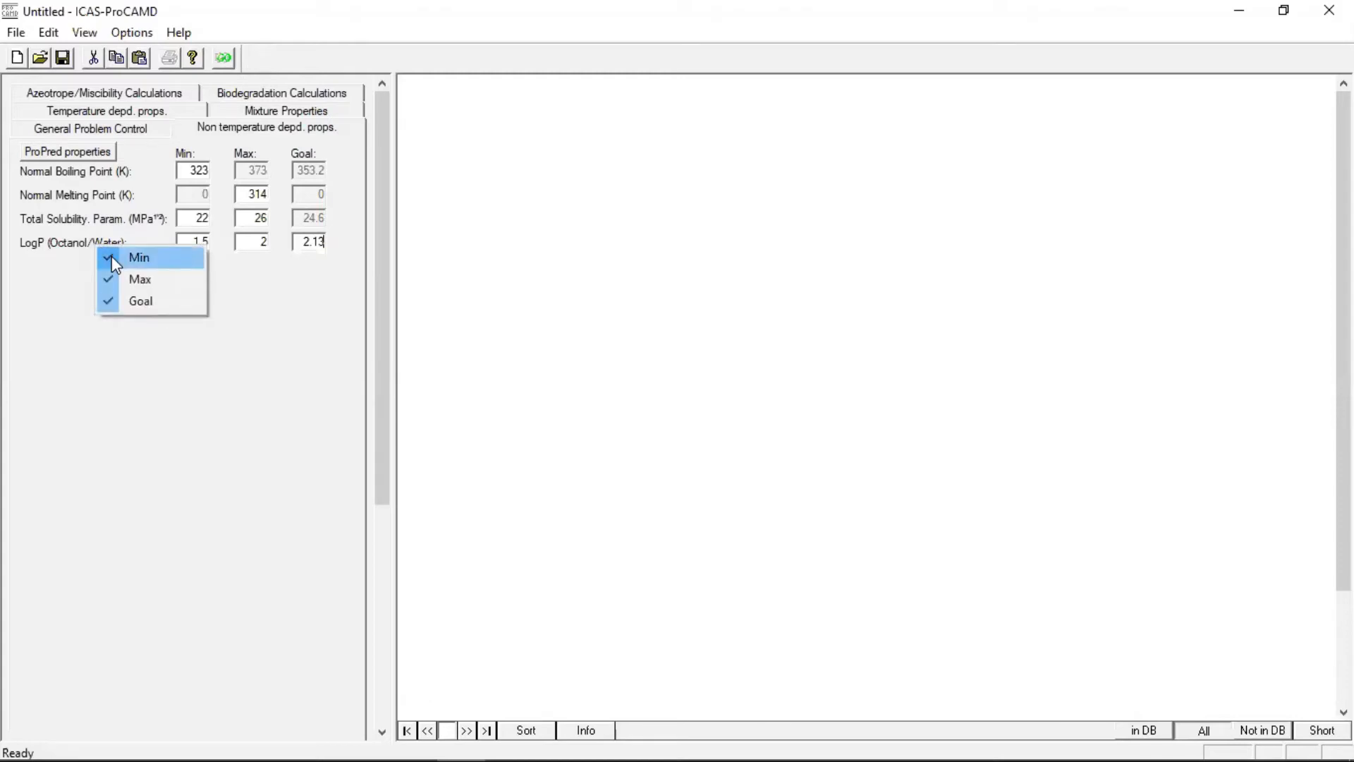
{"action": "left_click", "coordinate": [112, 257]}
{"action": "right_click", "coordinate": [119, 275]}
{"action": "left_click", "coordinate": [121, 279]}
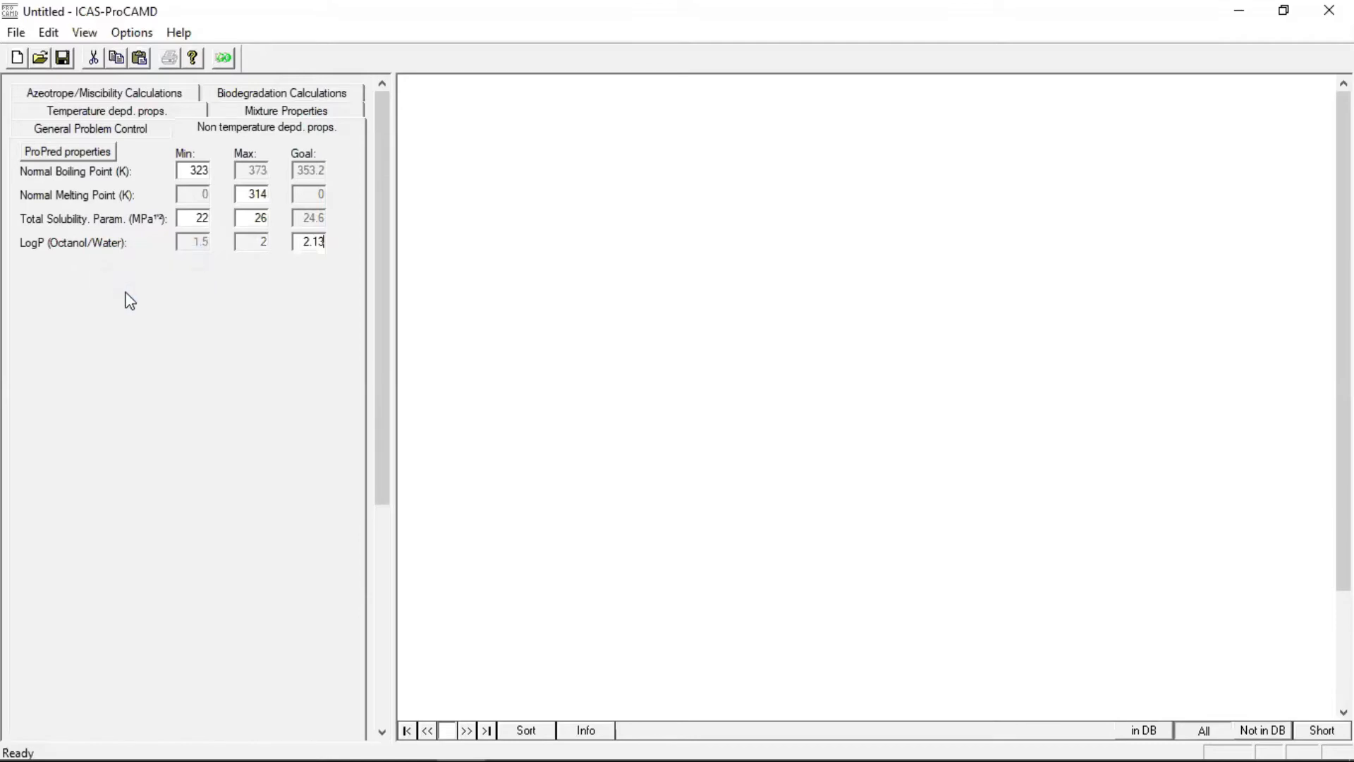
{"action": "right_click", "coordinate": [128, 303]}
{"action": "left_click", "coordinate": [129, 306]}
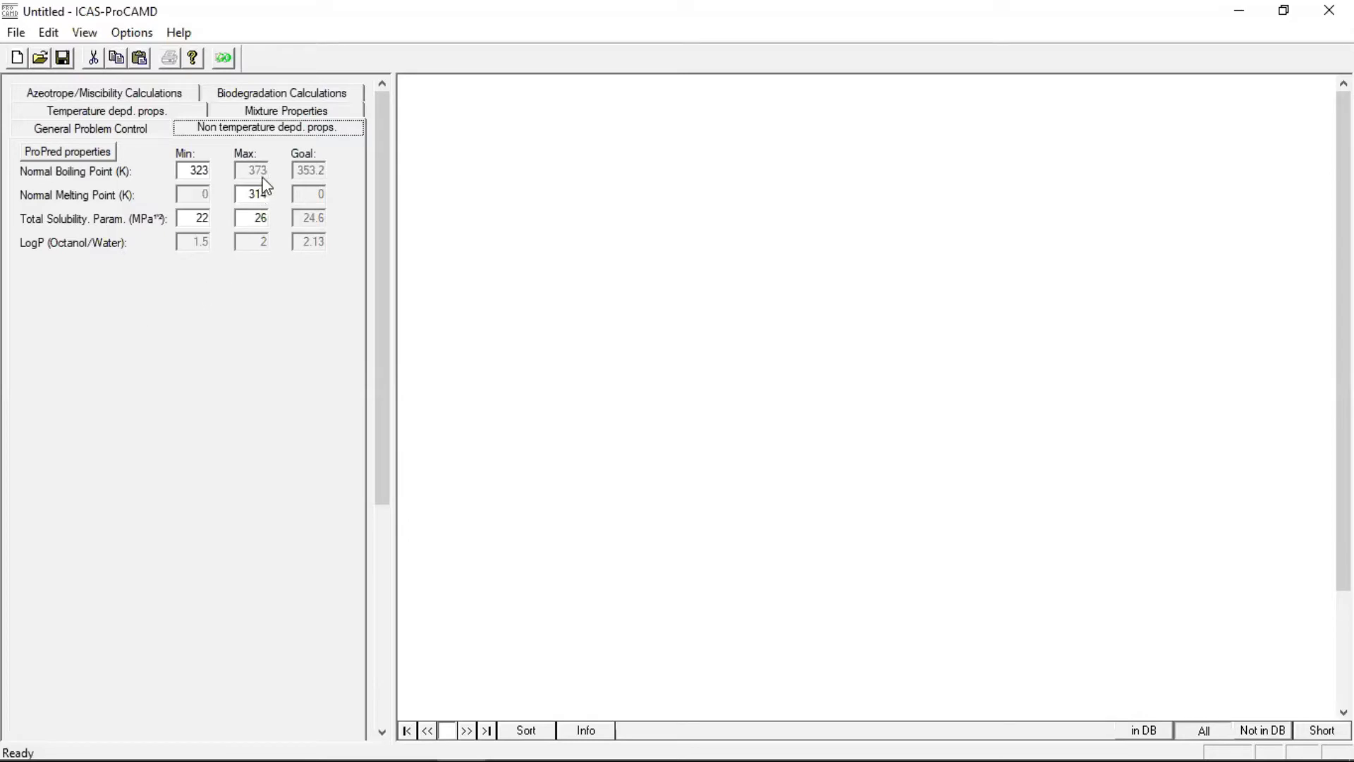
Enable mixture calculations with the UNIMOD - Modified UNIFAC model and LLE as the calculation type
{"action": "left_click", "coordinate": [249, 111]}
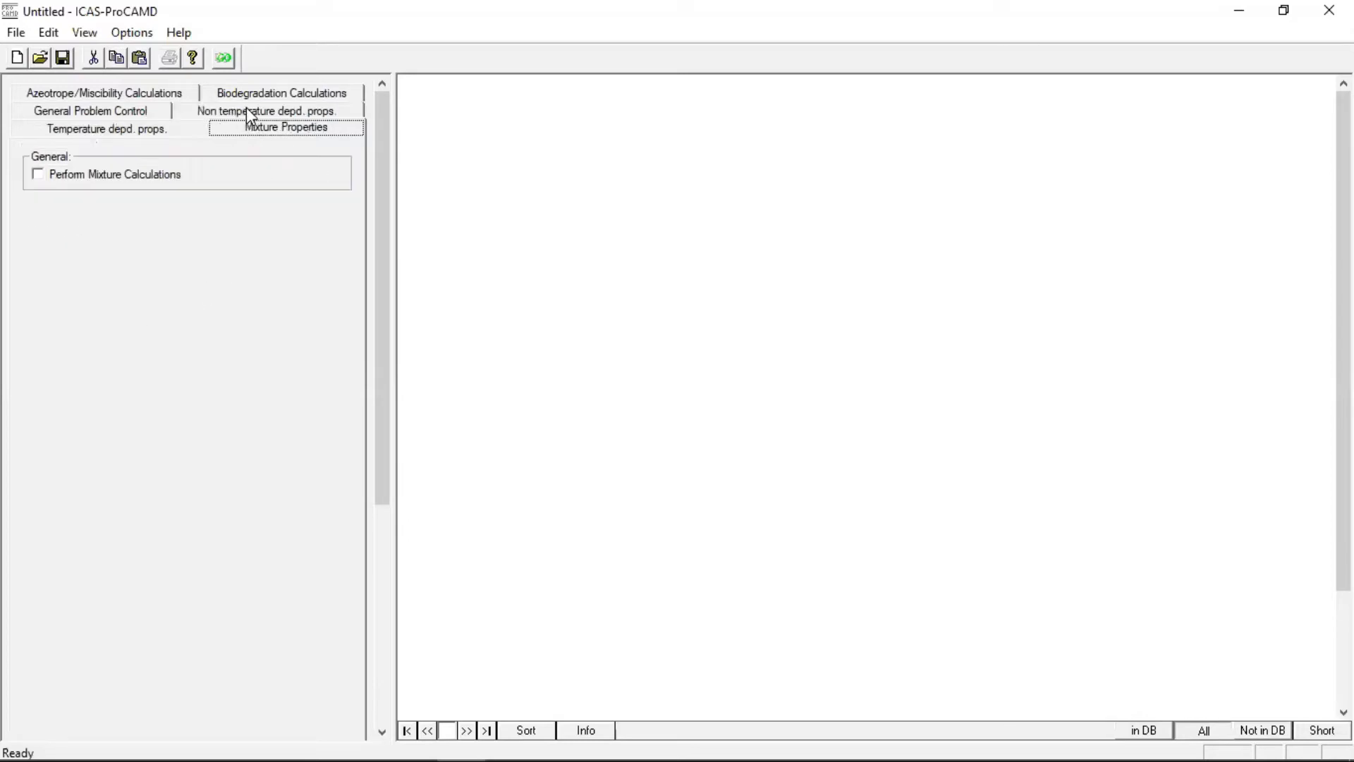
{"action": "left_click", "coordinate": [37, 177]}
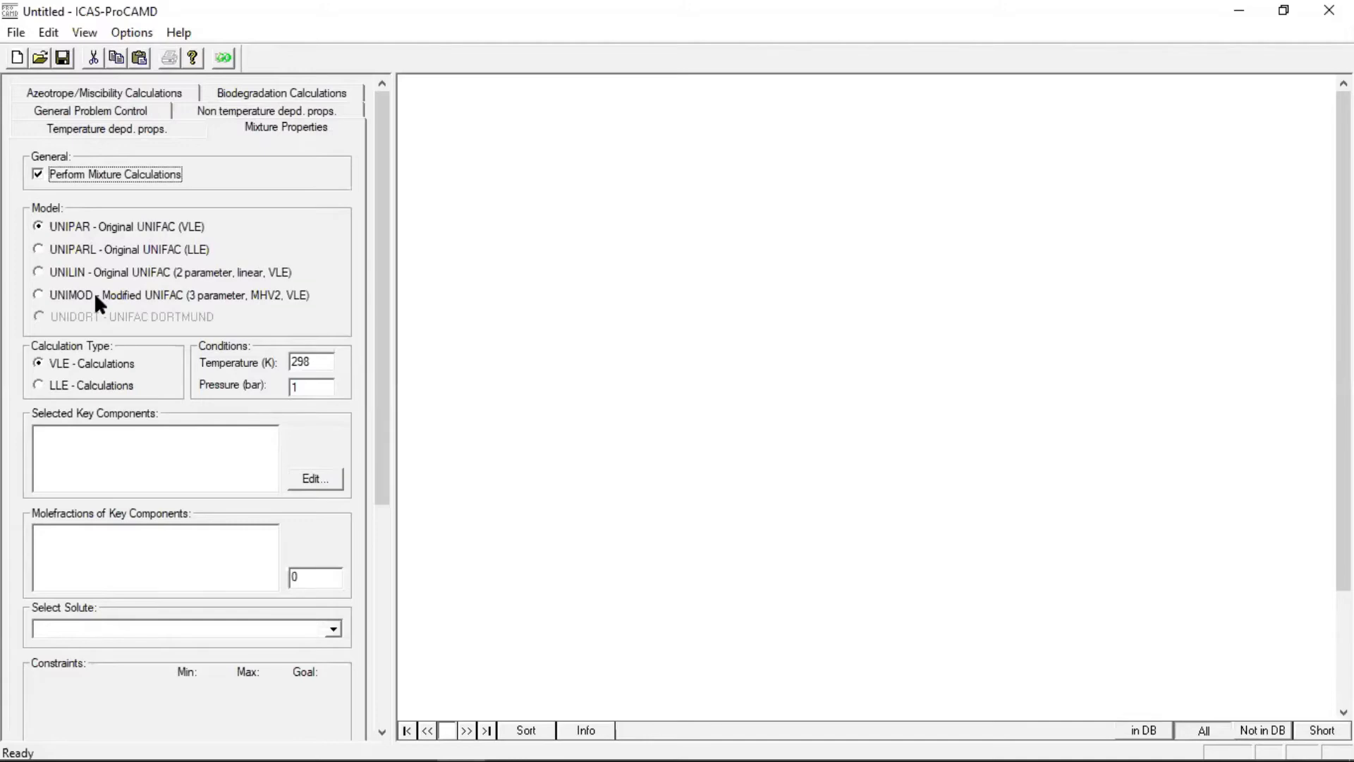
{"action": "left_click", "coordinate": [39, 295]}
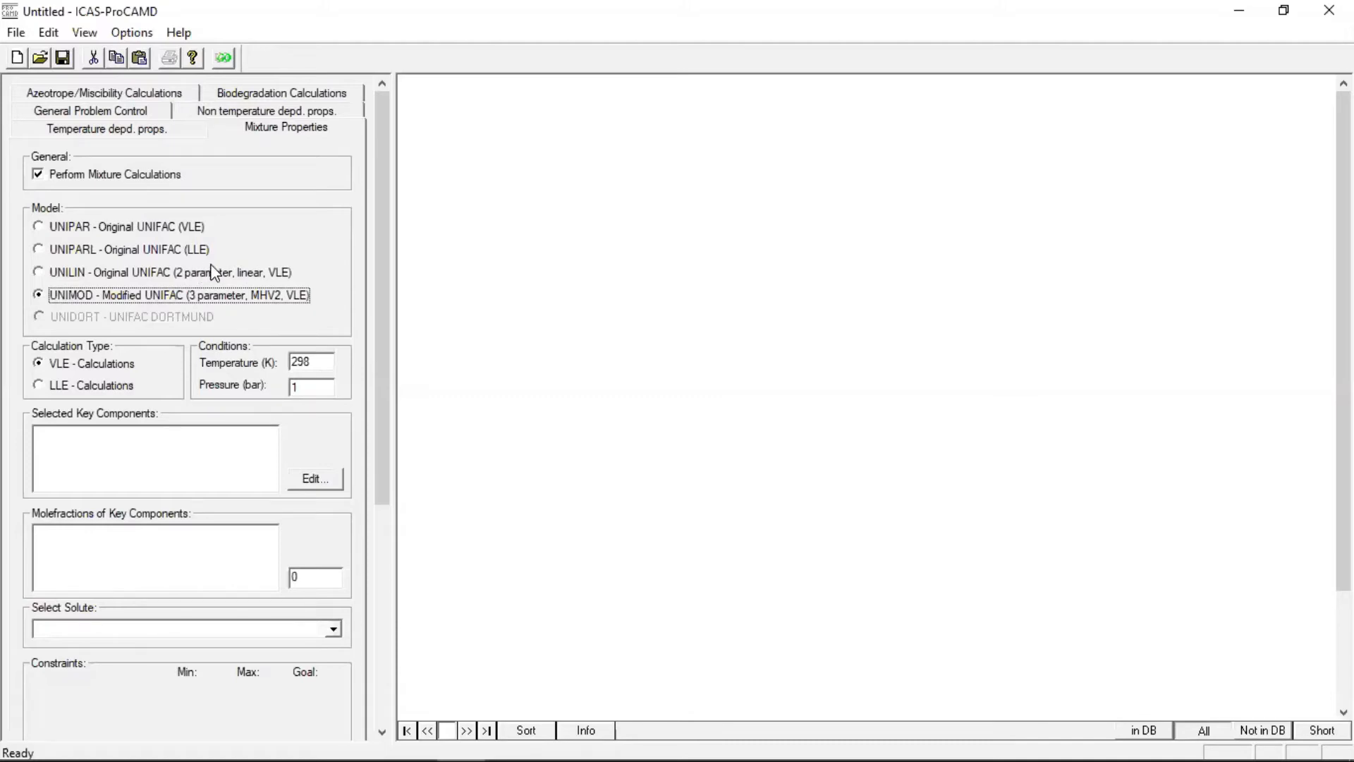
{"action": "left_click", "coordinate": [77, 387]}
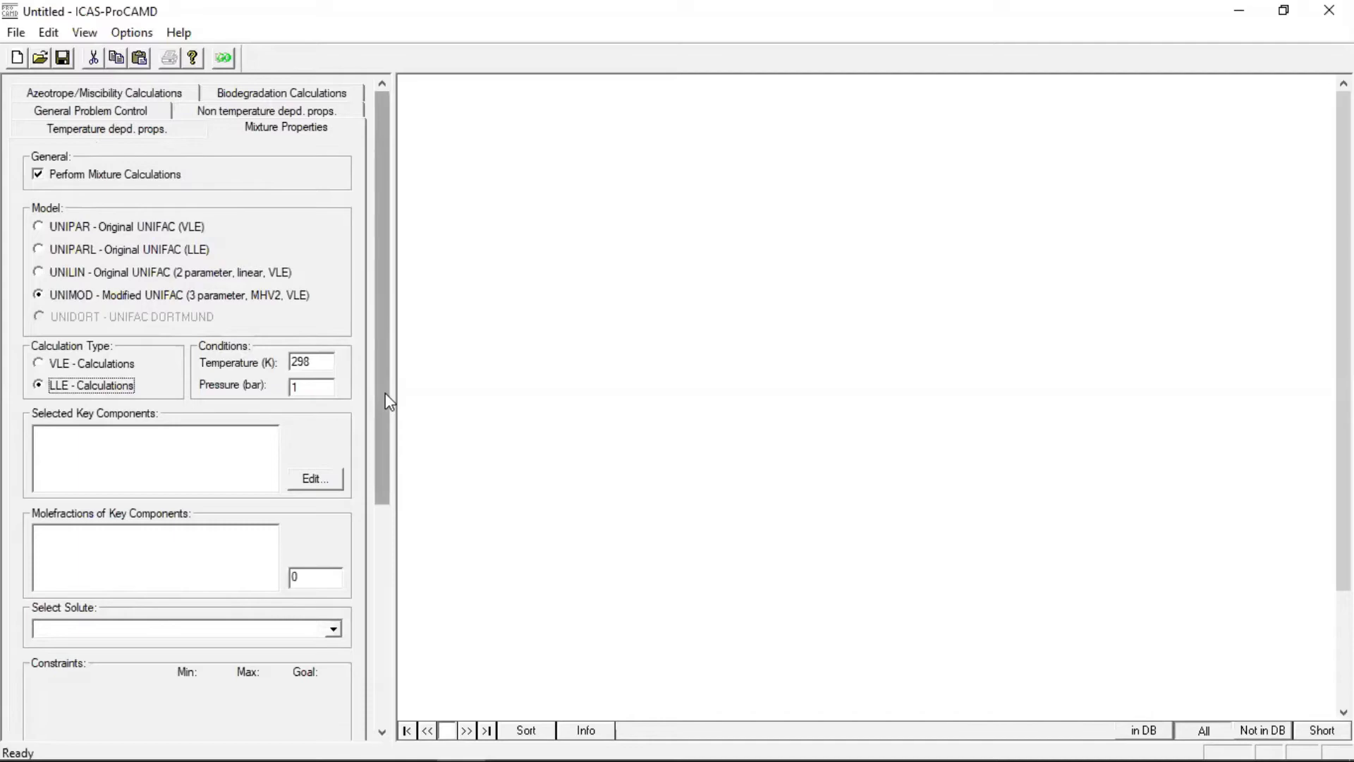
Add Phenol from the dippr.mdb database as the selected key component for the mixture calculations
{"action": "scroll", "coordinate": [387, 401], "scroll_direction": "down", "scroll_amount": 3}
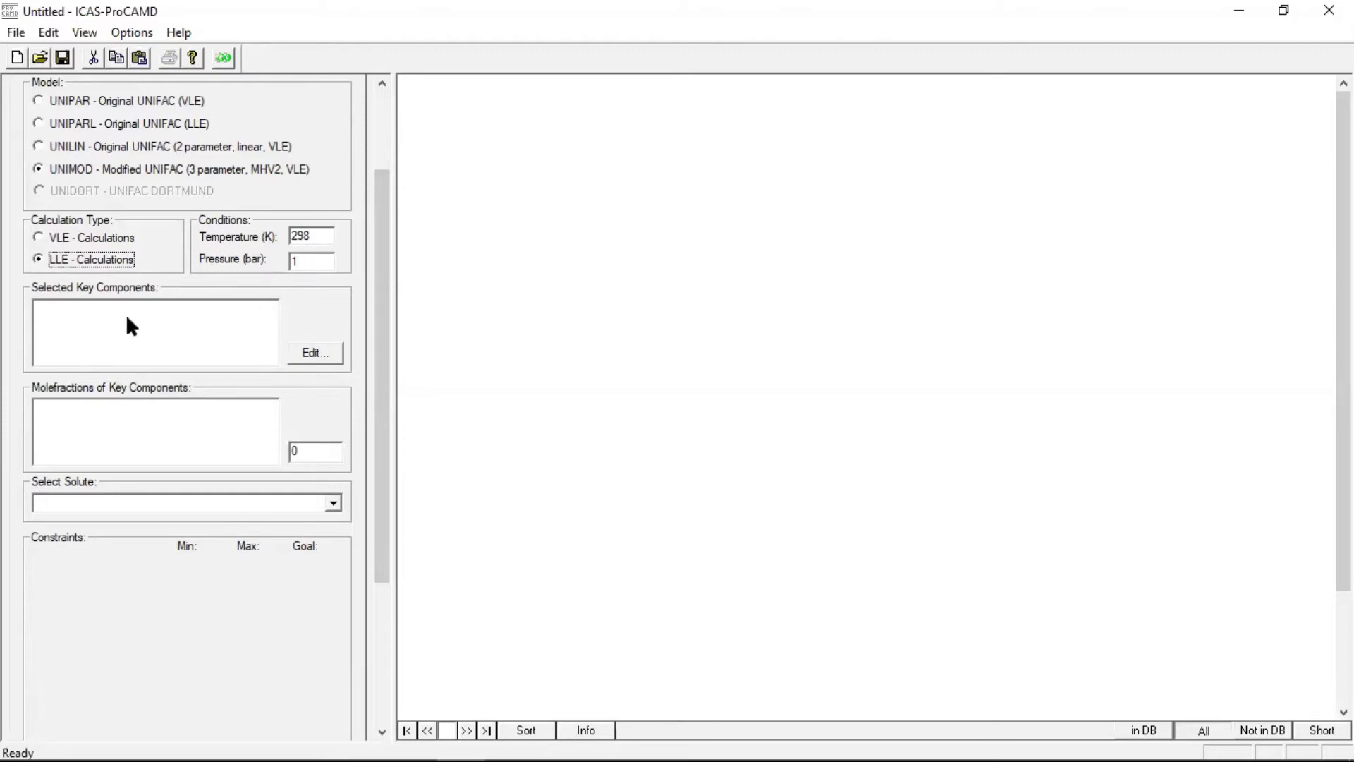
{"action": "left_click", "coordinate": [307, 360]}
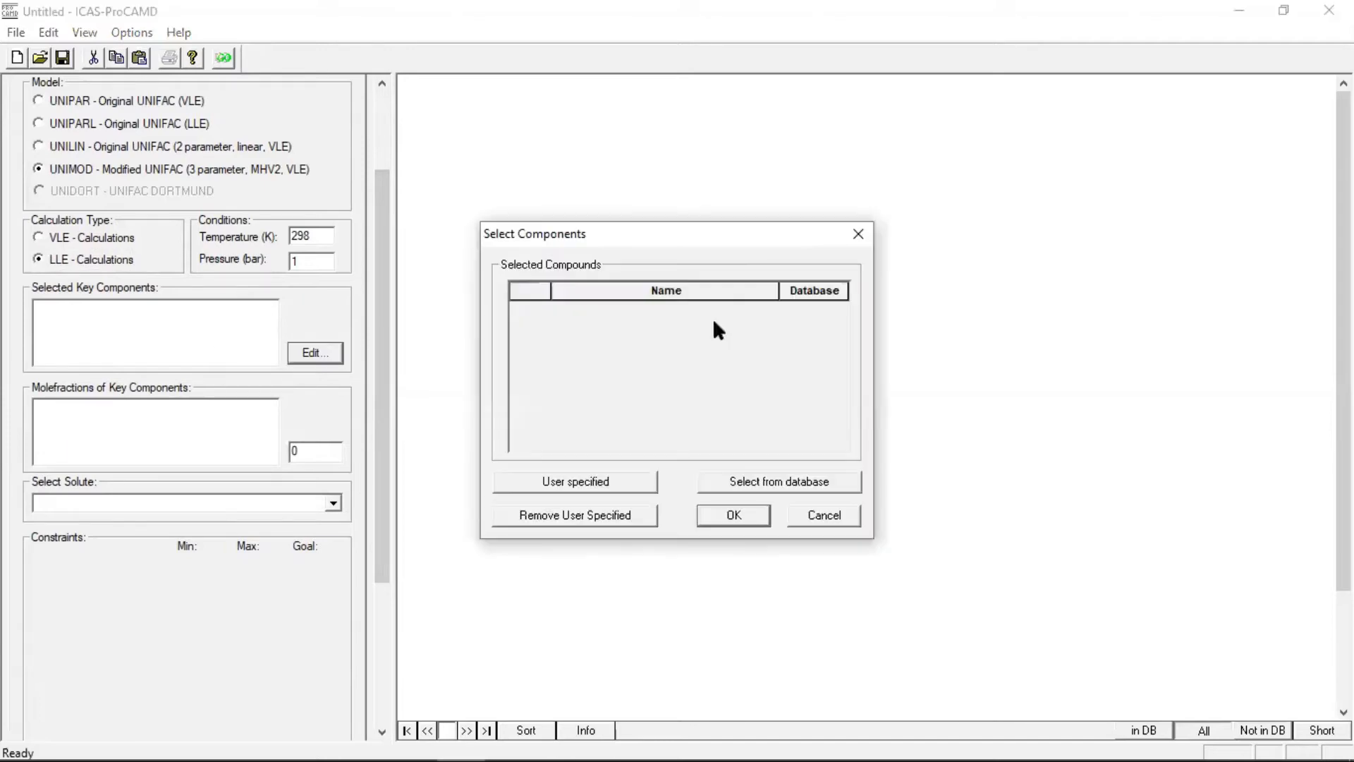
{"action": "left_click", "coordinate": [751, 479]}
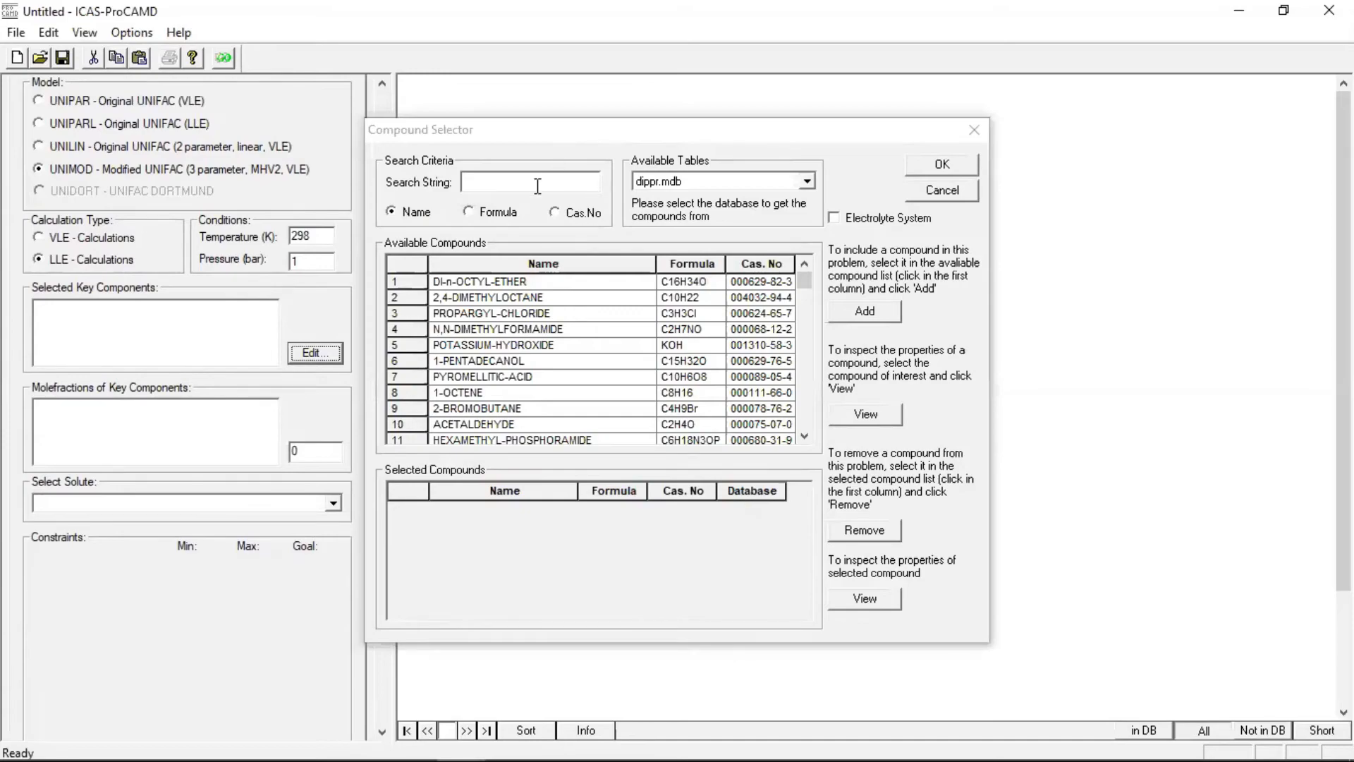
{"action": "left_click", "coordinate": [538, 185]}
{"action": "type", "text": "phenol"}
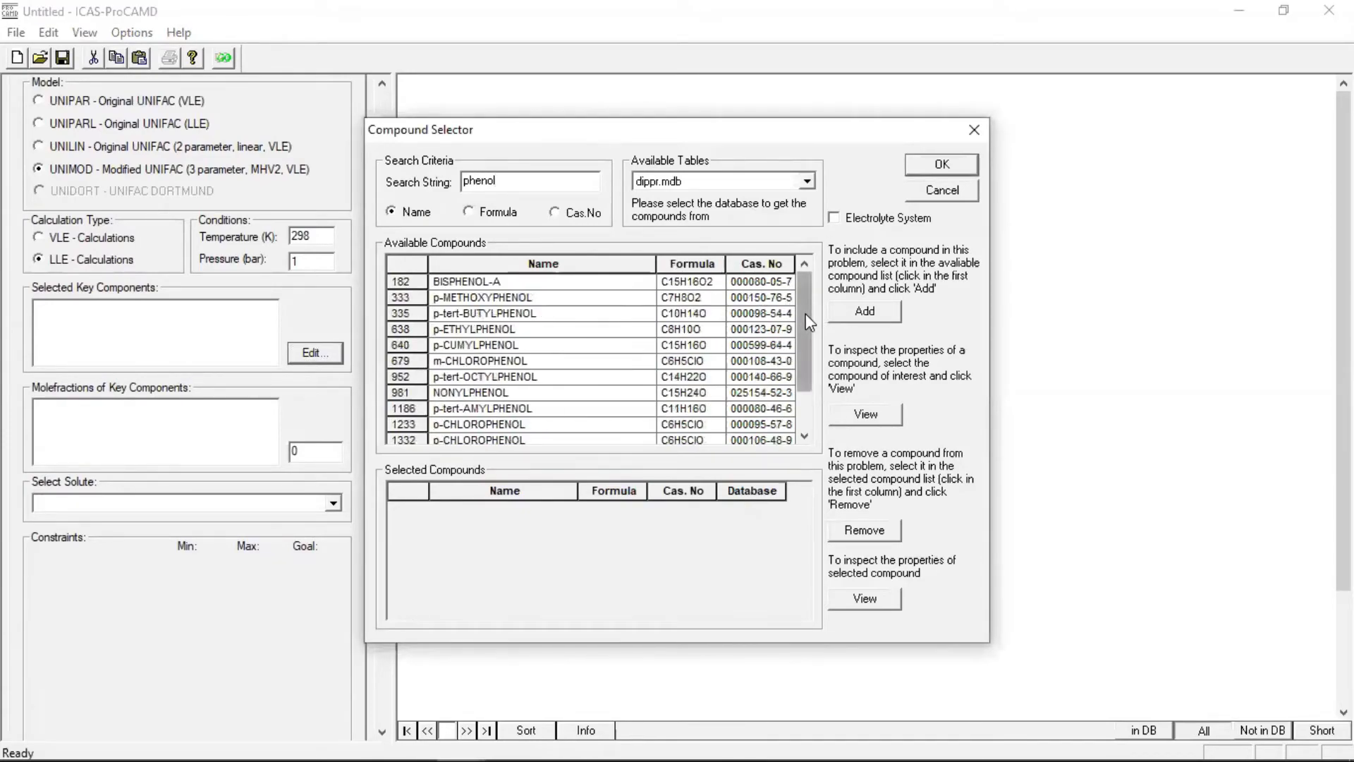
{"action": "scroll", "coordinate": [705, 353], "scroll_direction": "down", "scroll_amount": 1}
{"action": "left_click", "coordinate": [539, 426]}
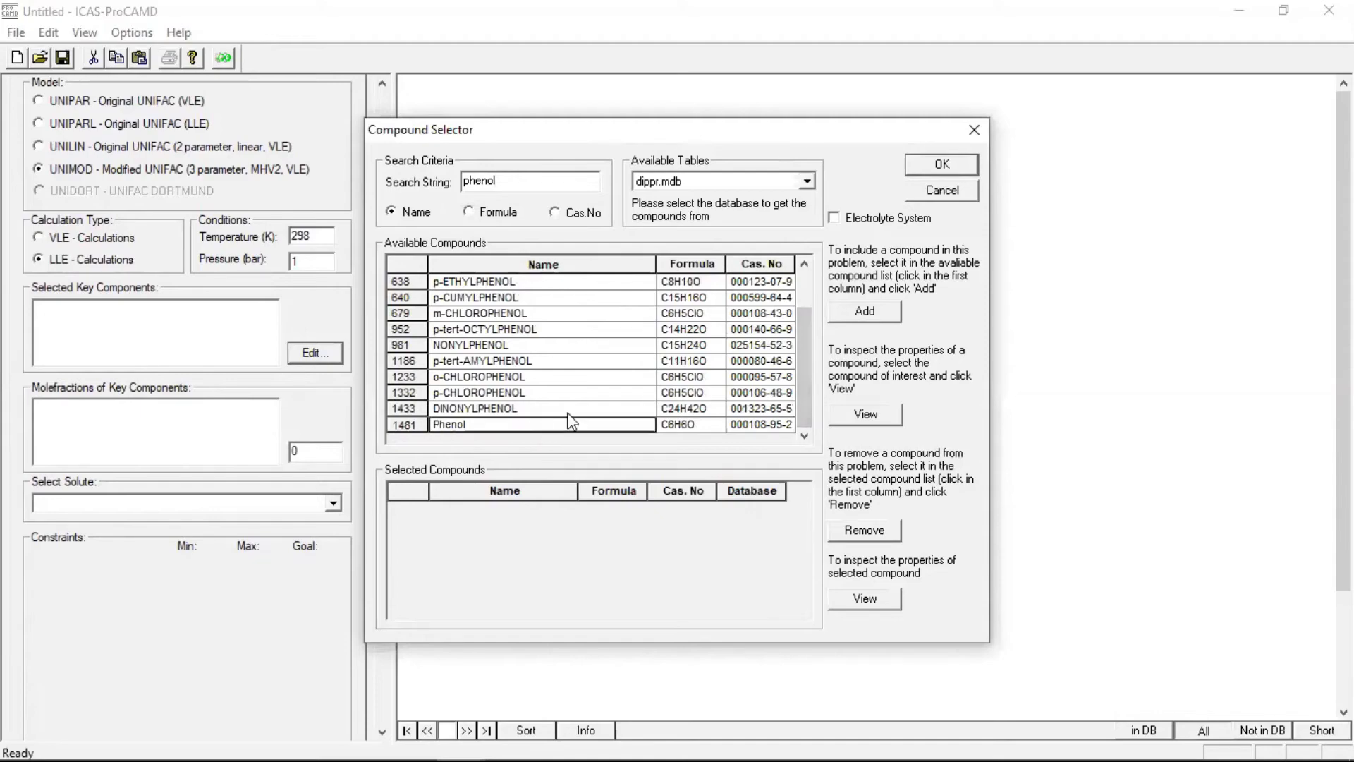
{"action": "left_click", "coordinate": [855, 313]}
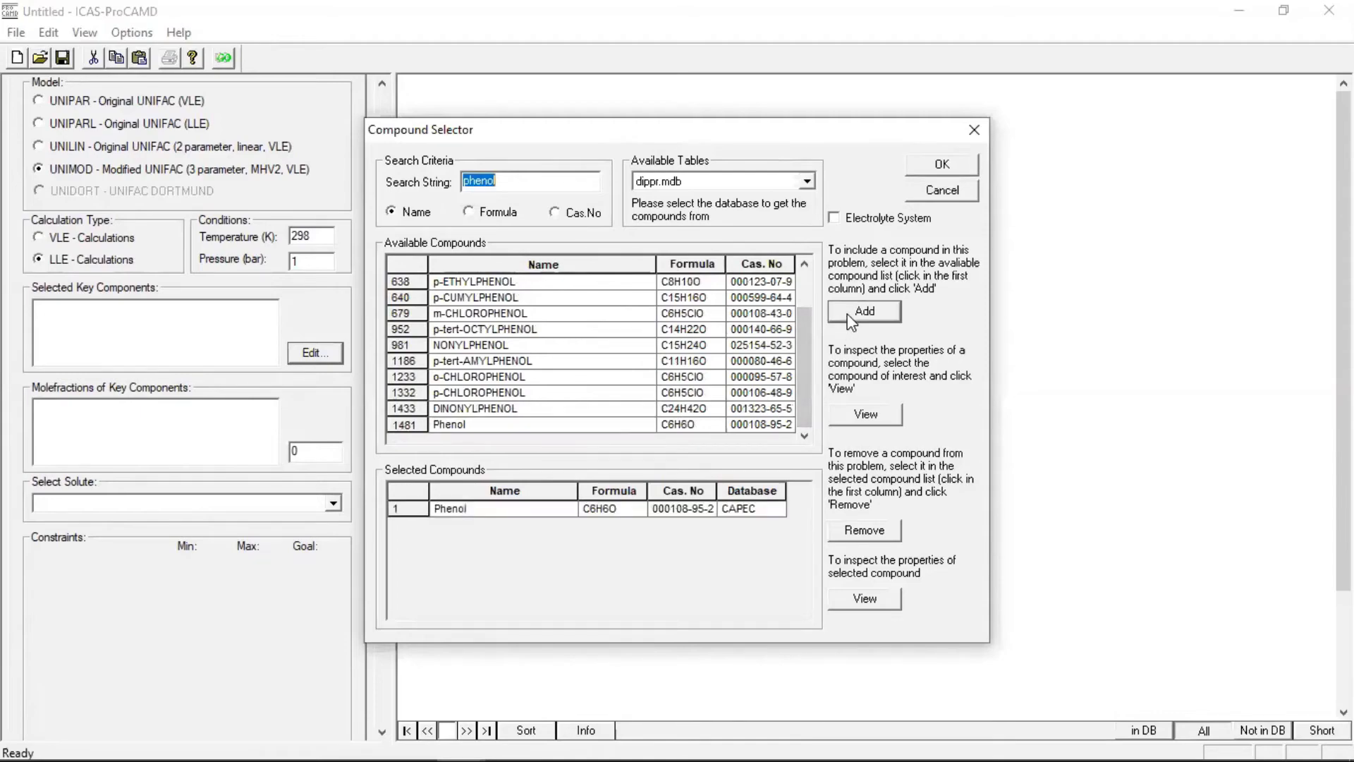
{"action": "left_click", "coordinate": [940, 164]}
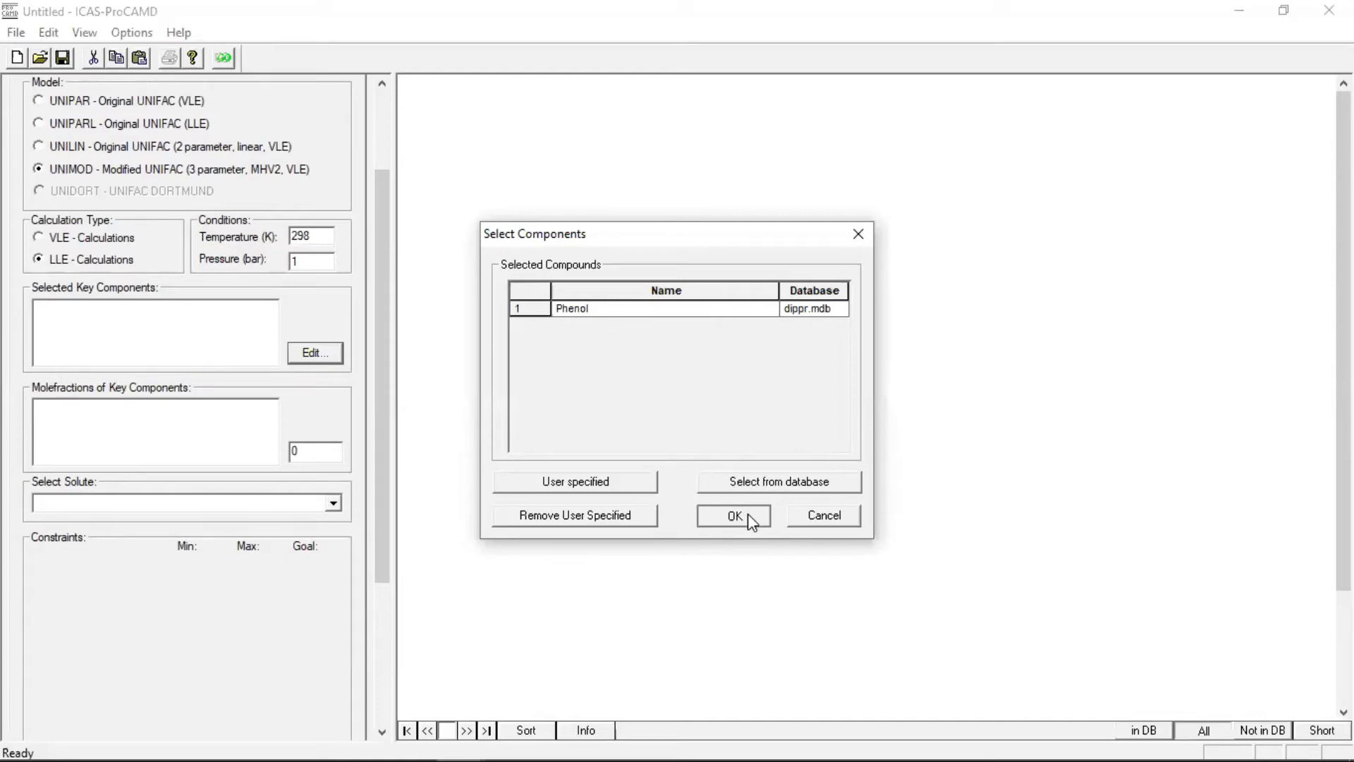
{"action": "left_click", "coordinate": [734, 516]}
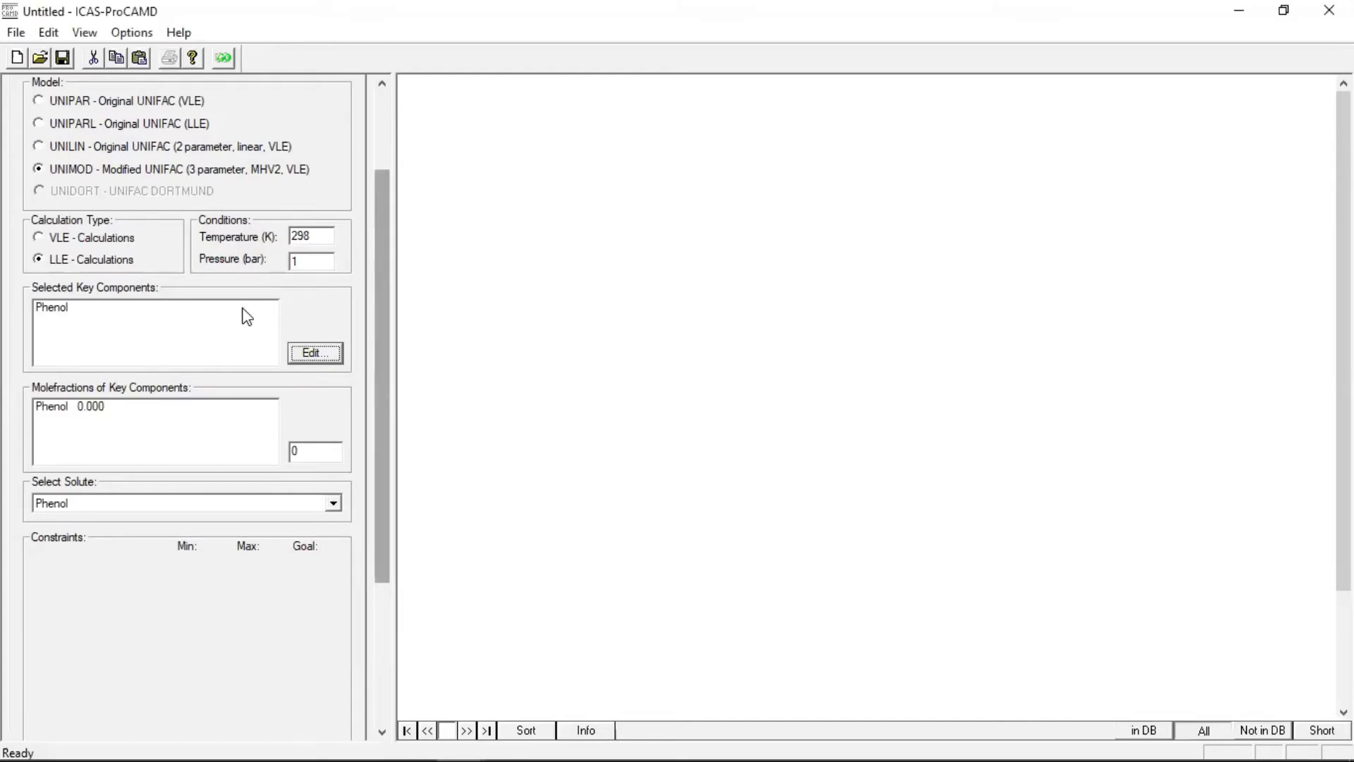
Set the mole fraction of the key component Phenol to 1
{"action": "scroll", "coordinate": [211, 309], "scroll_direction": "down", "scroll_amount": 2}
{"action": "double_click", "coordinate": [306, 339]}
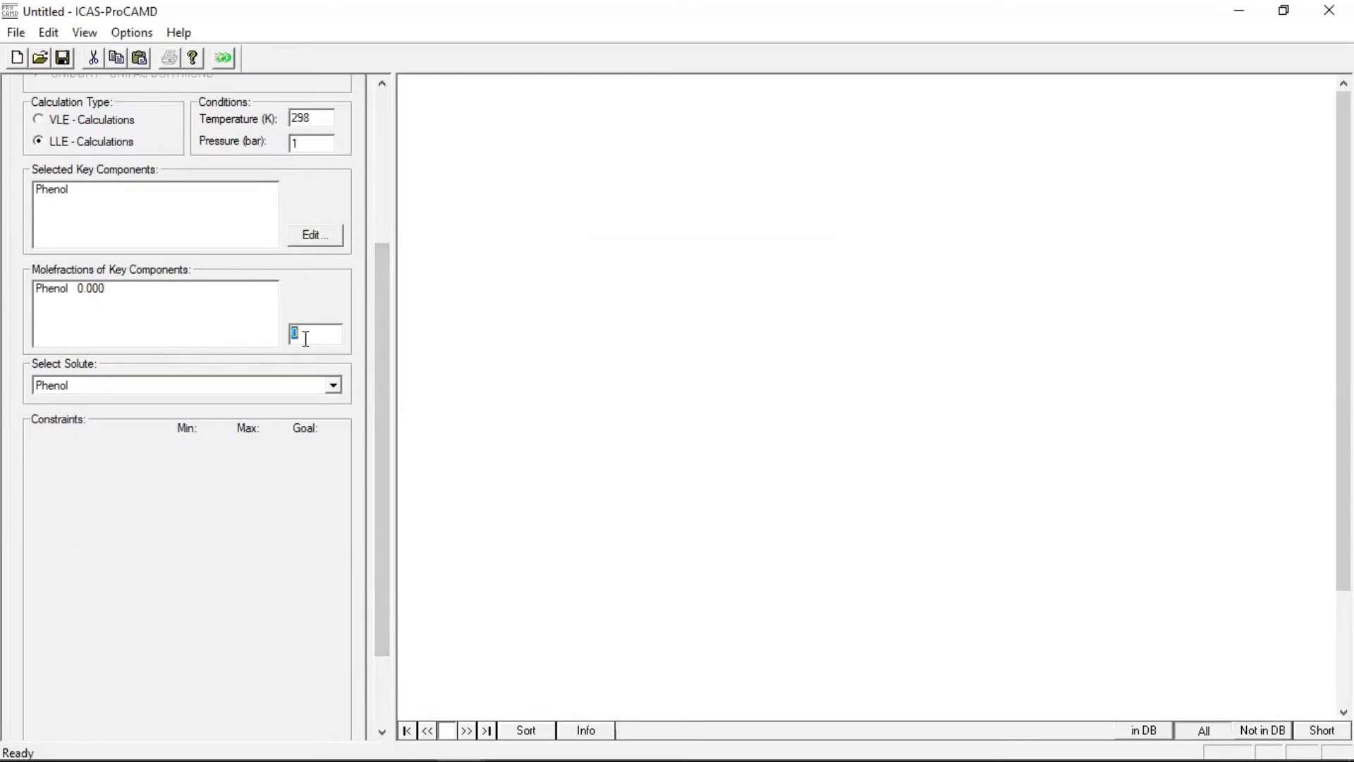
{"action": "type", "text": "1"}
{"action": "key", "text": "Return"}
Add a Solvent Power constraint to the mixture property constraints
{"action": "scroll", "coordinate": [386, 381], "scroll_direction": "down", "scroll_amount": 1}
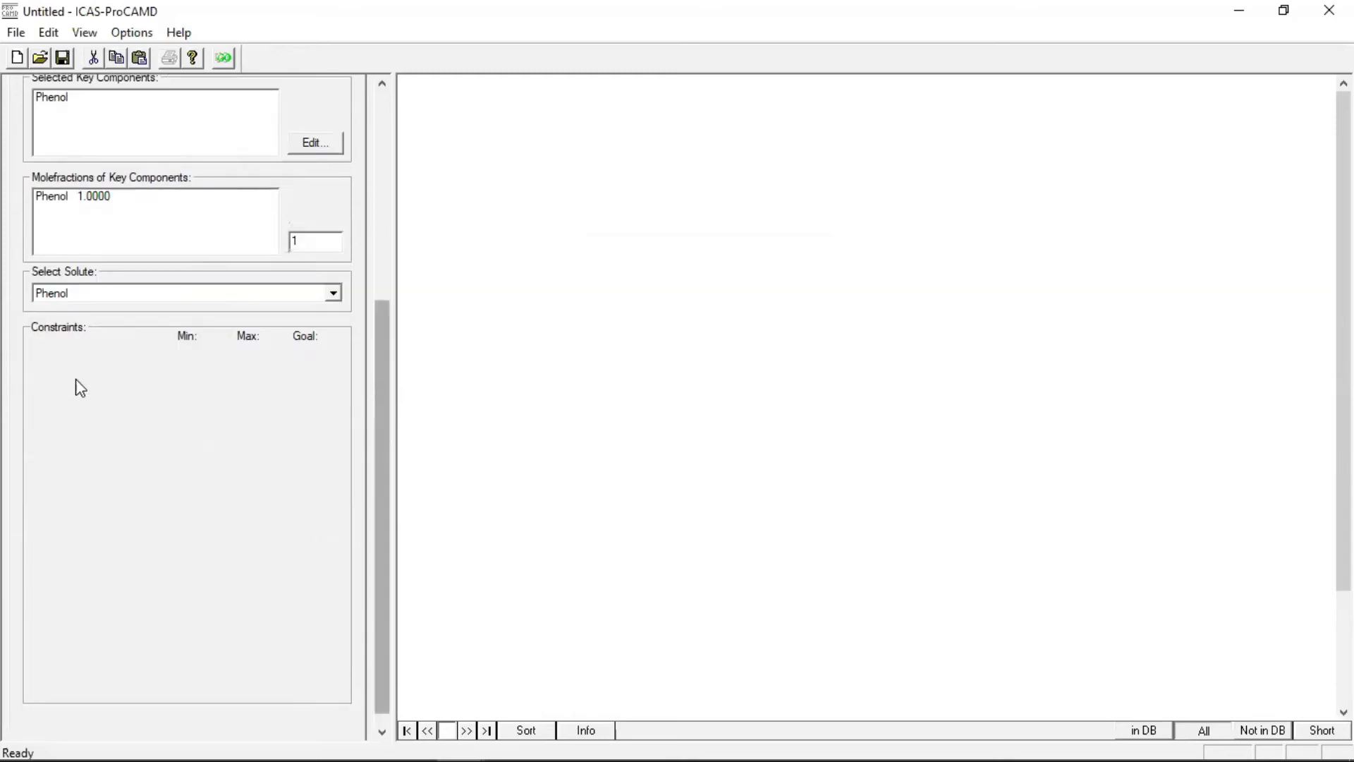
{"action": "right_click", "coordinate": [78, 364]}
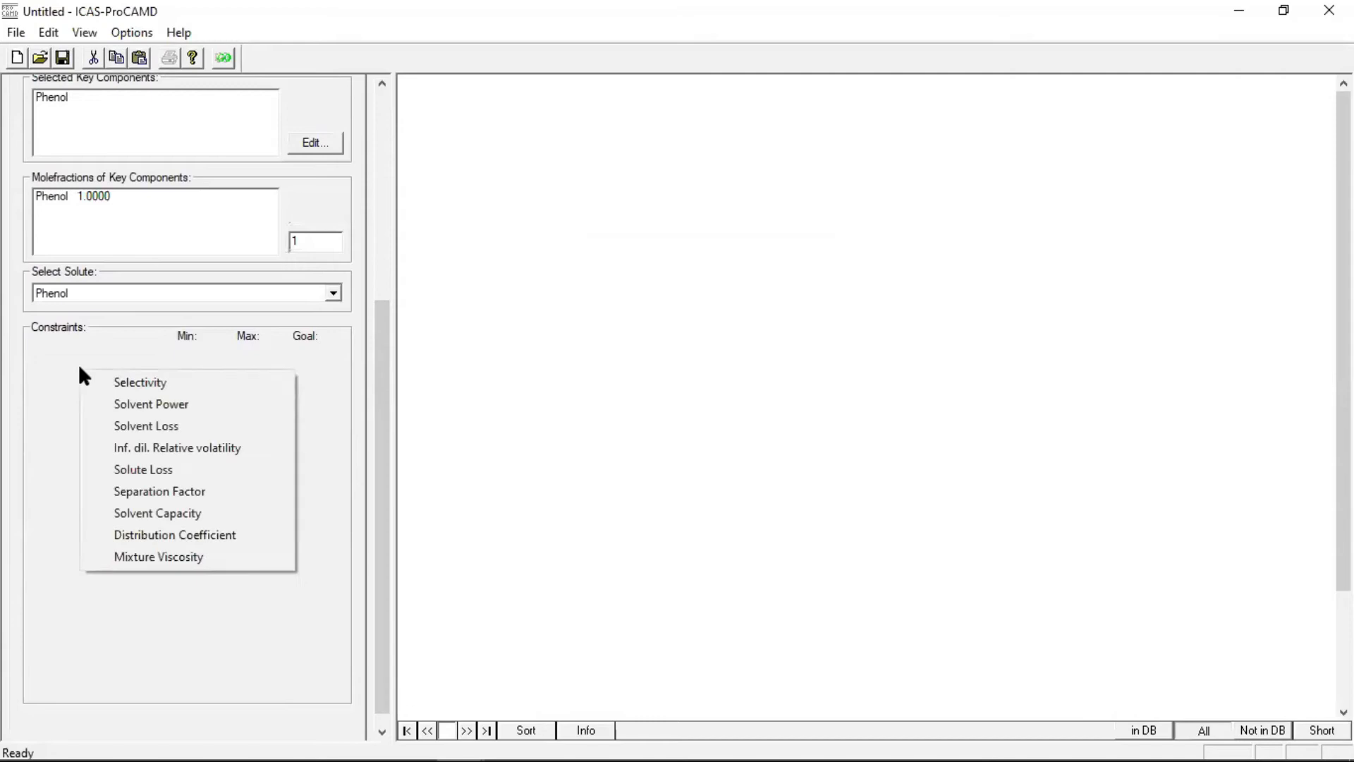
{"action": "left_click", "coordinate": [99, 403]}
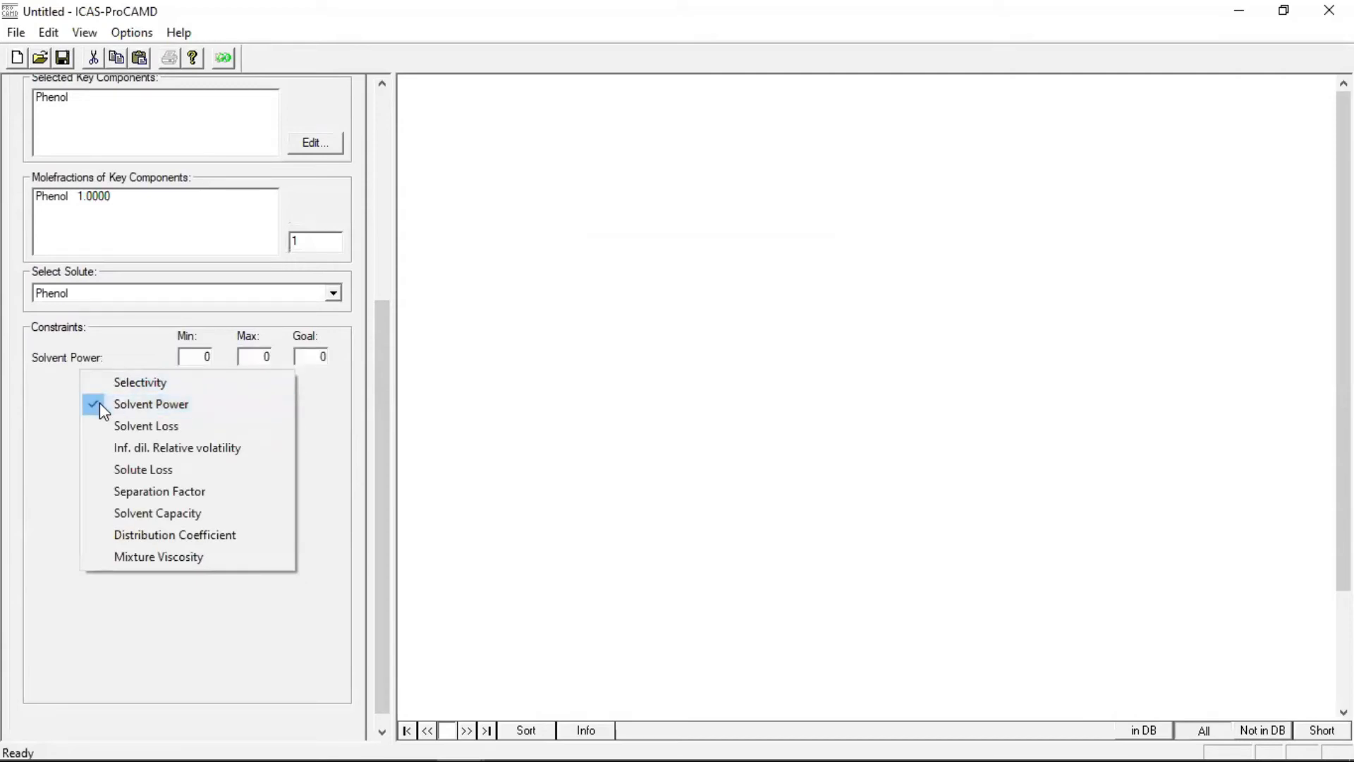
{"action": "left_click", "coordinate": [36, 426]}
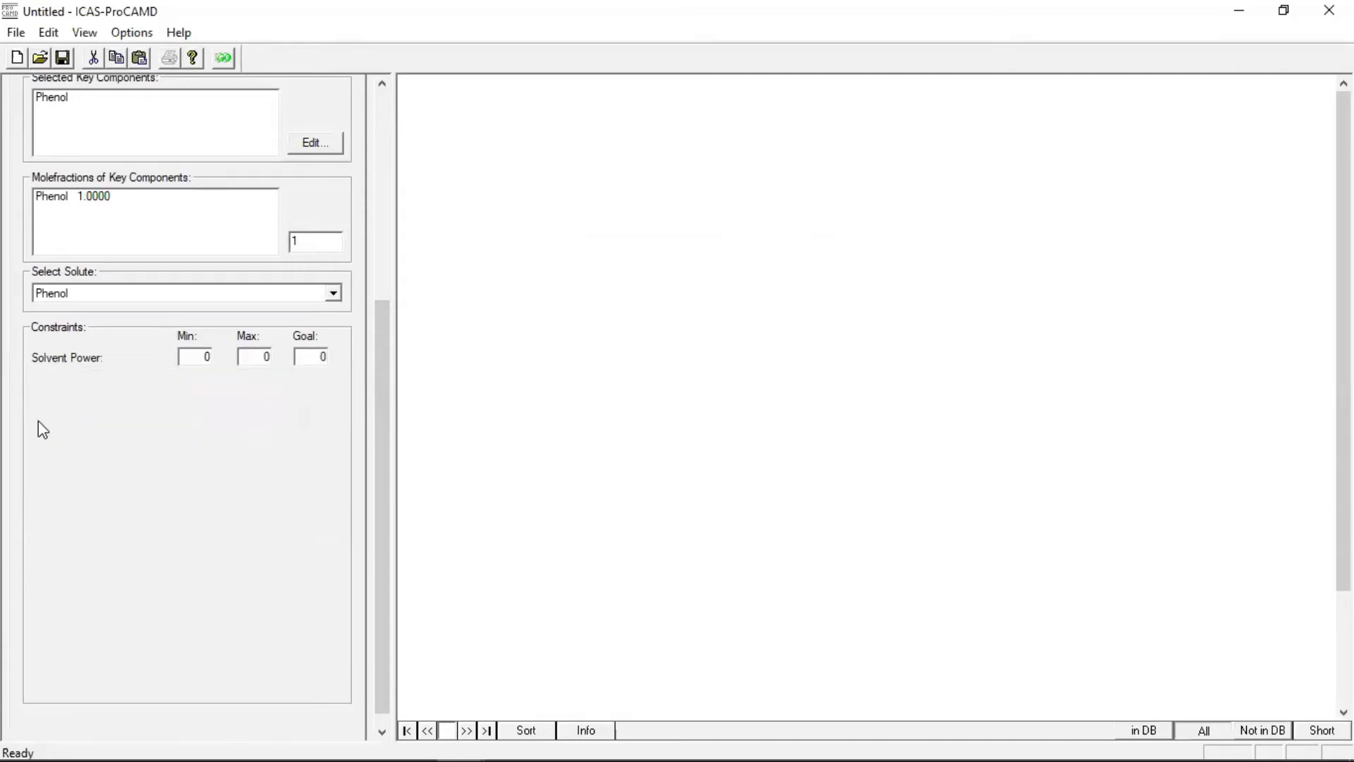
Set the Solvent Power minimum to 0.1 and disable its maximum and goal values
{"action": "double_click", "coordinate": [201, 358]}
{"action": "type", "text": "0.1"}
{"action": "right_click", "coordinate": [83, 361]}
{"action": "left_click", "coordinate": [95, 396]}
{"action": "right_click", "coordinate": [102, 415]}
{"action": "left_click", "coordinate": [102, 417]}
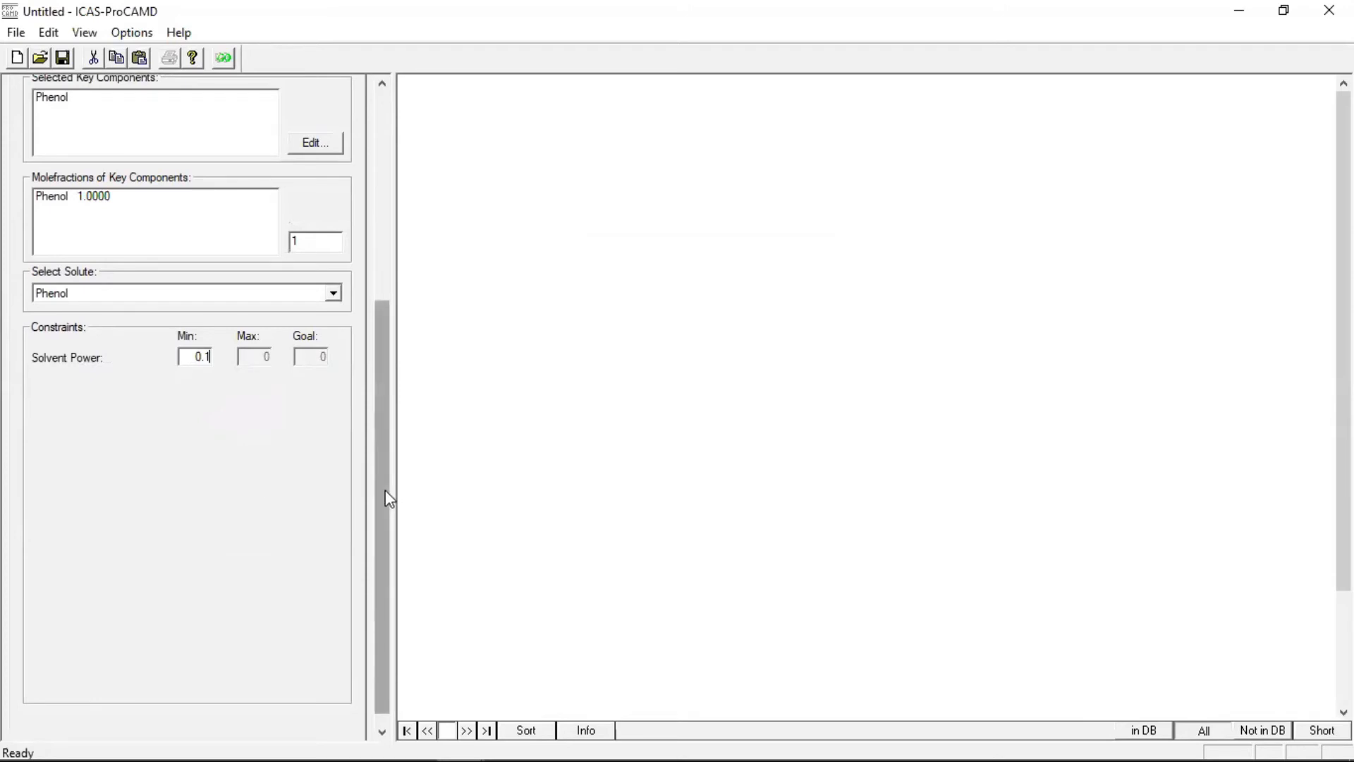
Enable the azeotrope and SLE calculations and specify No azeotrope for Phenol
{"action": "left_click_drag", "start_coordinate": [386, 489], "coordinate": [347, 232]}
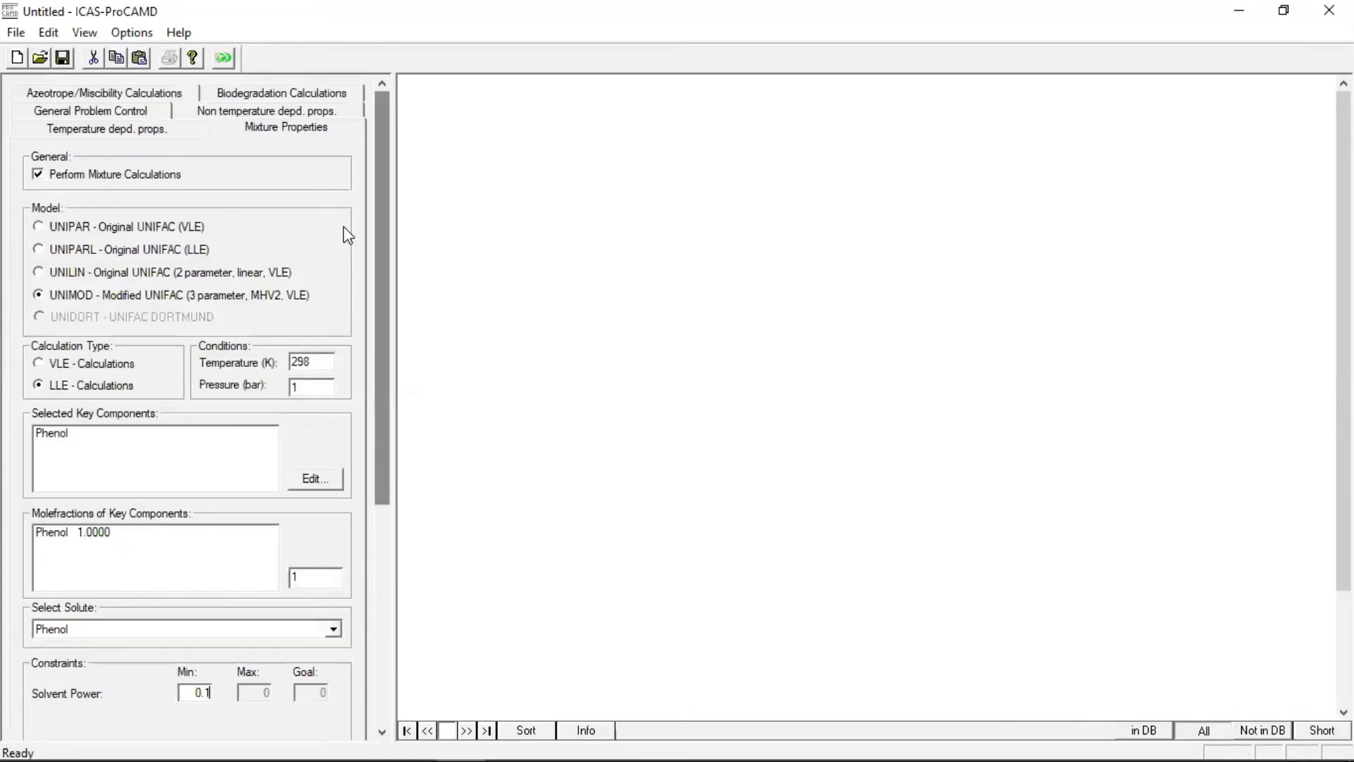
{"action": "left_click", "coordinate": [105, 95]}
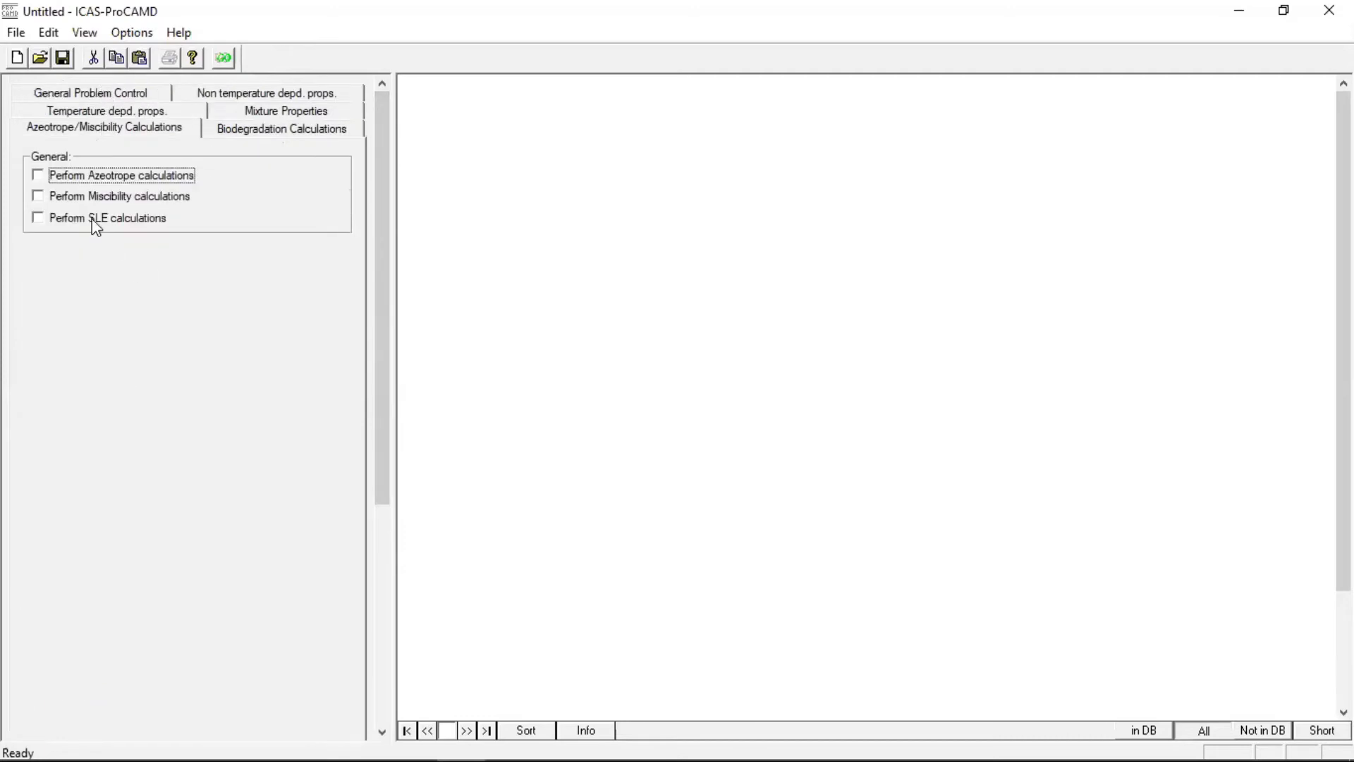
{"action": "left_click", "coordinate": [37, 175]}
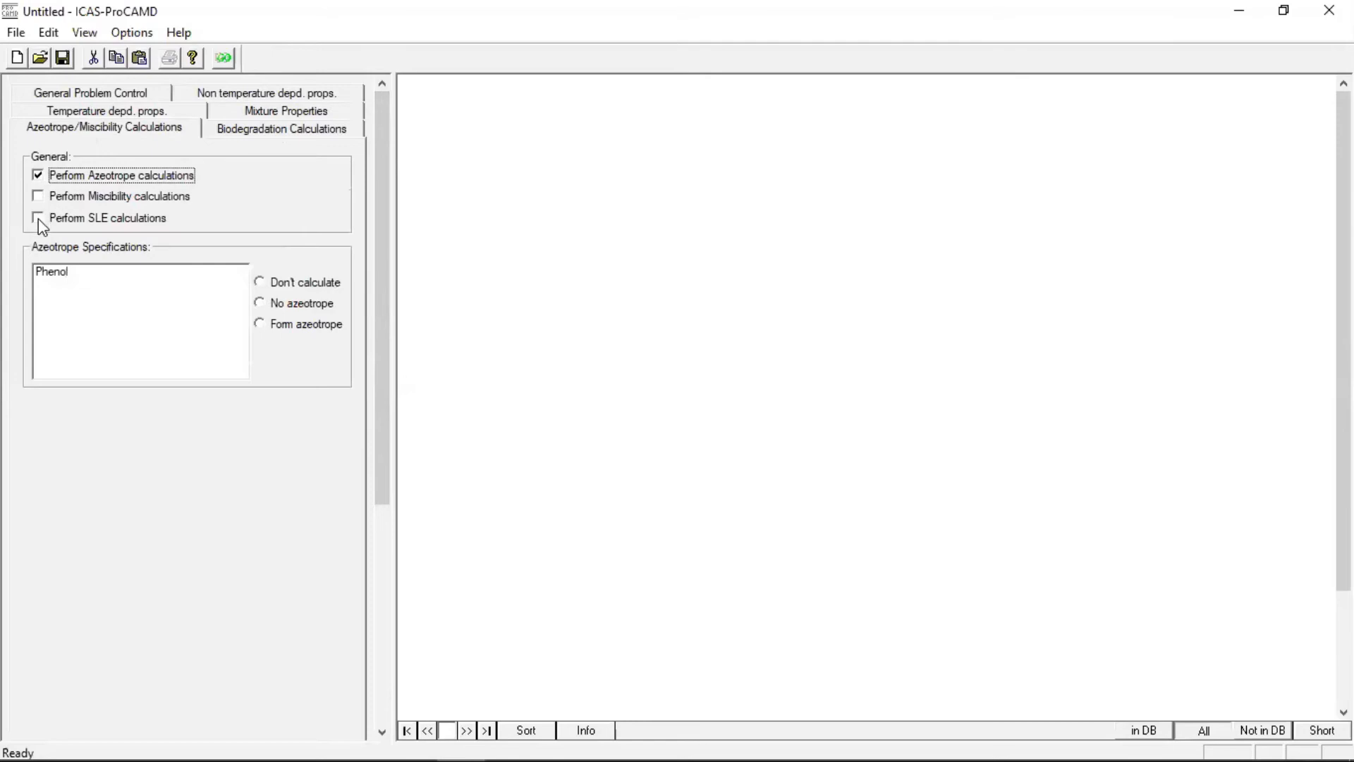
{"action": "left_click", "coordinate": [38, 219]}
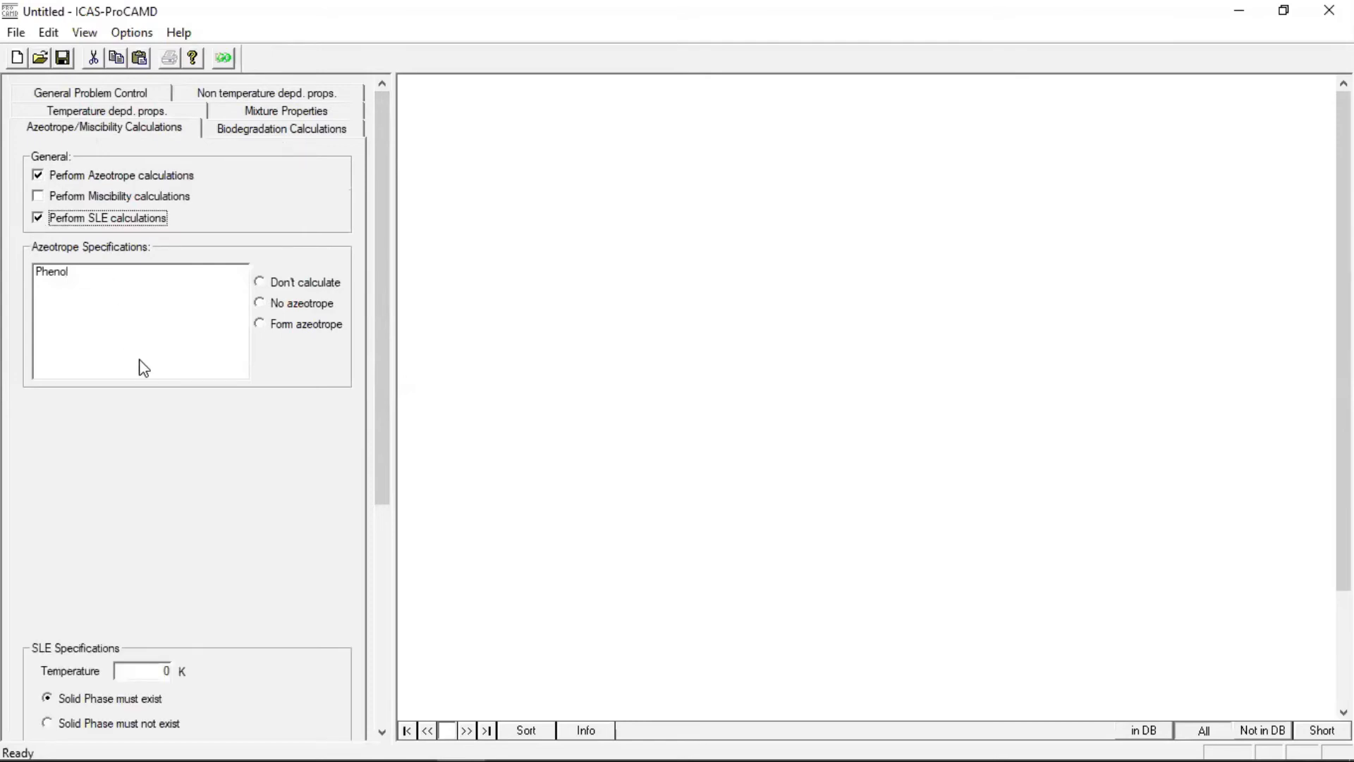
{"action": "left_click", "coordinate": [262, 306]}
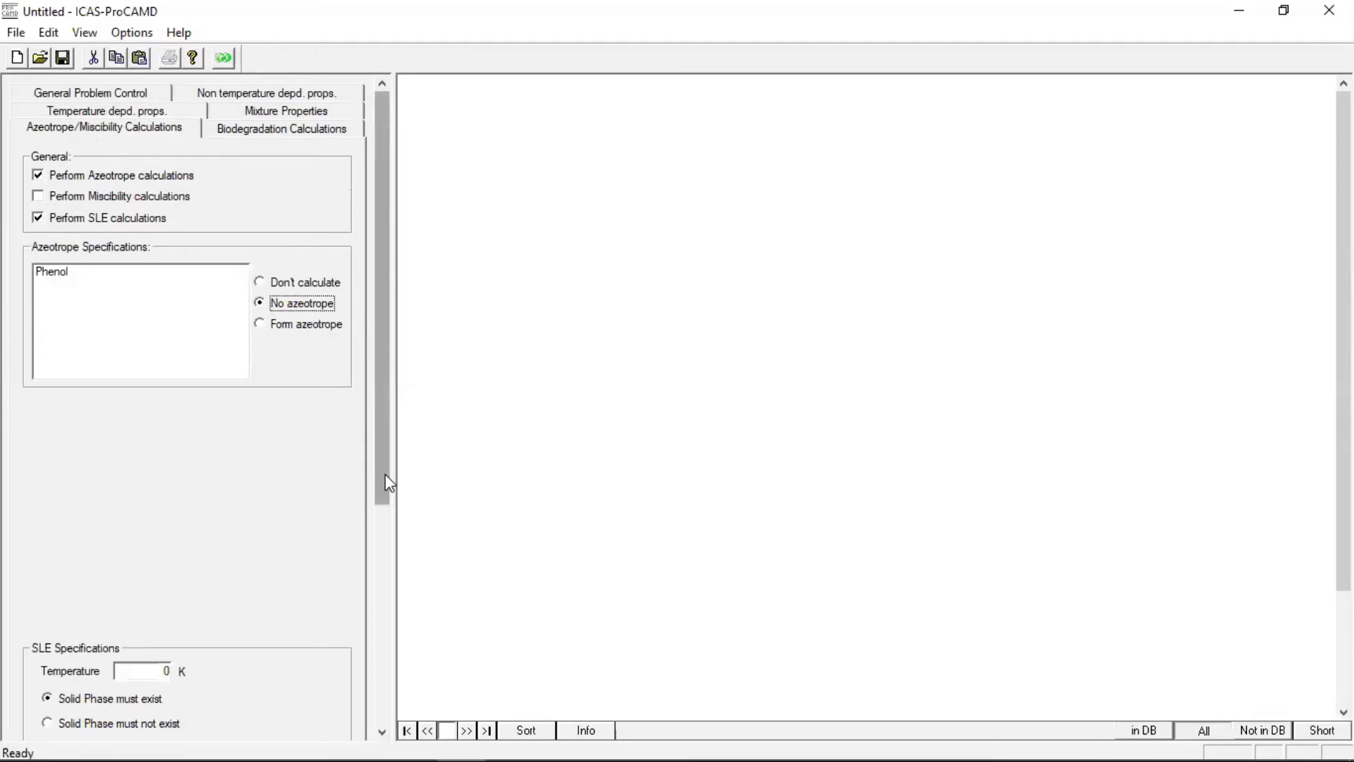
Set the SLE specification temperature to 298 K
{"action": "scroll", "coordinate": [386, 474], "scroll_direction": "down", "scroll_amount": 3}
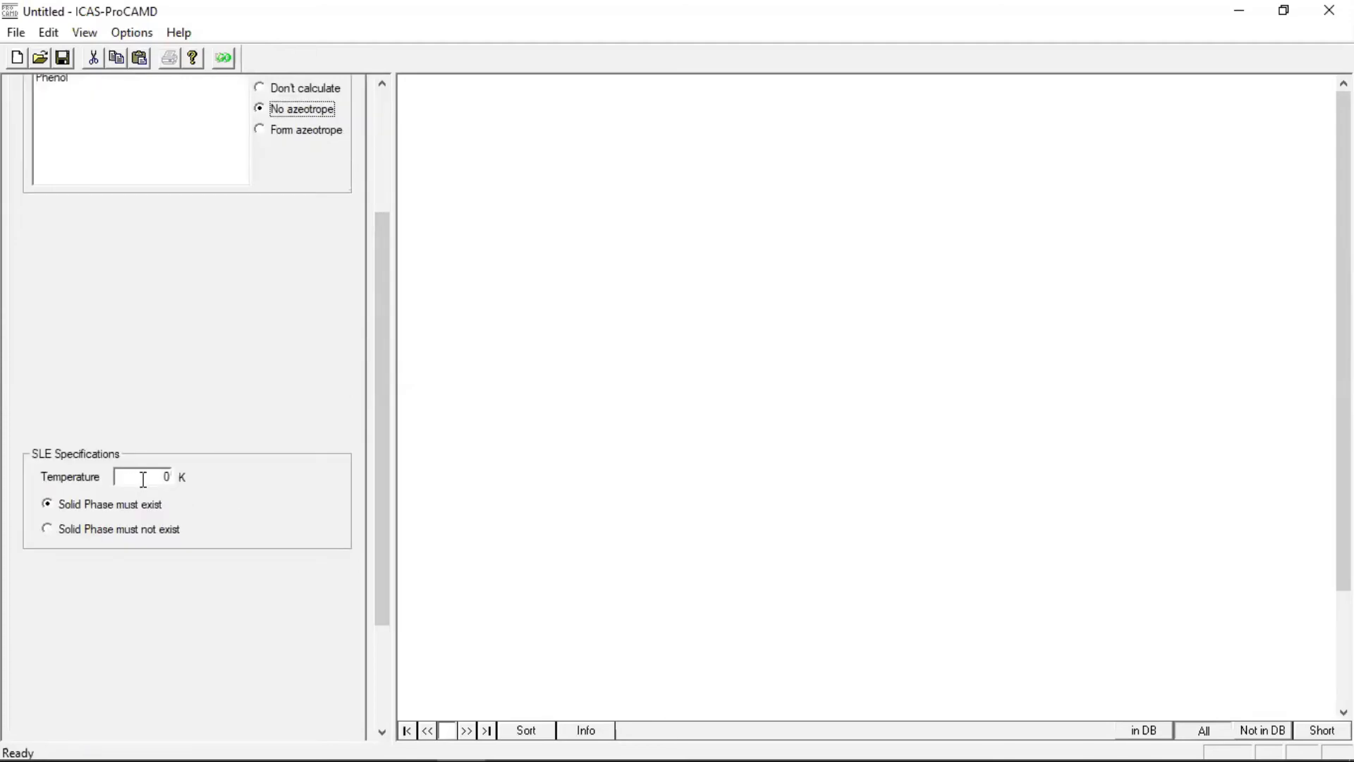
{"action": "double_click", "coordinate": [144, 480]}
{"action": "type", "text": "298"}
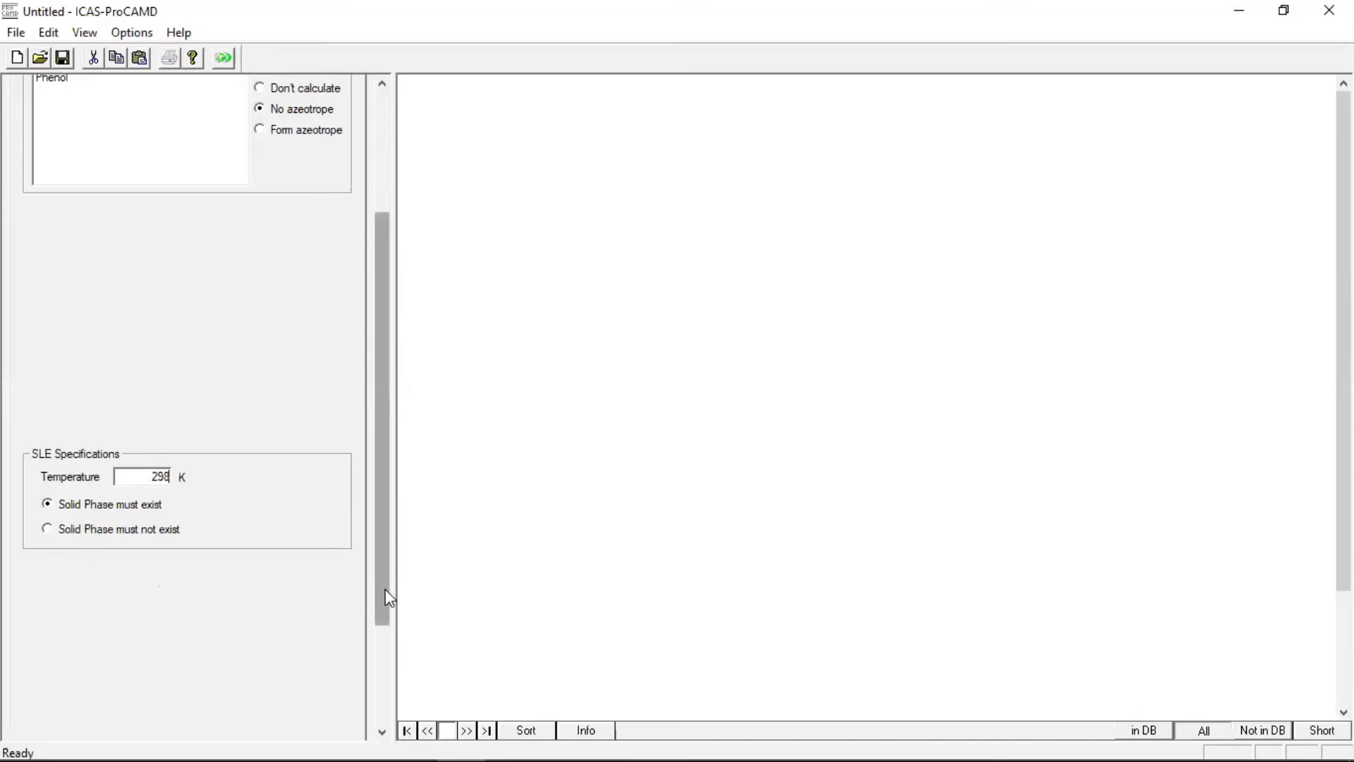
Run the solvent design calculation, review the design and screening statistics in the summary, and close it
{"action": "left_click", "coordinate": [383, 699]}
{"action": "left_click_drag", "start_coordinate": [381, 660], "coordinate": [402, 353]}
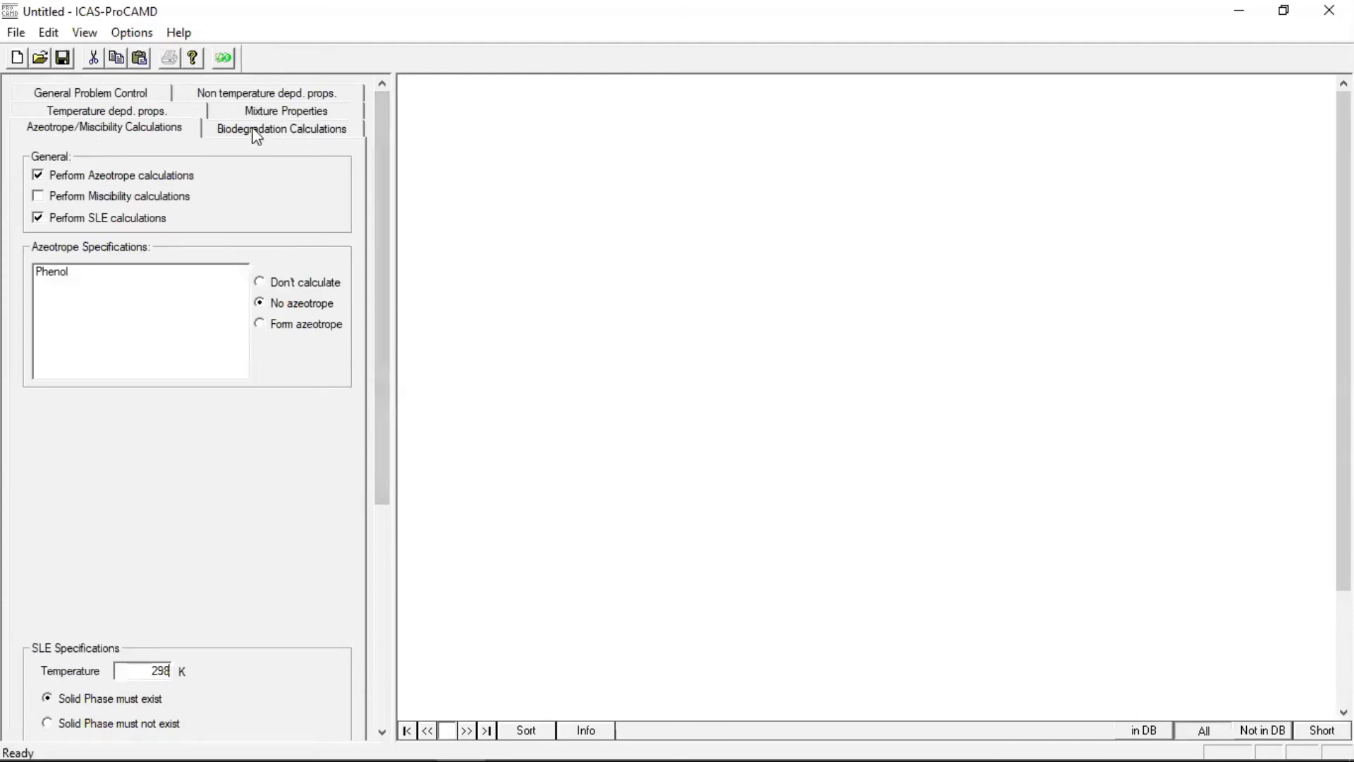
{"action": "left_click", "coordinate": [224, 59]}
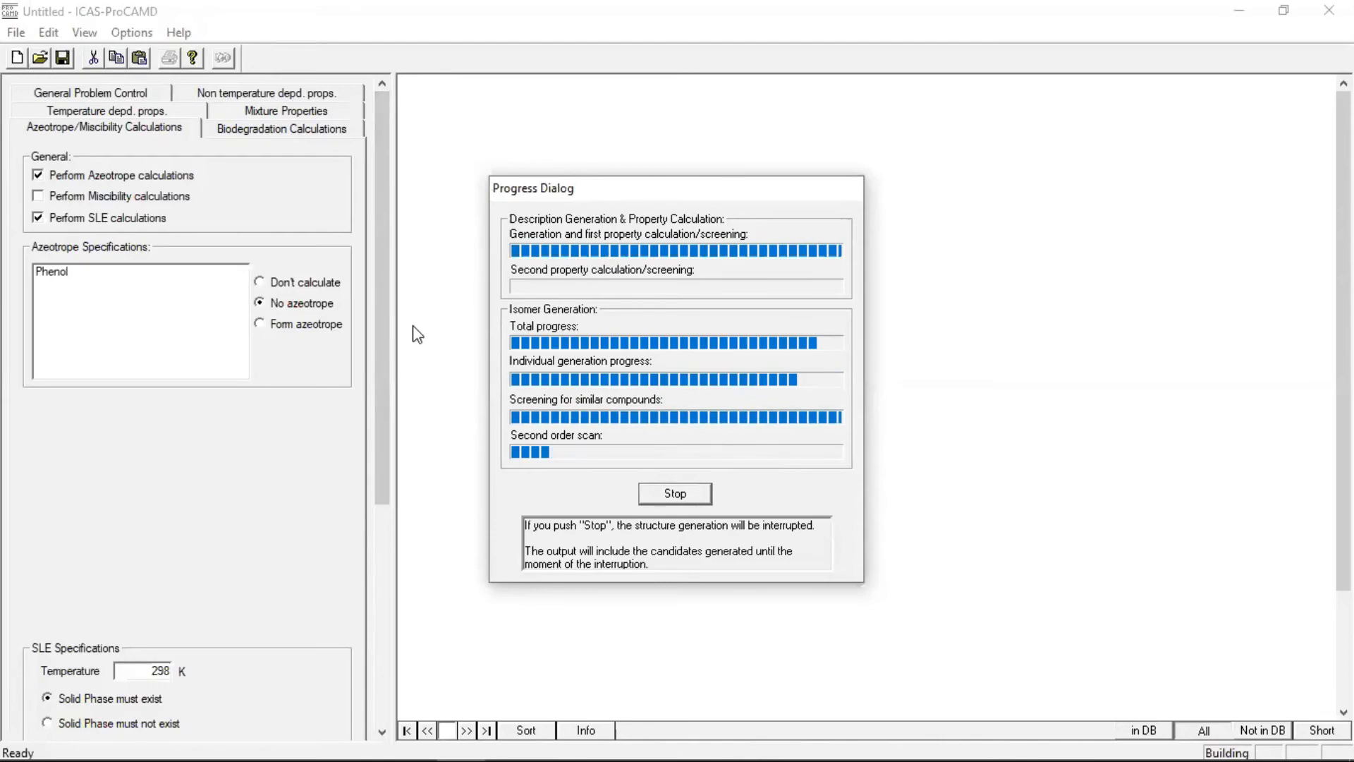
{"action": "left_click", "coordinate": [392, 288]}
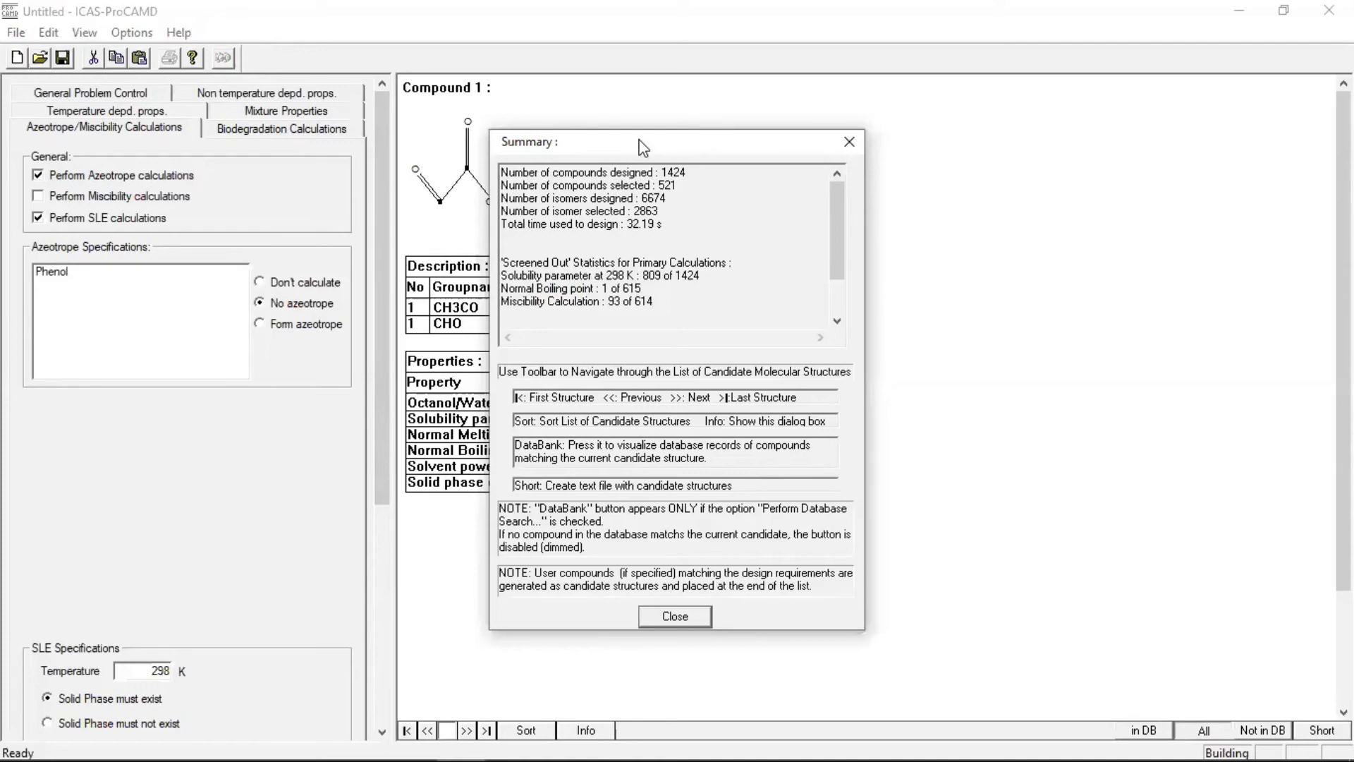
{"action": "left_click_drag", "start_coordinate": [639, 141], "coordinate": [605, 84]}
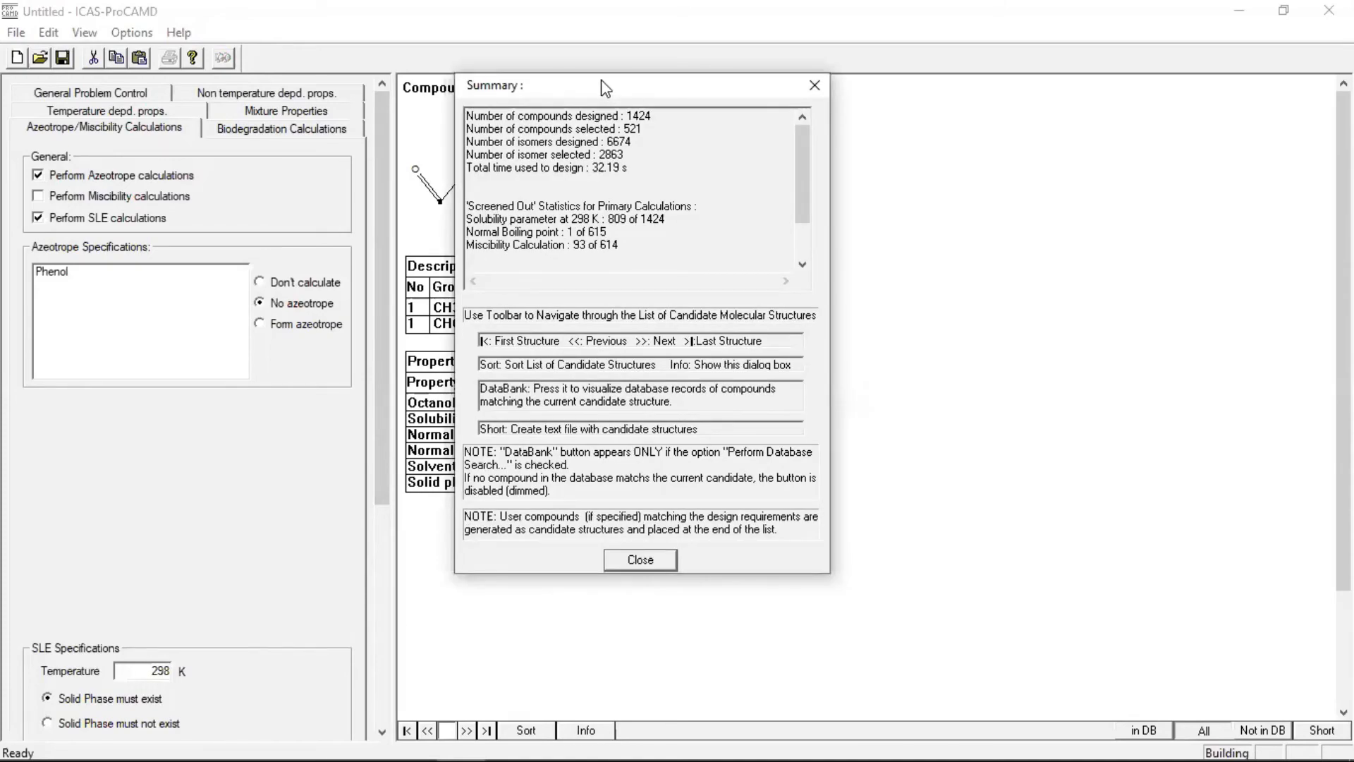
{"action": "left_click_drag", "start_coordinate": [604, 89], "coordinate": [551, 86]}
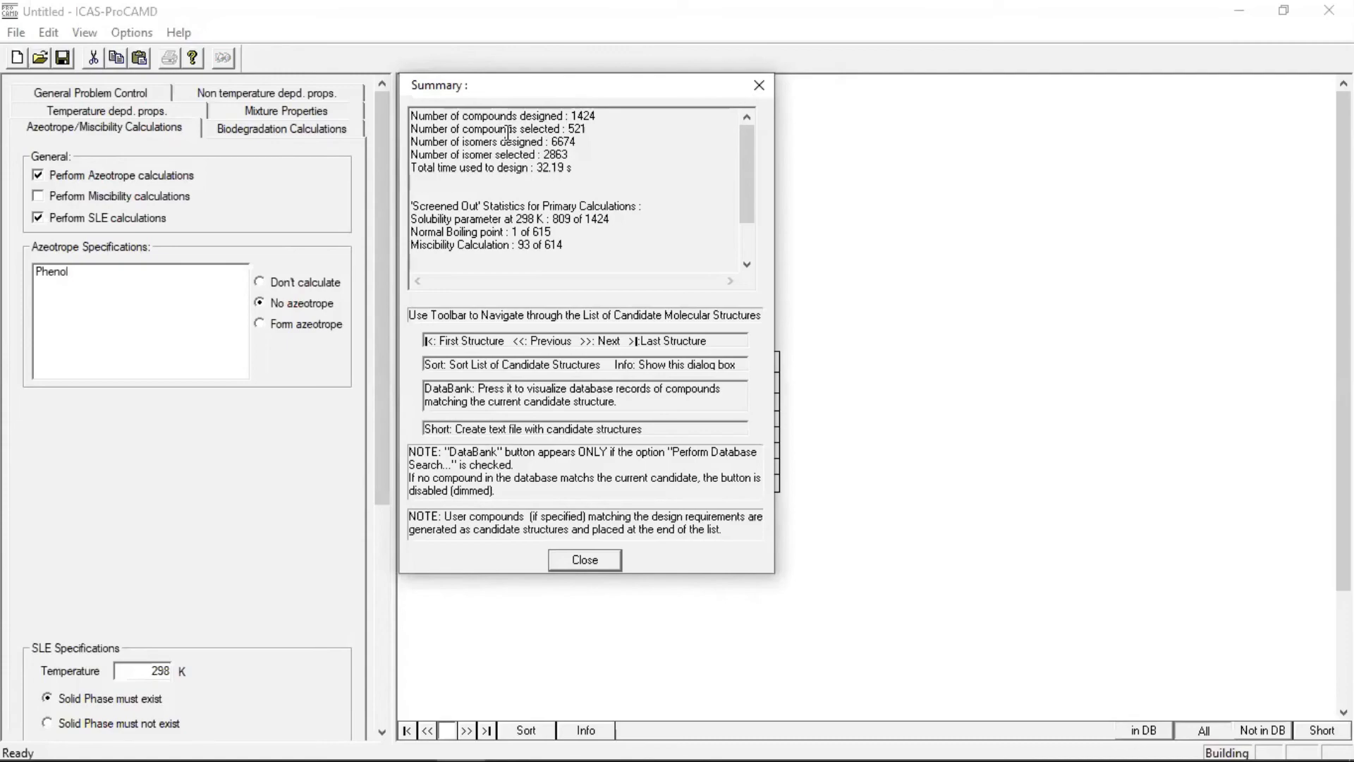
{"action": "left_click", "coordinate": [574, 559]}
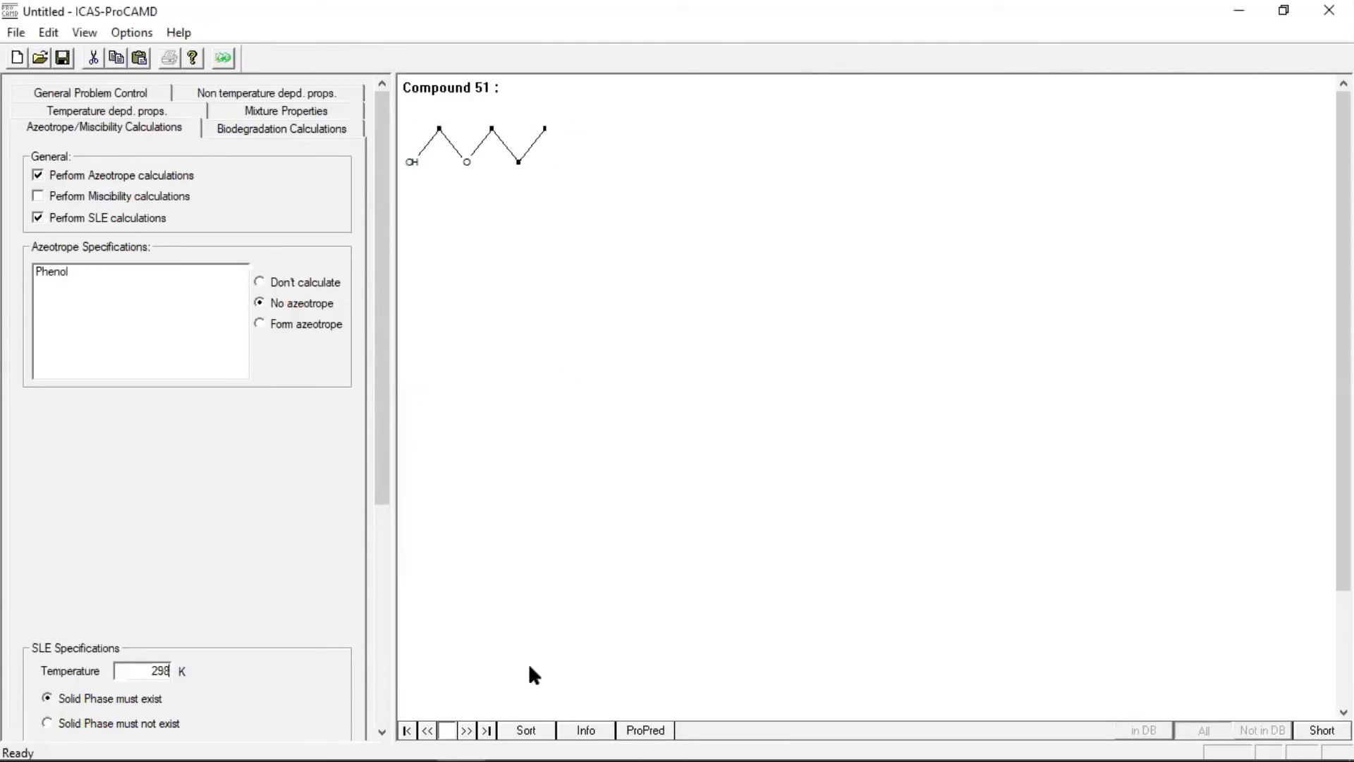
Browse the structures and properties of the designed candidates, checking the last compound and compounds 1 to 5, and return to the first
{"action": "left_click", "coordinate": [406, 729]}
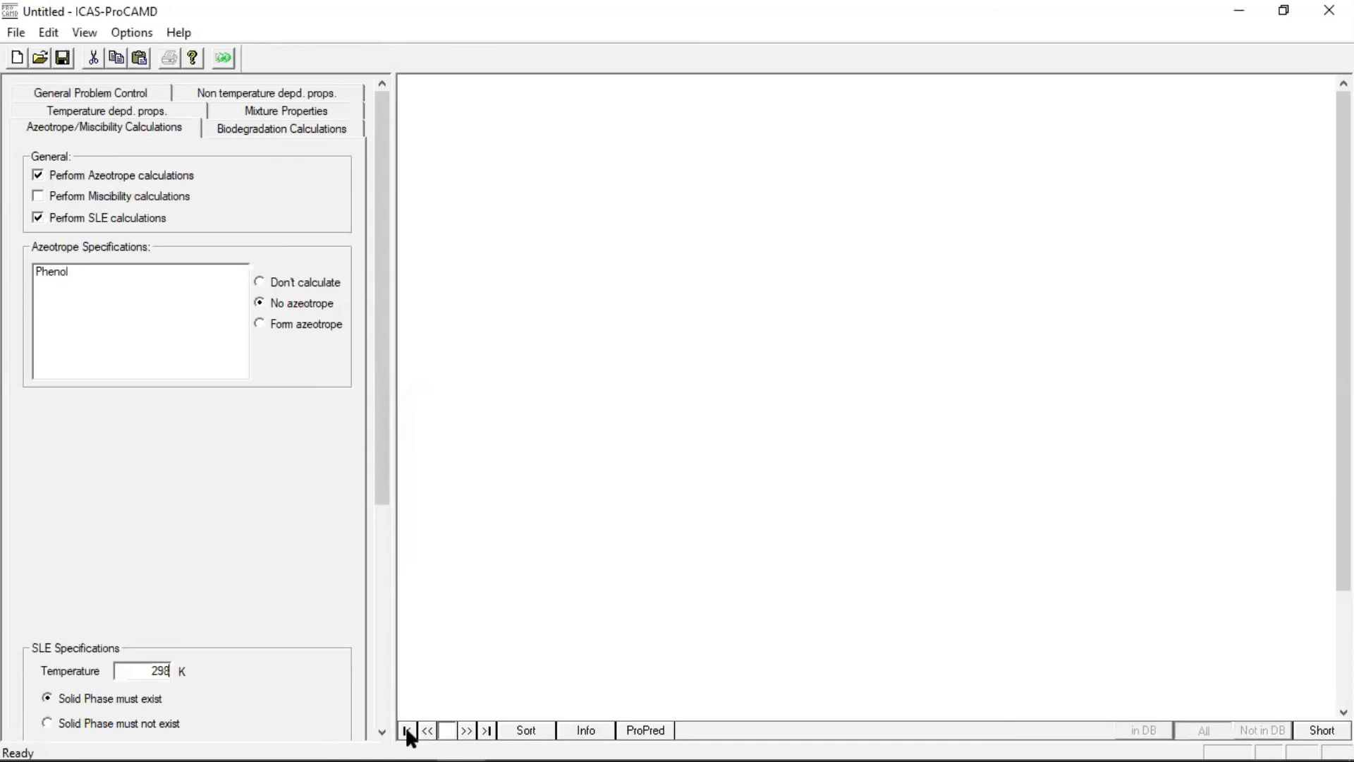
{"action": "left_click", "coordinate": [468, 730]}
{"action": "left_click", "coordinate": [486, 730]}
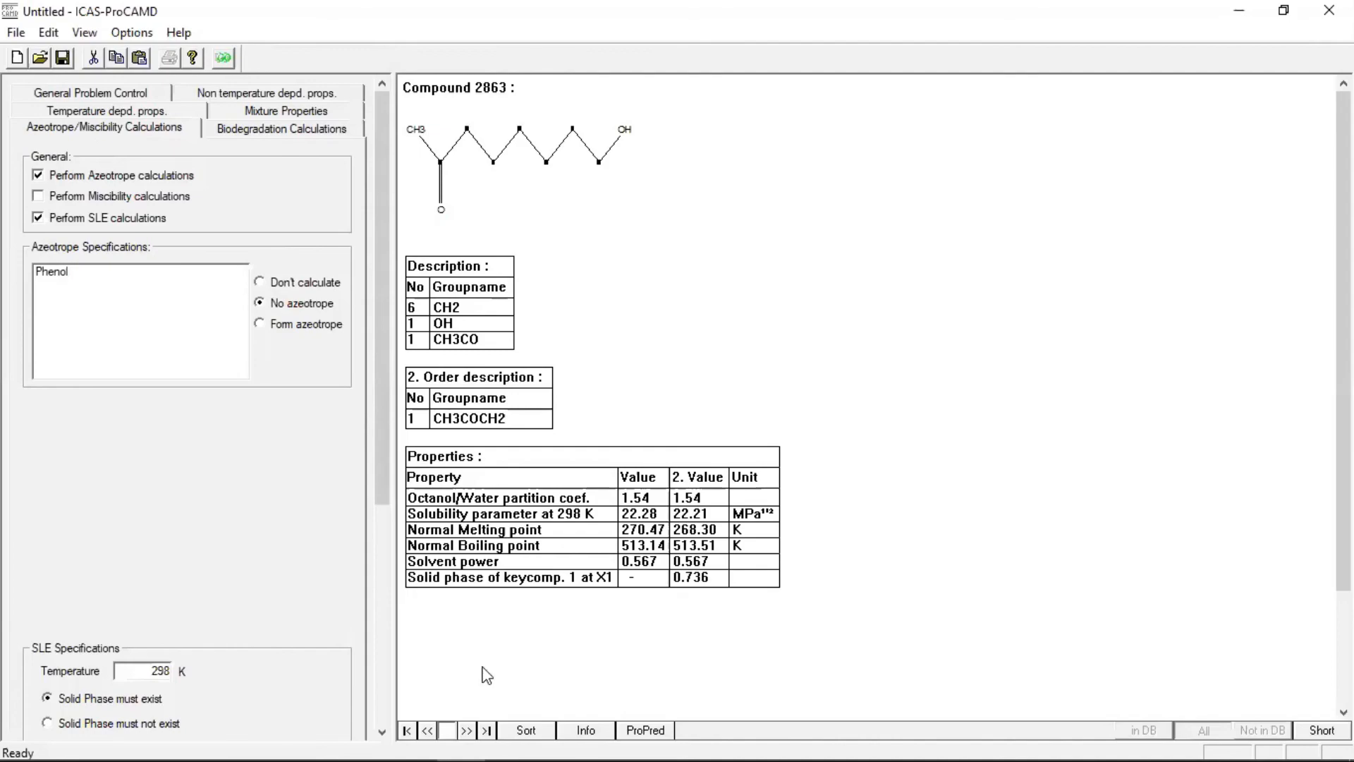
{"action": "left_click", "coordinate": [408, 730]}
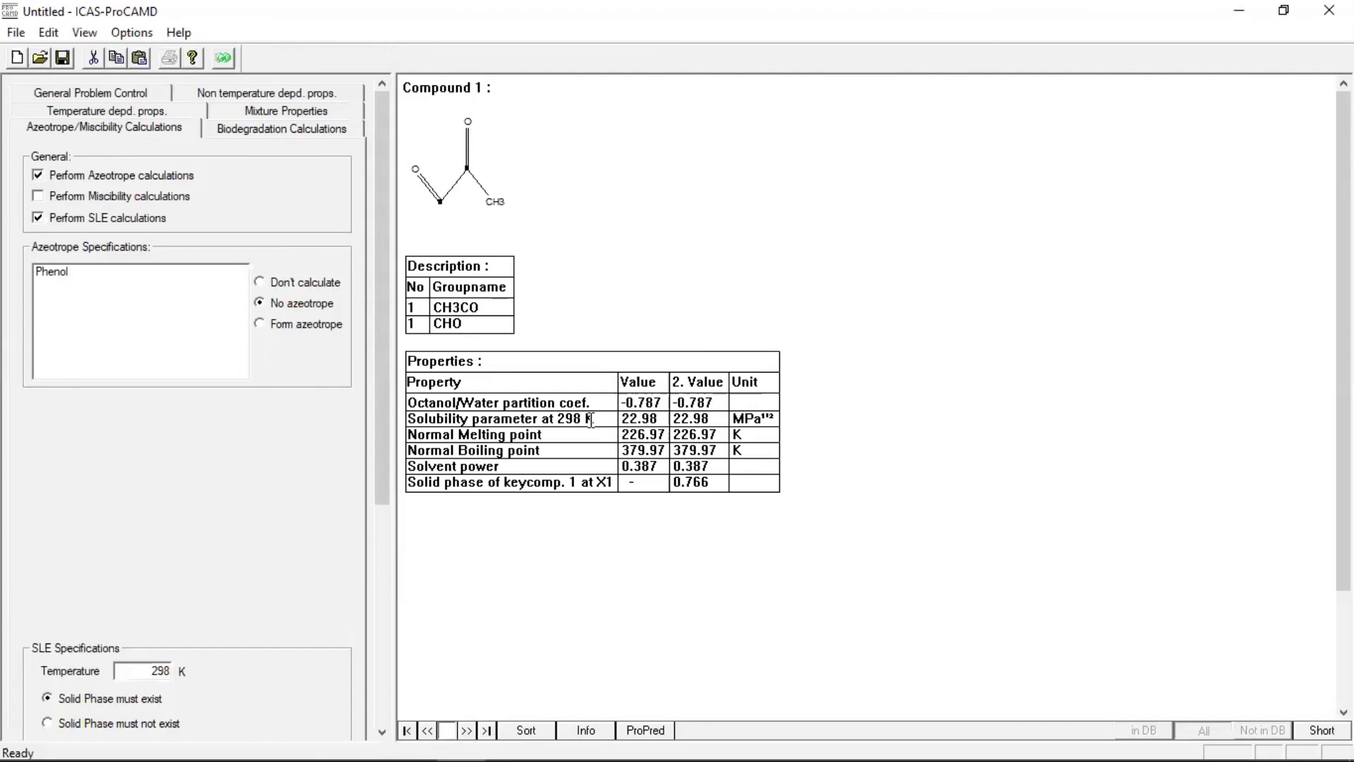
{"action": "left_click", "coordinate": [465, 731]}
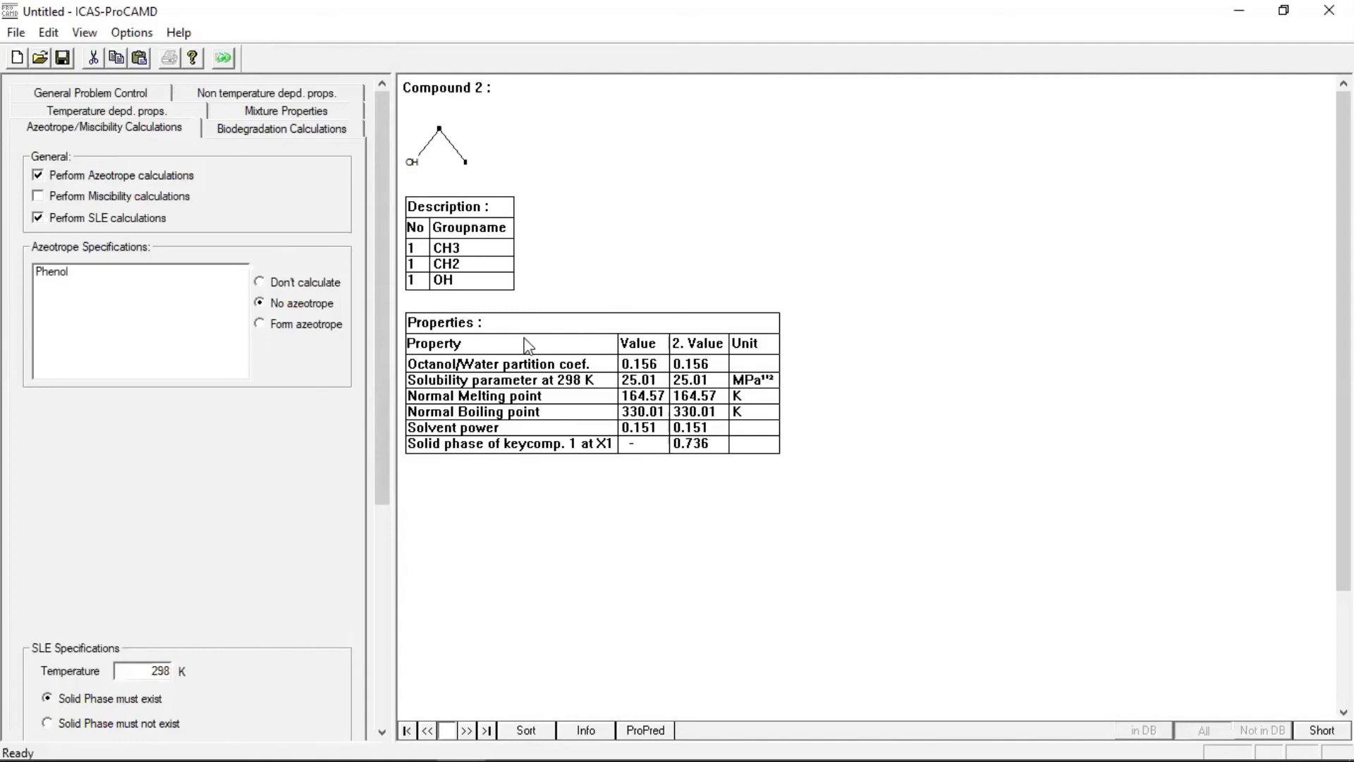
{"action": "left_click", "coordinate": [467, 730]}
{"action": "left_click", "coordinate": [467, 730]}
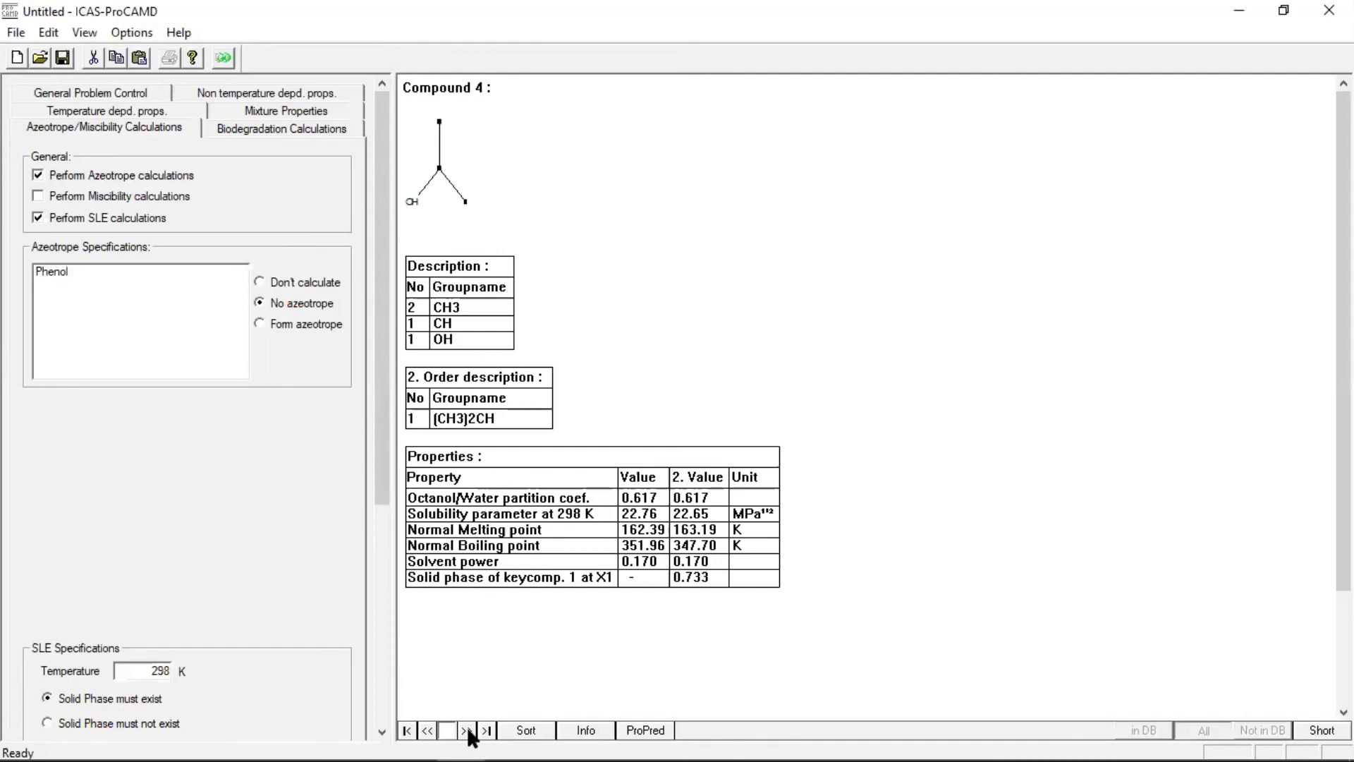
{"action": "left_click", "coordinate": [467, 730]}
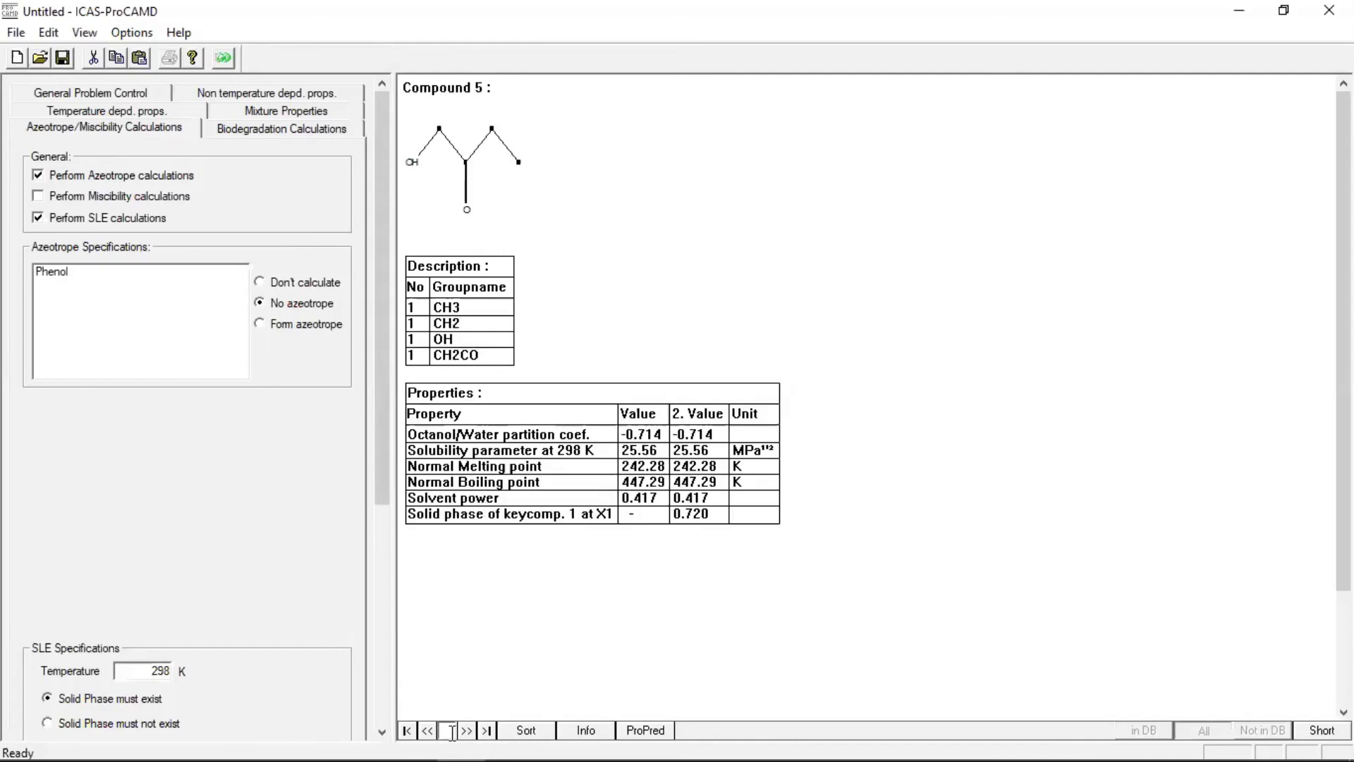
{"action": "left_click", "coordinate": [408, 732]}
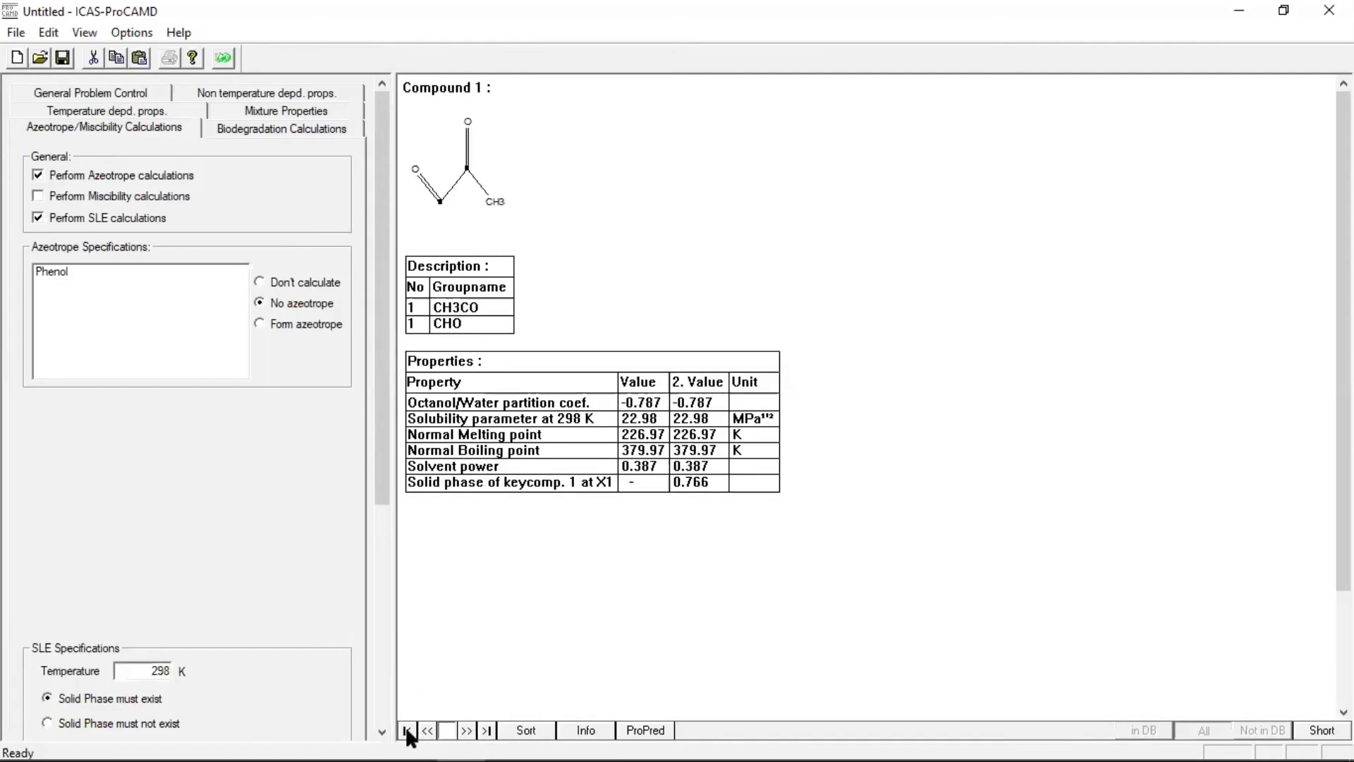